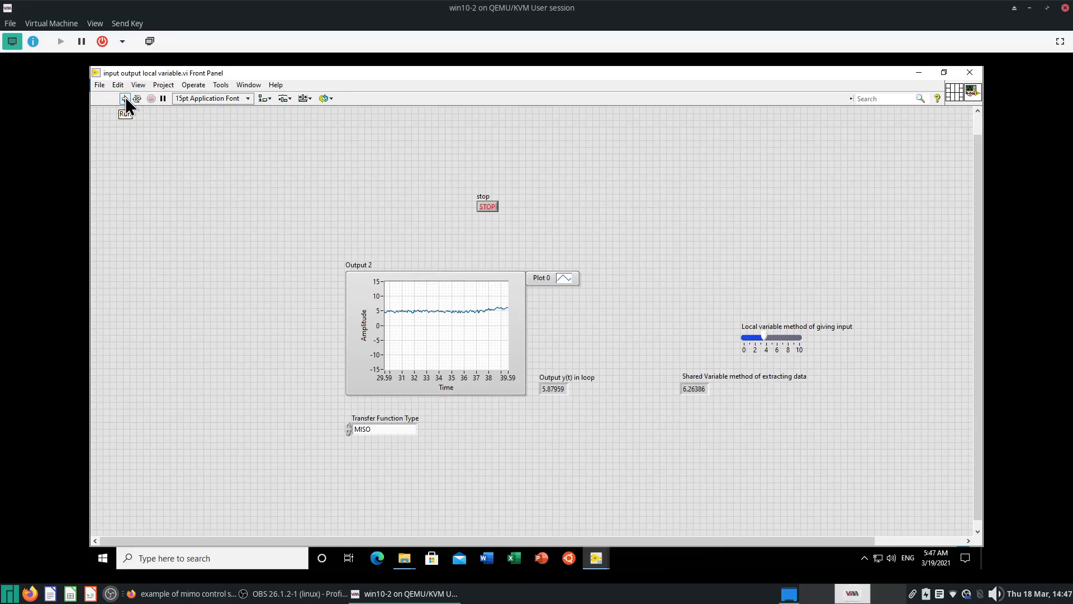
Run the VI and set the local variable input slider to 0.
{"action": "left_click", "coordinate": [125, 98]}
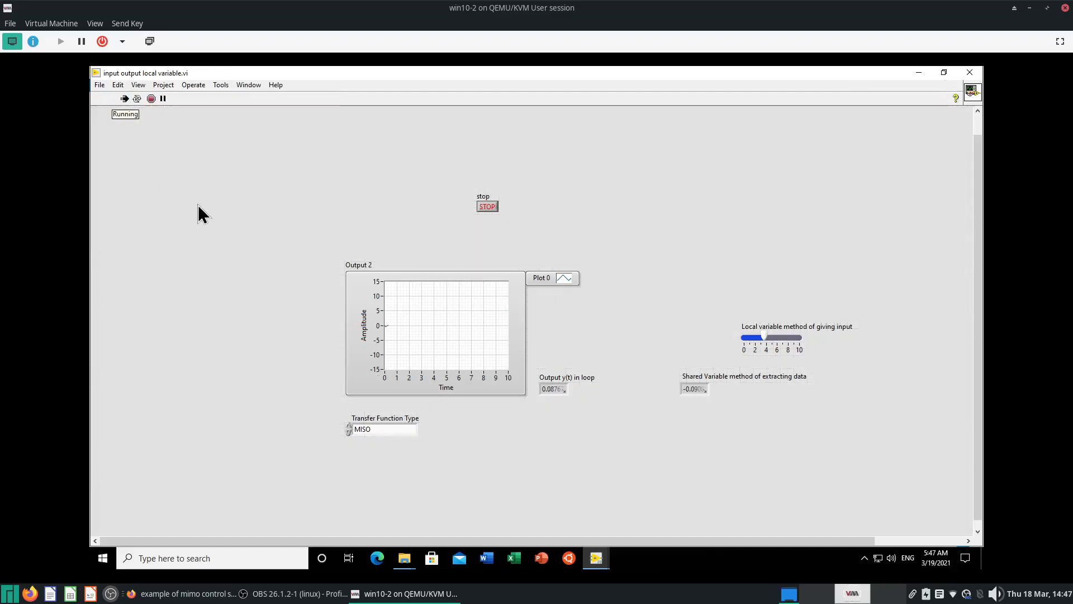
{"action": "left_click_drag", "start_coordinate": [764, 336], "coordinate": [650, 338]}
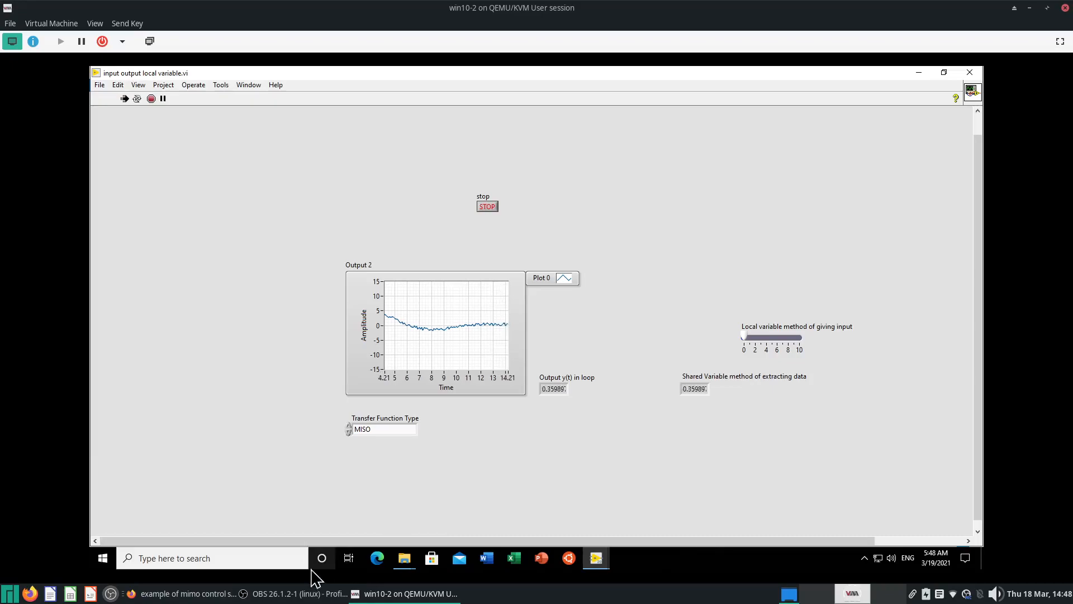
Open GIMP and create a new 1920 × 1080 px image.
{"action": "left_click", "coordinate": [10, 593]}
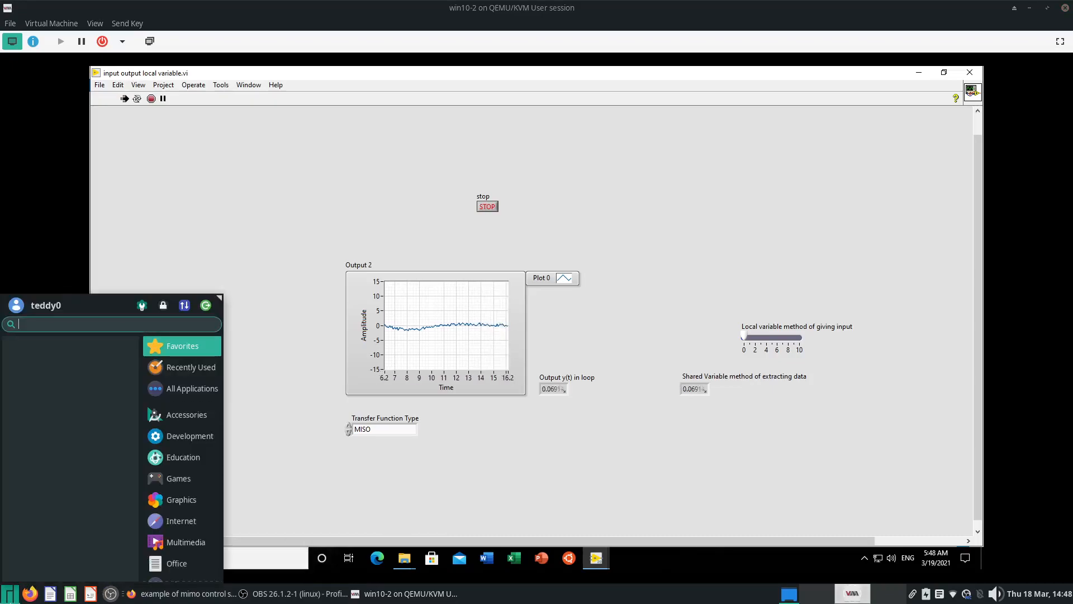
{"action": "type", "text": "gimp"}
{"action": "key", "text": "Return"}
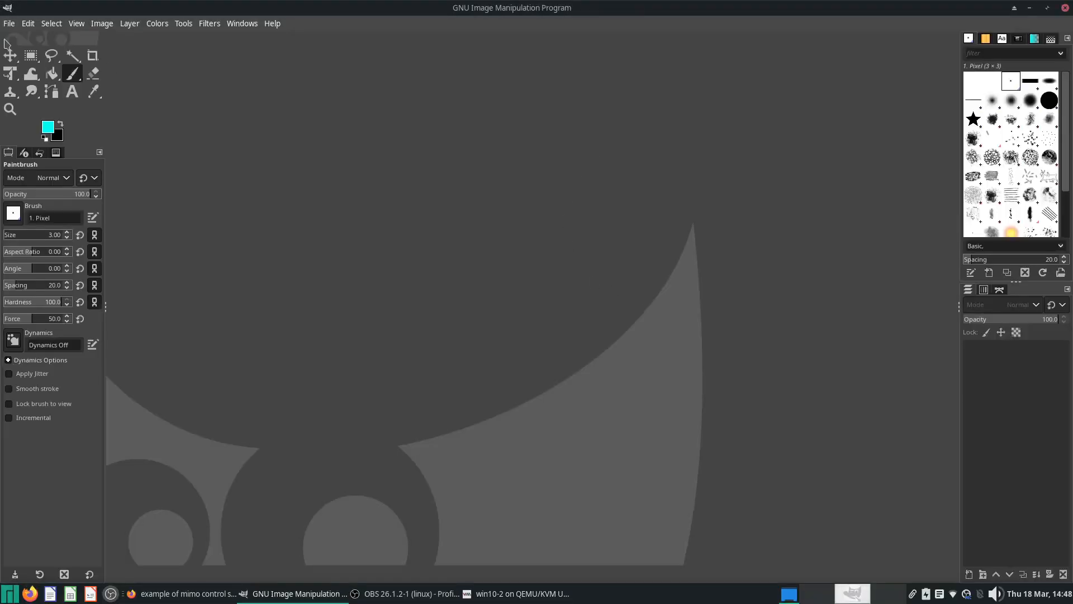
{"action": "left_click", "coordinate": [9, 23]}
{"action": "left_click", "coordinate": [23, 37]}
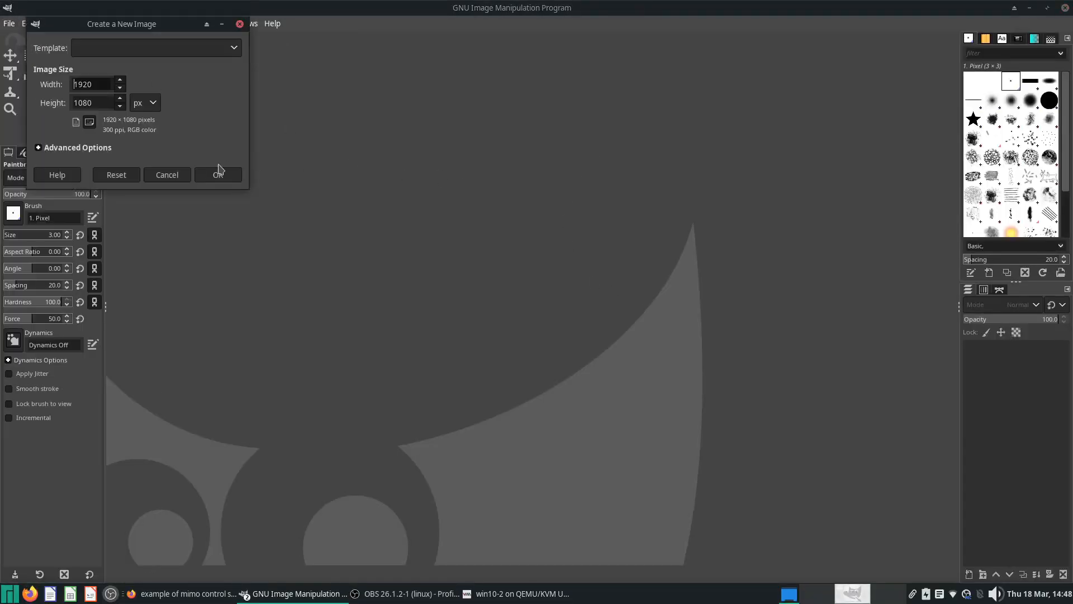
{"action": "left_click", "coordinate": [221, 171]}
Paint a square with M below it, an inlet arrow labelled "in" and an outlet arrow labelled "out".
{"action": "mouse_move", "coordinate": [390, 218]}
{"action": "left_mouse_down"}
{"action": "mouse_move", "coordinate": [391, 356]}
{"action": "mouse_move", "coordinate": [551, 227]}
{"action": "mouse_move", "coordinate": [388, 220]}
{"action": "left_mouse_up"}
{"action": "mouse_move", "coordinate": [440, 429]}
{"action": "left_mouse_down"}
{"action": "mouse_move", "coordinate": [449, 399]}
{"action": "mouse_move", "coordinate": [471, 408]}
{"action": "left_mouse_up"}
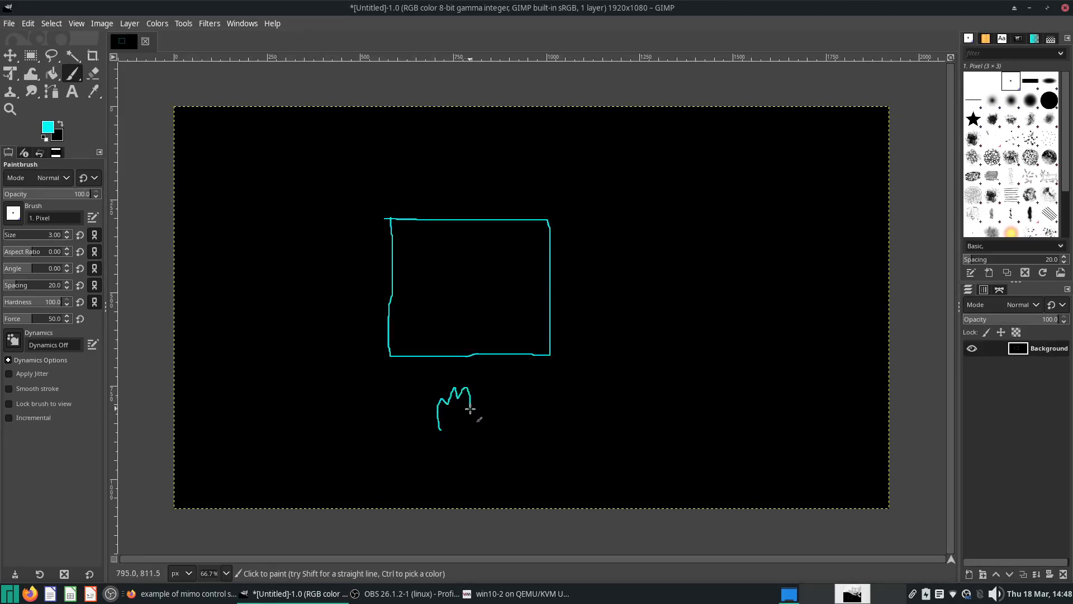
{"action": "mouse_move", "coordinate": [308, 233]}
{"action": "left_mouse_down"}
{"action": "mouse_move", "coordinate": [391, 238]}
{"action": "mouse_move", "coordinate": [383, 249]}
{"action": "left_mouse_up"}
{"action": "mouse_move", "coordinate": [262, 209]}
{"action": "left_mouse_down"}
{"action": "mouse_move", "coordinate": [263, 222]}
{"action": "mouse_move", "coordinate": [287, 224]}
{"action": "left_mouse_up"}
{"action": "mouse_move", "coordinate": [557, 310]}
{"action": "left_mouse_down"}
{"action": "mouse_move", "coordinate": [627, 318]}
{"action": "mouse_move", "coordinate": [610, 329]}
{"action": "mouse_move", "coordinate": [693, 322]}
{"action": "left_mouse_up"}
{"action": "left_click_drag", "start_coordinate": [698, 283], "coordinate": [706, 314]}
{"action": "left_click_drag", "start_coordinate": [695, 302], "coordinate": [707, 302]}
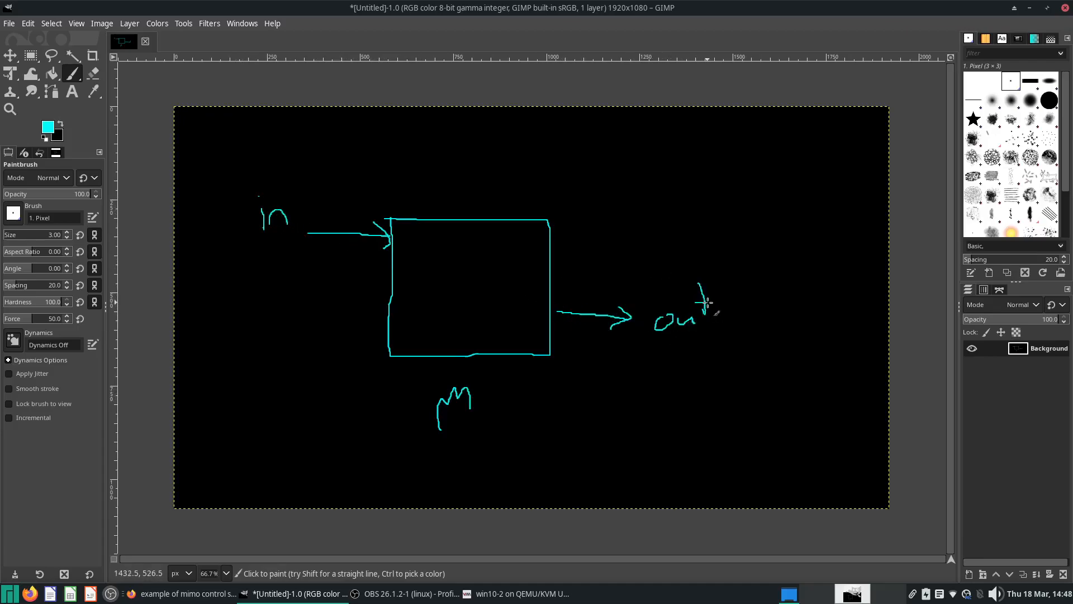
Write Q with a curved arrow pointing up to the square beside M, and double-underline Q and "out".
{"action": "mouse_move", "coordinate": [469, 398]}
{"action": "left_mouse_down"}
{"action": "mouse_move", "coordinate": [470, 423]}
{"action": "mouse_move", "coordinate": [507, 367]}
{"action": "mouse_move", "coordinate": [524, 366]}
{"action": "mouse_move", "coordinate": [553, 406]}
{"action": "mouse_move", "coordinate": [534, 381]}
{"action": "left_mouse_up"}
{"action": "left_click", "coordinate": [540, 375]}
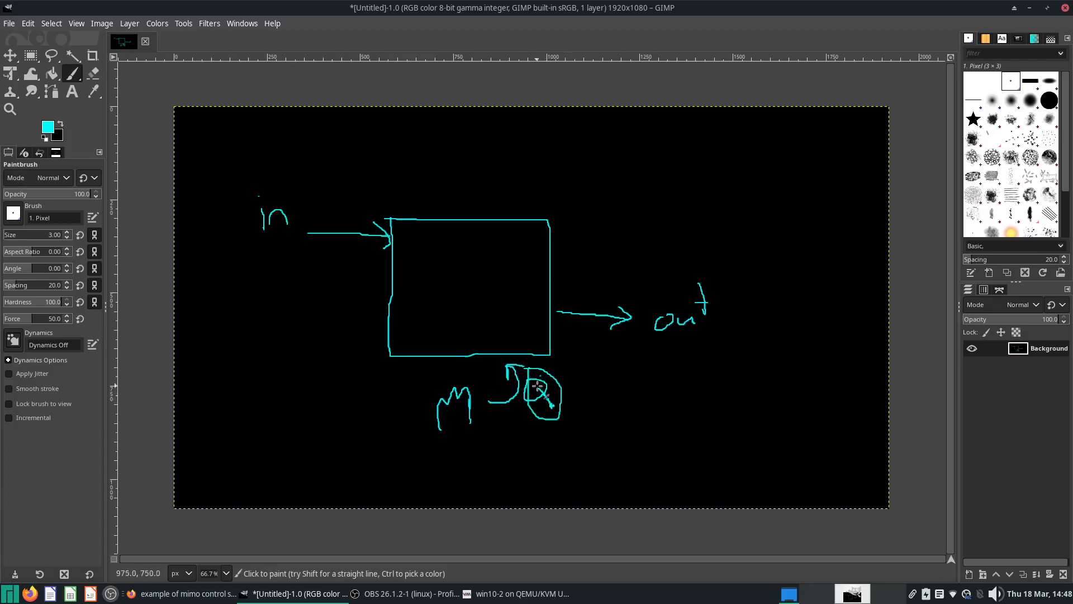
{"action": "key", "text": "ctrl+z"}
{"action": "left_click_drag", "start_coordinate": [514, 419], "coordinate": [550, 424]}
{"action": "left_click_drag", "start_coordinate": [518, 436], "coordinate": [554, 442]}
{"action": "mouse_move", "coordinate": [655, 338]}
{"action": "left_mouse_down"}
{"action": "mouse_move", "coordinate": [712, 338]}
{"action": "mouse_move", "coordinate": [712, 350]}
{"action": "left_mouse_up"}
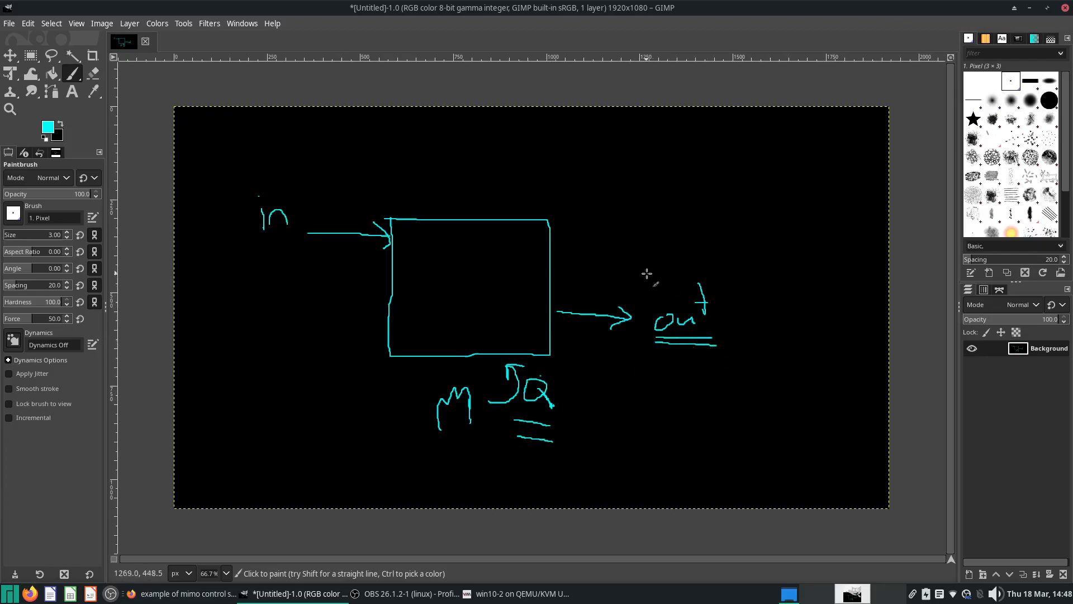
Write "(Tout)" beside the outlet label, and add T and a dotted "min" around the inlet label.
{"action": "left_click_drag", "start_coordinate": [758, 272], "coordinate": [806, 264]}
{"action": "left_click_drag", "start_coordinate": [785, 270], "coordinate": [785, 304]}
{"action": "mouse_move", "coordinate": [747, 267]}
{"action": "left_mouse_down"}
{"action": "mouse_move", "coordinate": [760, 306]}
{"action": "mouse_move", "coordinate": [808, 291]}
{"action": "mouse_move", "coordinate": [840, 301]}
{"action": "left_mouse_up"}
{"action": "left_click_drag", "start_coordinate": [831, 288], "coordinate": [855, 279]}
{"action": "left_click_drag", "start_coordinate": [841, 237], "coordinate": [850, 316]}
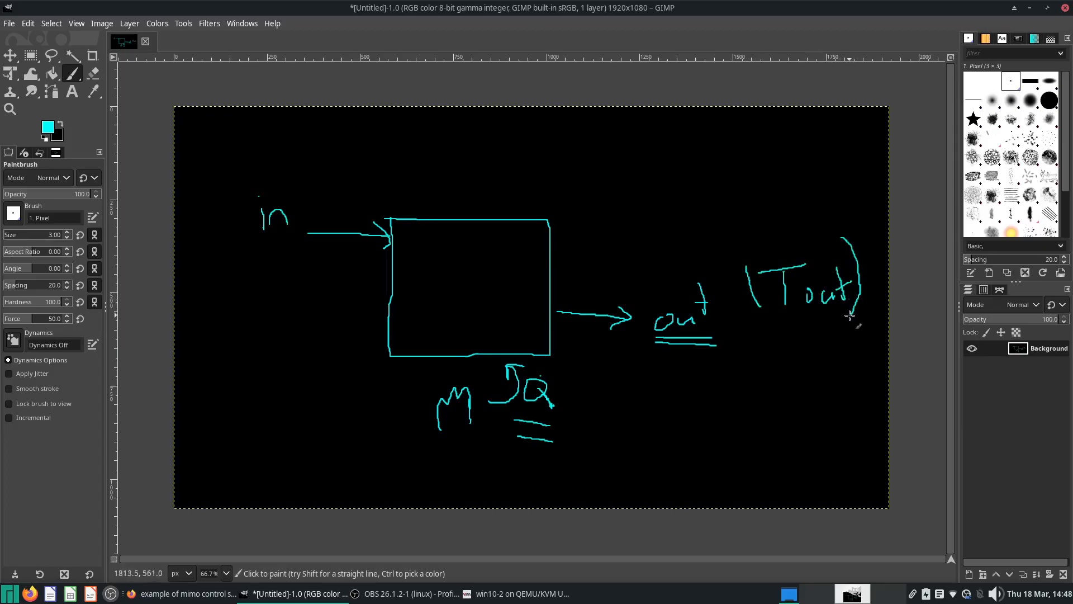
{"action": "mouse_move", "coordinate": [206, 172]}
{"action": "left_mouse_down"}
{"action": "mouse_move", "coordinate": [234, 171]}
{"action": "mouse_move", "coordinate": [230, 208]}
{"action": "mouse_move", "coordinate": [246, 173]}
{"action": "left_mouse_up"}
{"action": "left_click_drag", "start_coordinate": [227, 275], "coordinate": [285, 275]}
{"action": "left_click", "coordinate": [259, 255]}
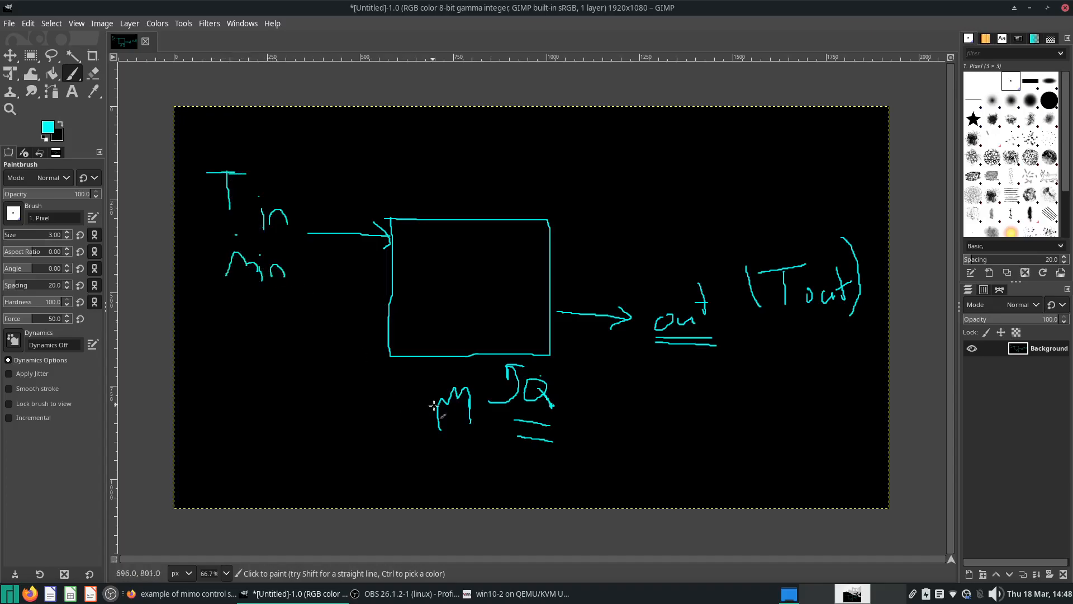
Circle the Q below the square and write "tank" inside the square.
{"action": "mouse_move", "coordinate": [528, 371]}
{"action": "left_mouse_down"}
{"action": "mouse_move", "coordinate": [555, 404]}
{"action": "mouse_move", "coordinate": [525, 372]}
{"action": "left_mouse_up"}
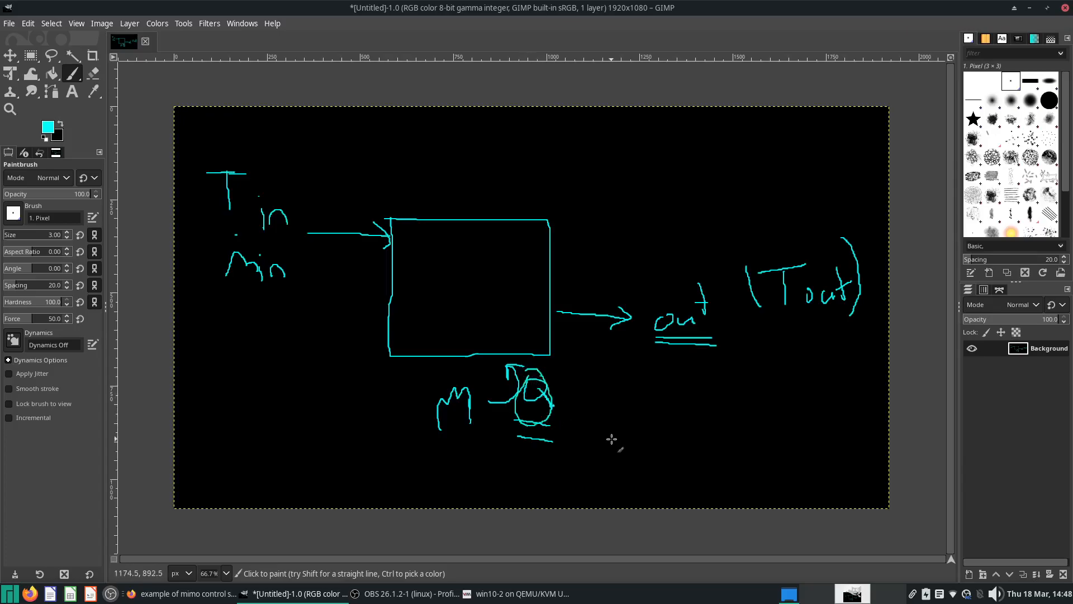
{"action": "mouse_move", "coordinate": [435, 260]}
{"action": "left_mouse_down"}
{"action": "mouse_move", "coordinate": [446, 299]}
{"action": "mouse_move", "coordinate": [453, 276]}
{"action": "mouse_move", "coordinate": [459, 298]}
{"action": "mouse_move", "coordinate": [475, 295]}
{"action": "left_mouse_up"}
{"action": "mouse_move", "coordinate": [478, 260]}
{"action": "left_mouse_down"}
{"action": "mouse_move", "coordinate": [482, 285]}
{"action": "mouse_move", "coordinate": [493, 280]}
{"action": "left_mouse_up"}
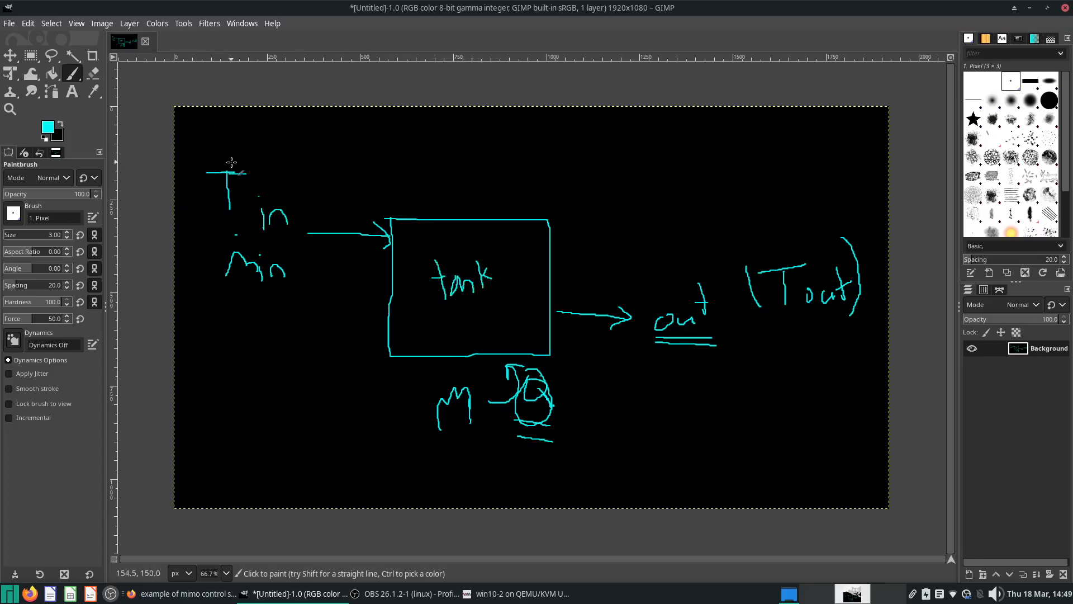
Circle Tin and Tout, and draw arrows from Tin and Q to Tout, each labelled "Trf fn".
{"action": "mouse_move", "coordinate": [236, 157]}
{"action": "left_mouse_down"}
{"action": "mouse_move", "coordinate": [219, 226]}
{"action": "mouse_move", "coordinate": [290, 173]}
{"action": "mouse_move", "coordinate": [236, 157]}
{"action": "left_mouse_up"}
{"action": "mouse_move", "coordinate": [295, 178]}
{"action": "left_mouse_down"}
{"action": "mouse_move", "coordinate": [327, 161]}
{"action": "mouse_move", "coordinate": [735, 195]}
{"action": "mouse_move", "coordinate": [774, 229]}
{"action": "mouse_move", "coordinate": [800, 229]}
{"action": "mouse_move", "coordinate": [764, 332]}
{"action": "mouse_move", "coordinate": [839, 248]}
{"action": "mouse_move", "coordinate": [787, 245]}
{"action": "left_mouse_up"}
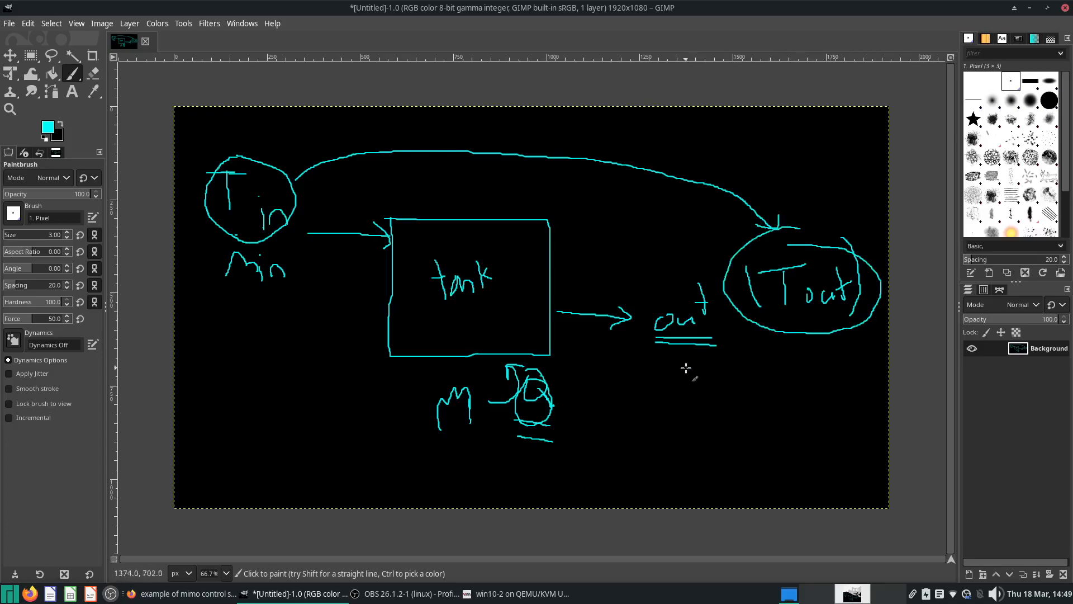
{"action": "mouse_move", "coordinate": [552, 392]}
{"action": "left_mouse_down"}
{"action": "mouse_move", "coordinate": [718, 370]}
{"action": "mouse_move", "coordinate": [756, 336]}
{"action": "mouse_move", "coordinate": [758, 365]}
{"action": "left_mouse_up"}
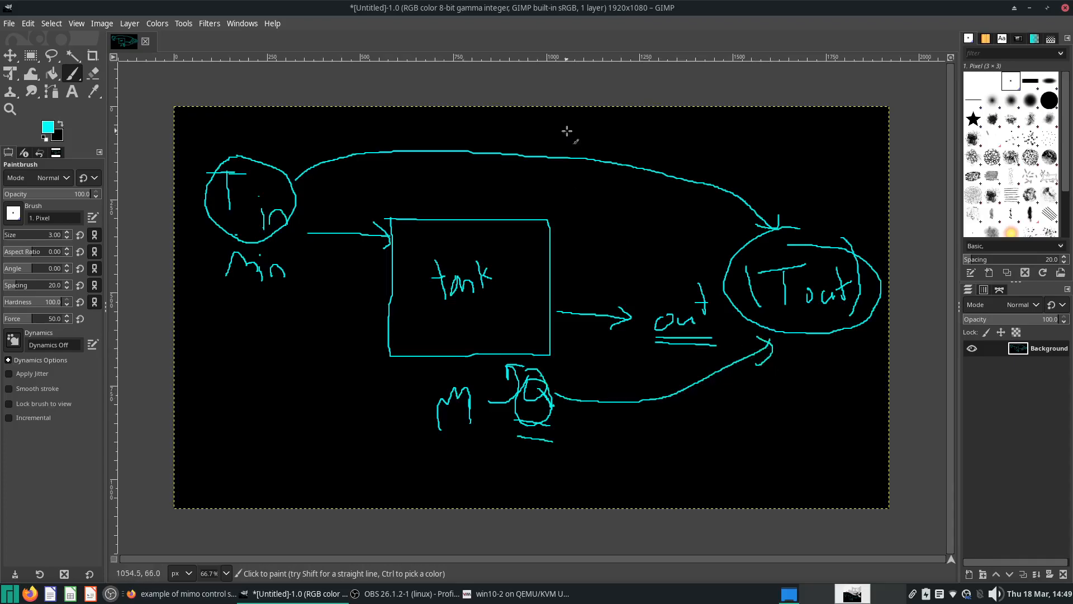
{"action": "left_click_drag", "start_coordinate": [625, 136], "coordinate": [642, 133]}
{"action": "mouse_move", "coordinate": [635, 133]}
{"action": "left_mouse_down"}
{"action": "mouse_move", "coordinate": [640, 154]}
{"action": "mouse_move", "coordinate": [671, 125]}
{"action": "mouse_move", "coordinate": [694, 124]}
{"action": "mouse_move", "coordinate": [699, 143]}
{"action": "mouse_move", "coordinate": [718, 152]}
{"action": "left_mouse_up"}
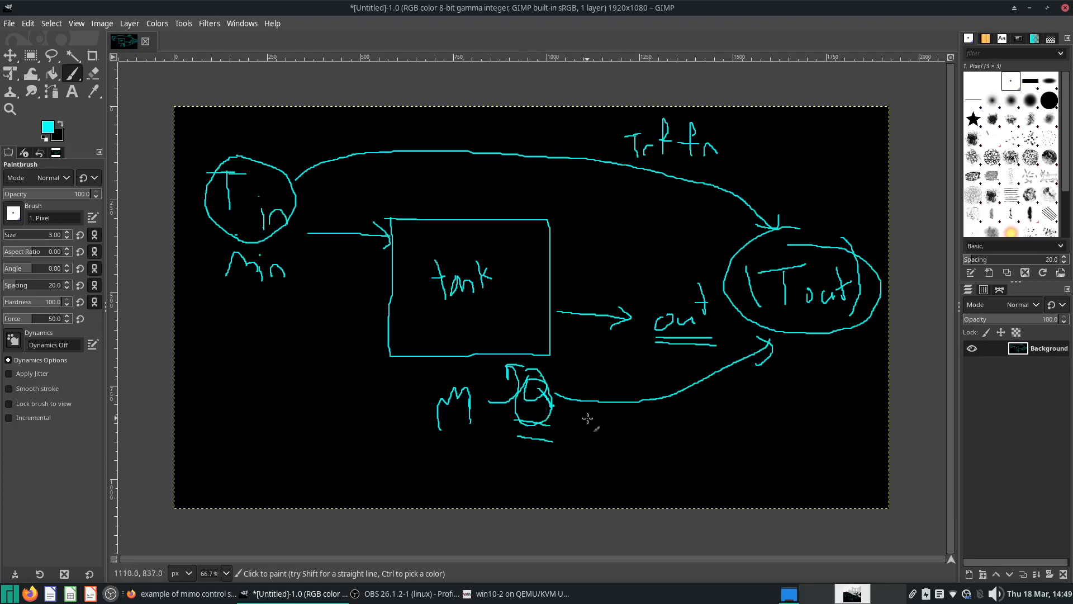
{"action": "mouse_move", "coordinate": [596, 414]}
{"action": "left_mouse_down"}
{"action": "mouse_move", "coordinate": [612, 414]}
{"action": "mouse_move", "coordinate": [605, 435]}
{"action": "mouse_move", "coordinate": [624, 416]}
{"action": "left_mouse_up"}
{"action": "mouse_move", "coordinate": [665, 422]}
{"action": "left_mouse_down"}
{"action": "mouse_move", "coordinate": [689, 422]}
{"action": "mouse_move", "coordinate": [679, 404]}
{"action": "mouse_move", "coordinate": [697, 426]}
{"action": "left_mouse_up"}
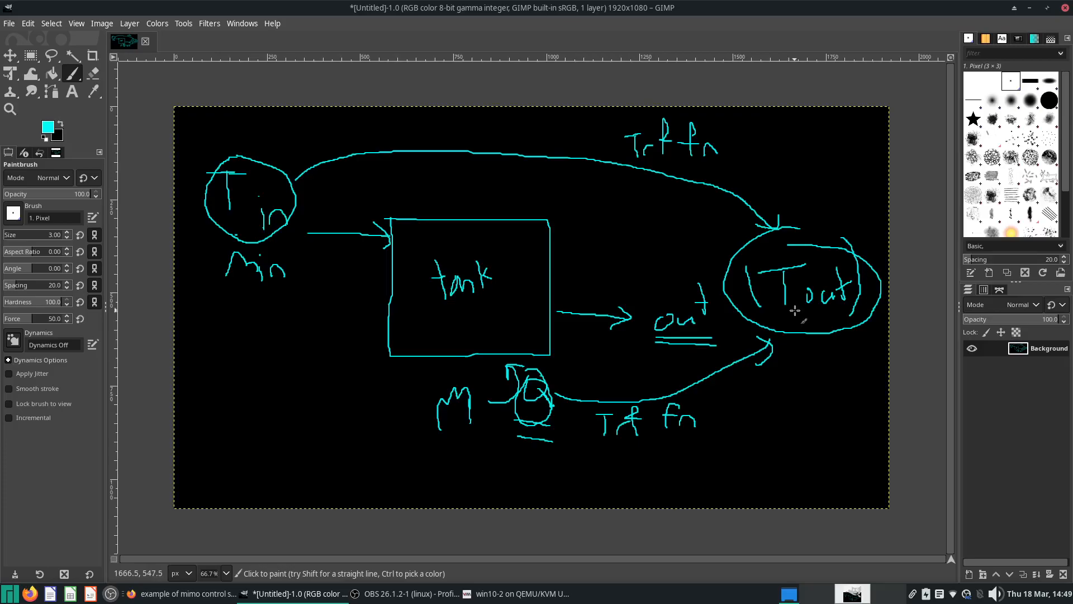
Circle "min" and draw a long arrow under the tank from it to Tout, labelled "Trf fn".
{"action": "mouse_move", "coordinate": [263, 244]}
{"action": "left_mouse_down"}
{"action": "mouse_move", "coordinate": [229, 302]}
{"action": "mouse_move", "coordinate": [261, 246]}
{"action": "left_mouse_up"}
{"action": "mouse_move", "coordinate": [266, 312]}
{"action": "left_mouse_down"}
{"action": "mouse_move", "coordinate": [293, 406]}
{"action": "mouse_move", "coordinate": [775, 454]}
{"action": "mouse_move", "coordinate": [825, 365]}
{"action": "left_mouse_up"}
{"action": "mouse_move", "coordinate": [332, 461]}
{"action": "left_mouse_down"}
{"action": "mouse_move", "coordinate": [355, 462]}
{"action": "mouse_move", "coordinate": [344, 487]}
{"action": "left_mouse_up"}
{"action": "mouse_move", "coordinate": [351, 487]}
{"action": "left_mouse_down"}
{"action": "mouse_move", "coordinate": [359, 468]}
{"action": "mouse_move", "coordinate": [376, 465]}
{"action": "left_mouse_up"}
{"action": "mouse_move", "coordinate": [361, 475]}
{"action": "left_mouse_down"}
{"action": "mouse_move", "coordinate": [375, 475]}
{"action": "mouse_move", "coordinate": [393, 497]}
{"action": "left_mouse_up"}
{"action": "left_click_drag", "start_coordinate": [383, 480], "coordinate": [421, 492]}
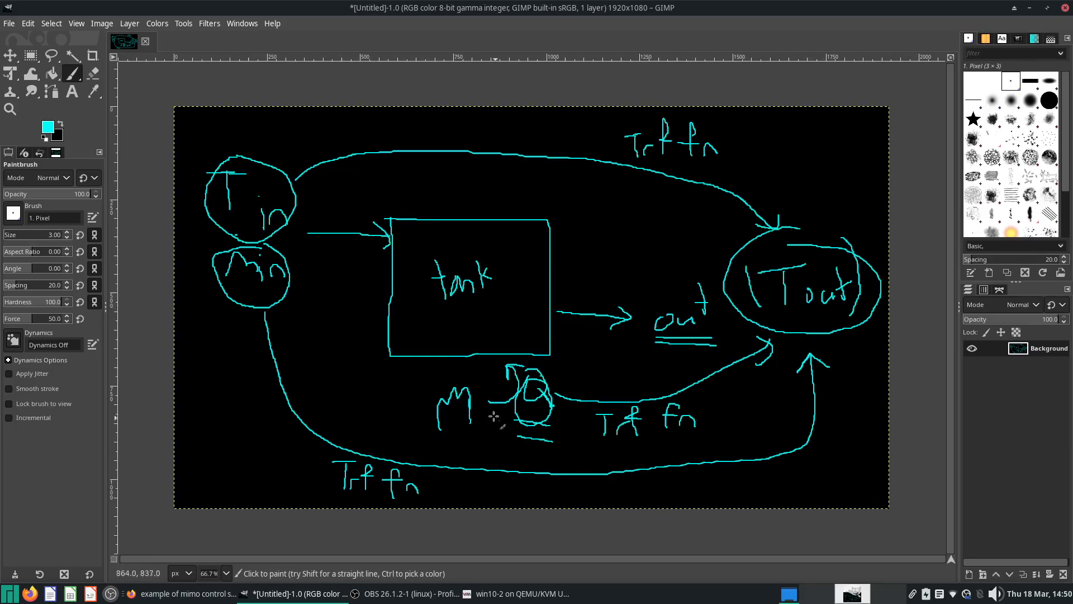
Draw a stirrer in the tank with a boxed "CSTR" label above it, and box Tout inside its circle.
{"action": "mouse_move", "coordinate": [462, 190]}
{"action": "left_mouse_down"}
{"action": "mouse_move", "coordinate": [461, 239]}
{"action": "mouse_move", "coordinate": [447, 247]}
{"action": "mouse_move", "coordinate": [484, 239]}
{"action": "mouse_move", "coordinate": [462, 243]}
{"action": "left_mouse_up"}
{"action": "mouse_move", "coordinate": [451, 166]}
{"action": "left_mouse_down"}
{"action": "mouse_move", "coordinate": [449, 185]}
{"action": "mouse_move", "coordinate": [476, 166]}
{"action": "mouse_move", "coordinate": [472, 187]}
{"action": "mouse_move", "coordinate": [487, 177]}
{"action": "mouse_move", "coordinate": [497, 196]}
{"action": "mouse_move", "coordinate": [436, 187]}
{"action": "mouse_move", "coordinate": [499, 194]}
{"action": "mouse_move", "coordinate": [428, 157]}
{"action": "left_mouse_up"}
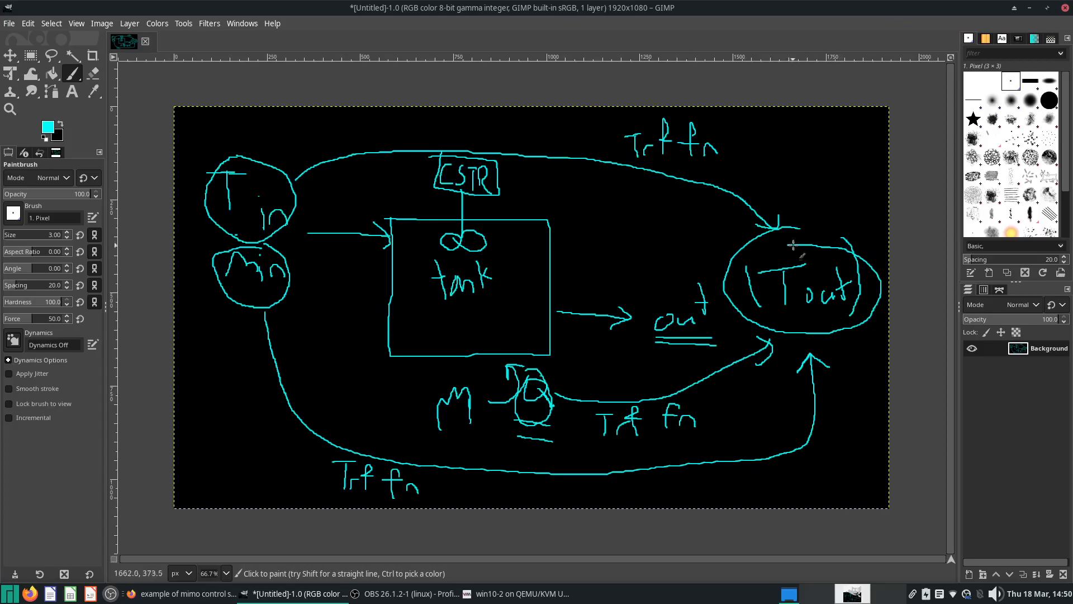
{"action": "mouse_move", "coordinate": [776, 230]}
{"action": "left_mouse_down"}
{"action": "mouse_move", "coordinate": [849, 231]}
{"action": "mouse_move", "coordinate": [861, 256]}
{"action": "left_mouse_up"}
{"action": "left_click_drag", "start_coordinate": [752, 304], "coordinate": [853, 302]}
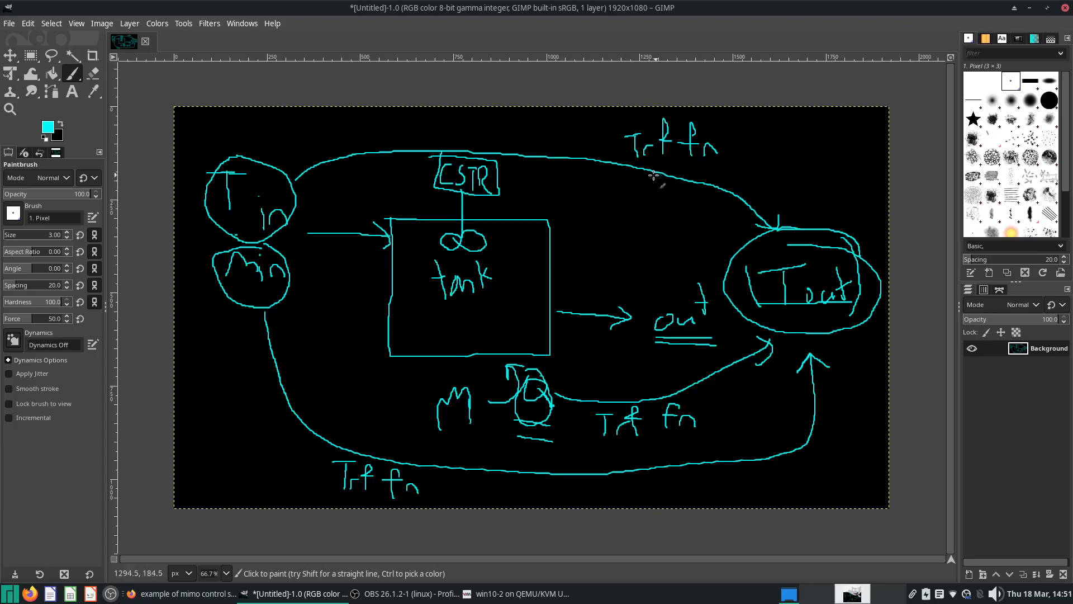
Write a boxed "MIMO" with "MISO" below it beside the tank, and mark Tin, min and Q with dots.
{"action": "left_click_drag", "start_coordinate": [568, 233], "coordinate": [644, 212]}
{"action": "left_click_drag", "start_coordinate": [651, 205], "coordinate": [650, 203]}
{"action": "mouse_move", "coordinate": [552, 208]}
{"action": "left_mouse_down"}
{"action": "mouse_move", "coordinate": [640, 190]}
{"action": "mouse_move", "coordinate": [651, 235]}
{"action": "mouse_move", "coordinate": [549, 217]}
{"action": "left_mouse_up"}
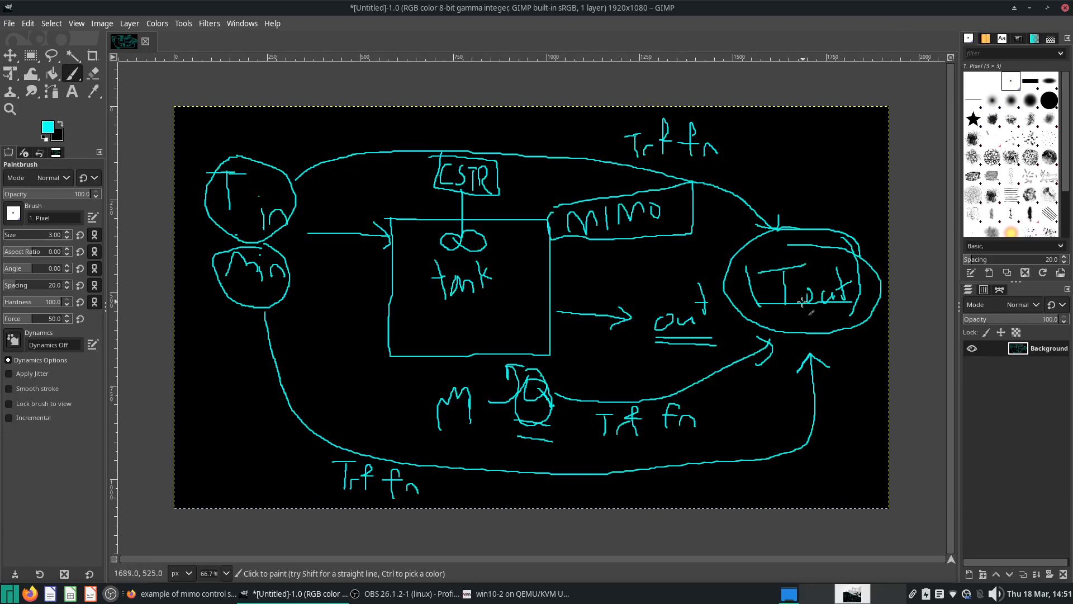
{"action": "mouse_move", "coordinate": [577, 253]}
{"action": "left_mouse_down"}
{"action": "mouse_move", "coordinate": [579, 270]}
{"action": "mouse_move", "coordinate": [626, 258]}
{"action": "left_mouse_up"}
{"action": "left_click", "coordinate": [248, 200]}
{"action": "left_click", "coordinate": [256, 288]}
{"action": "left_click", "coordinate": [531, 409]}
{"action": "mouse_move", "coordinate": [642, 247]}
{"action": "left_mouse_down"}
{"action": "mouse_move", "coordinate": [633, 267]}
{"action": "mouse_move", "coordinate": [649, 252]}
{"action": "left_mouse_up"}
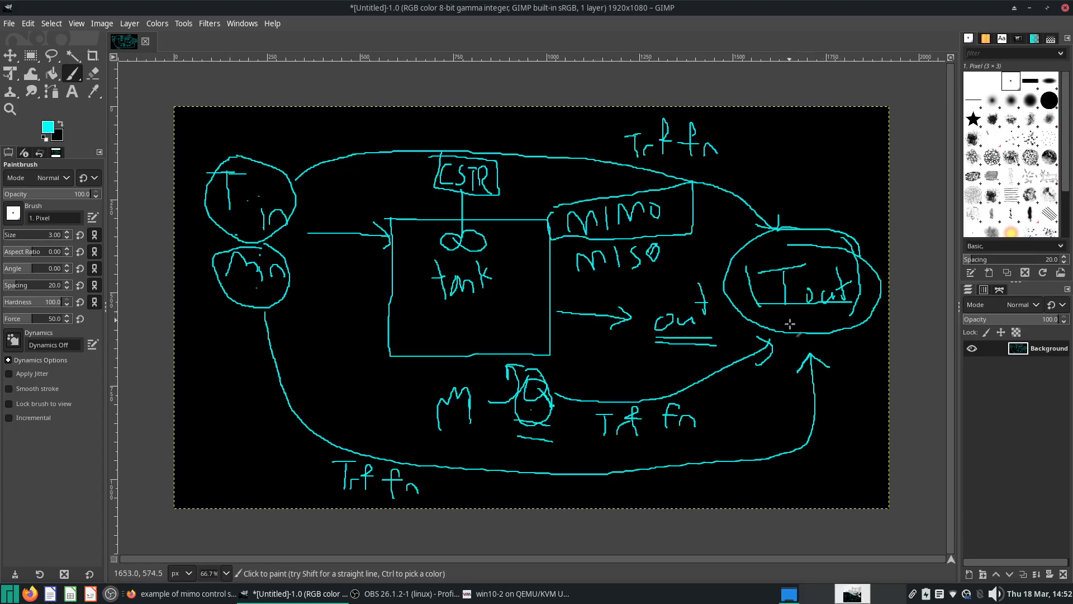
Draw an arrow leaving the tank's lower-left corner and add circled "hA" and T labels next to it.
{"action": "mouse_move", "coordinate": [404, 351]}
{"action": "left_mouse_down"}
{"action": "mouse_move", "coordinate": [383, 379]}
{"action": "mouse_move", "coordinate": [412, 379]}
{"action": "mouse_move", "coordinate": [365, 402]}
{"action": "mouse_move", "coordinate": [383, 413]}
{"action": "mouse_move", "coordinate": [392, 395]}
{"action": "left_mouse_up"}
{"action": "mouse_move", "coordinate": [385, 365]}
{"action": "left_mouse_down"}
{"action": "mouse_move", "coordinate": [366, 361]}
{"action": "mouse_move", "coordinate": [369, 422]}
{"action": "mouse_move", "coordinate": [375, 353]}
{"action": "left_mouse_up"}
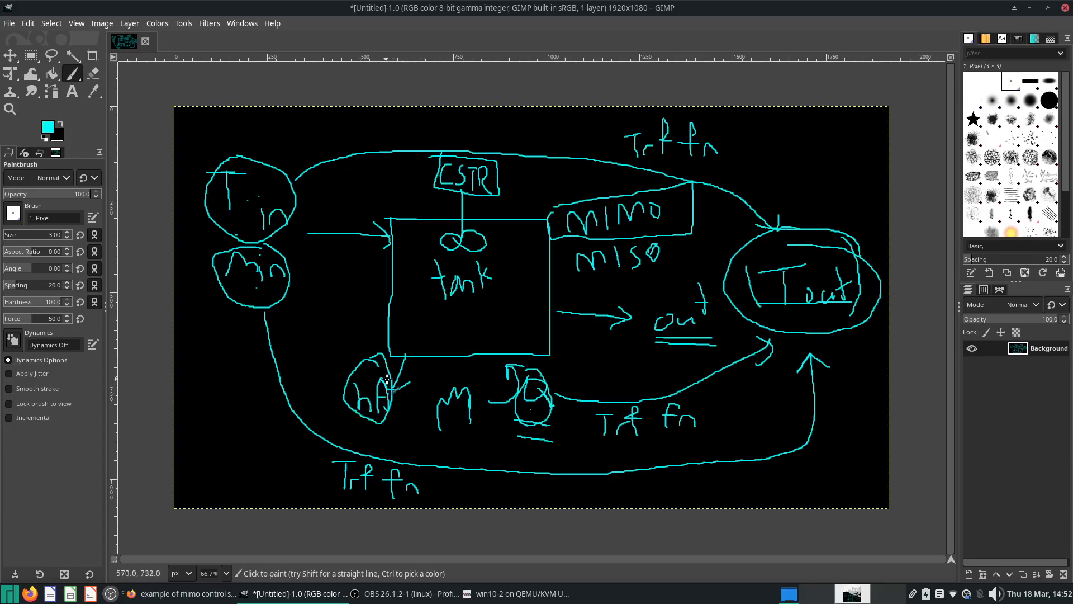
{"action": "left_click_drag", "start_coordinate": [393, 398], "coordinate": [404, 397]}
{"action": "mouse_move", "coordinate": [401, 398]}
{"action": "left_mouse_down"}
{"action": "mouse_move", "coordinate": [402, 420]}
{"action": "mouse_move", "coordinate": [422, 402]}
{"action": "mouse_move", "coordinate": [423, 416]}
{"action": "left_mouse_up"}
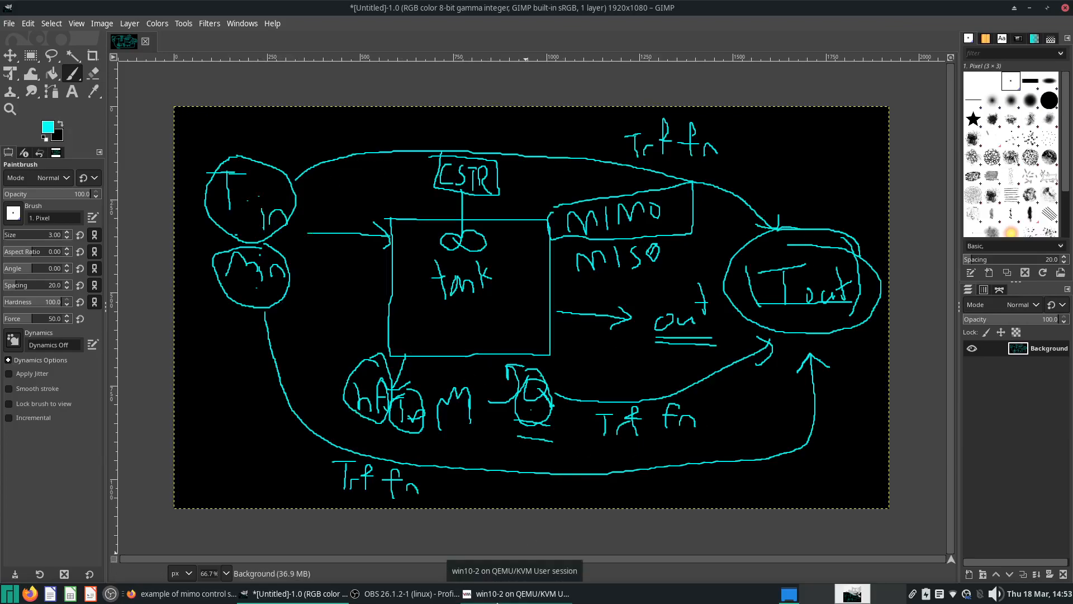
Switch to the Windows virtual machine, abort the running VI and bring up the Continuous Linear examples folder.
{"action": "left_click", "coordinate": [497, 596]}
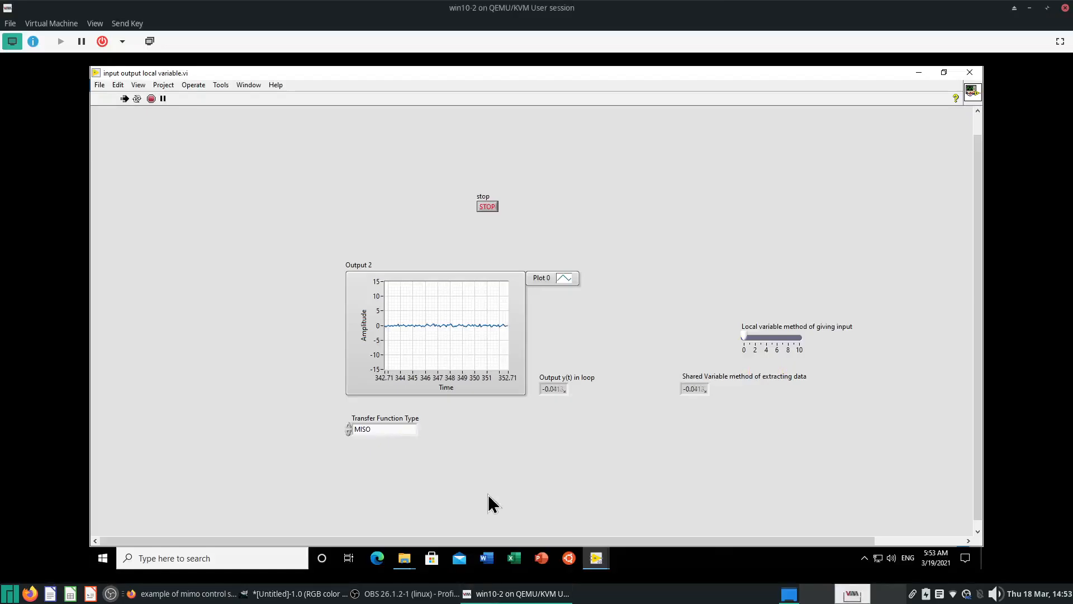
{"action": "left_click", "coordinate": [151, 99]}
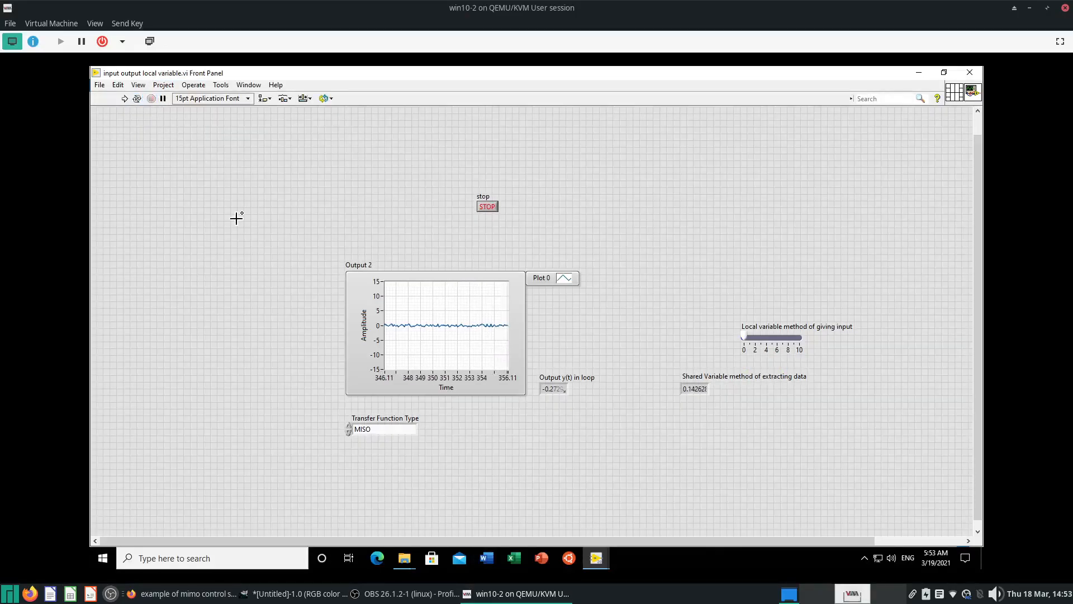
{"action": "left_click_drag", "start_coordinate": [284, 290], "coordinate": [495, 397]}
{"action": "mouse_move", "coordinate": [404, 569]}
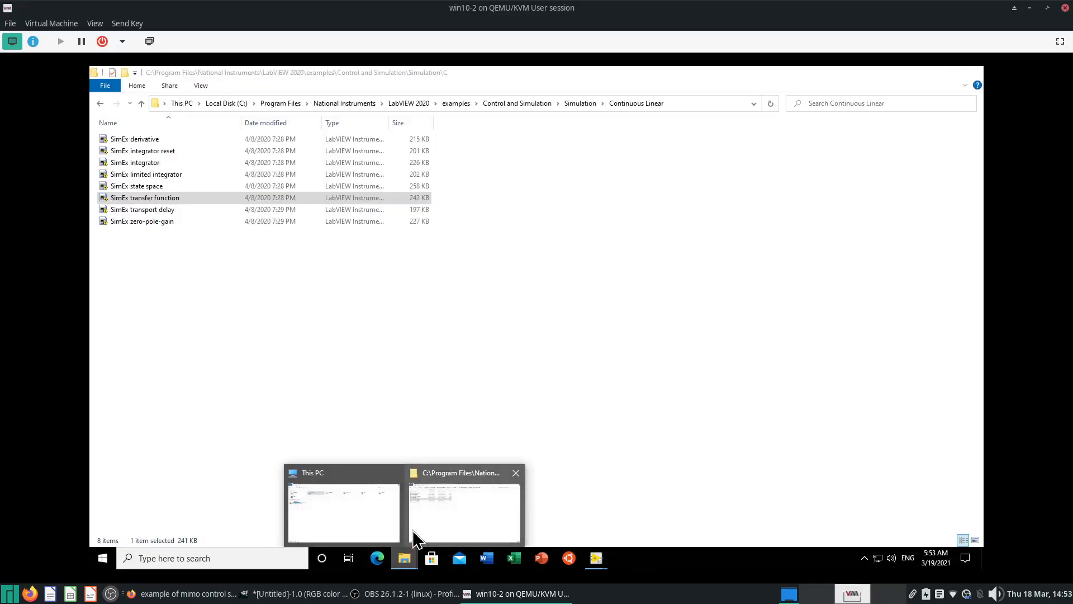
{"action": "left_click", "coordinate": [417, 540]}
{"action": "left_click", "coordinate": [349, 309]}
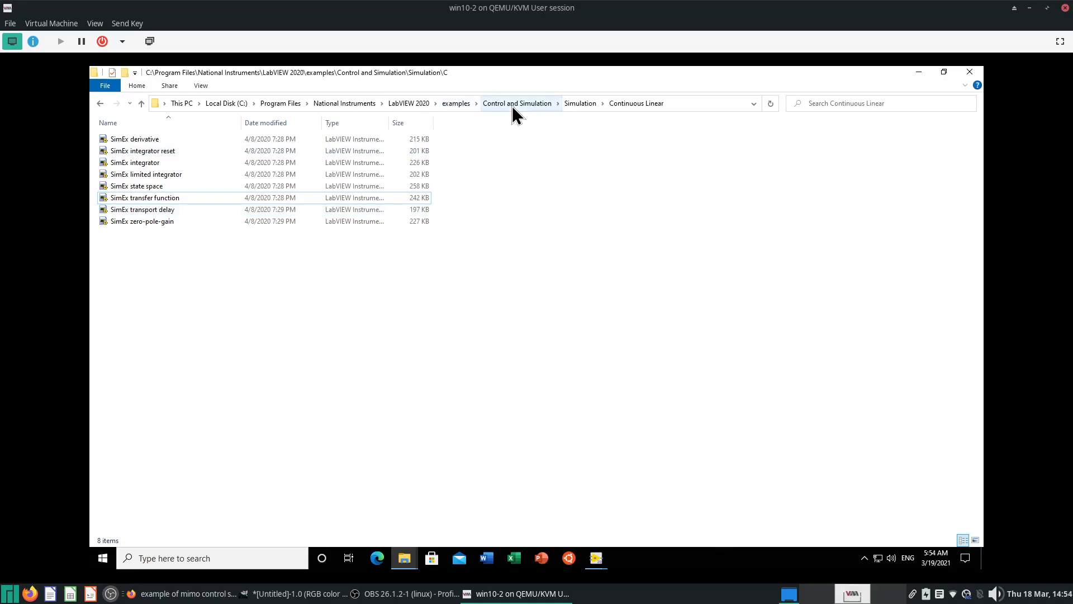
Browse from the LabVIEW 2020 folder through examples, Control and Simulation, and Simulation to the Continuous Linear folder.
{"action": "left_click", "coordinate": [412, 104]}
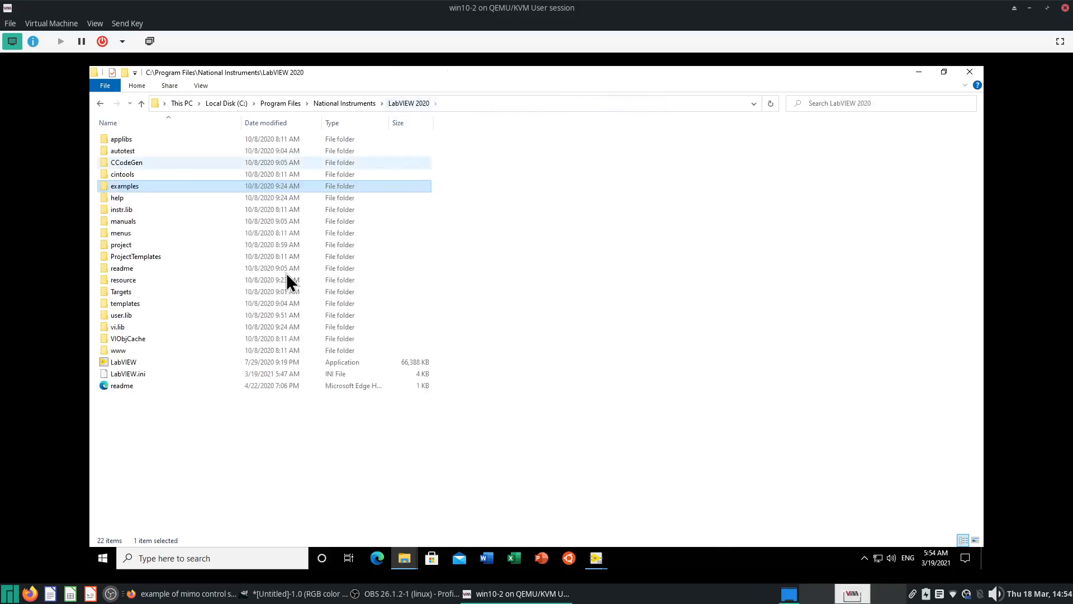
{"action": "double_click", "coordinate": [165, 189]}
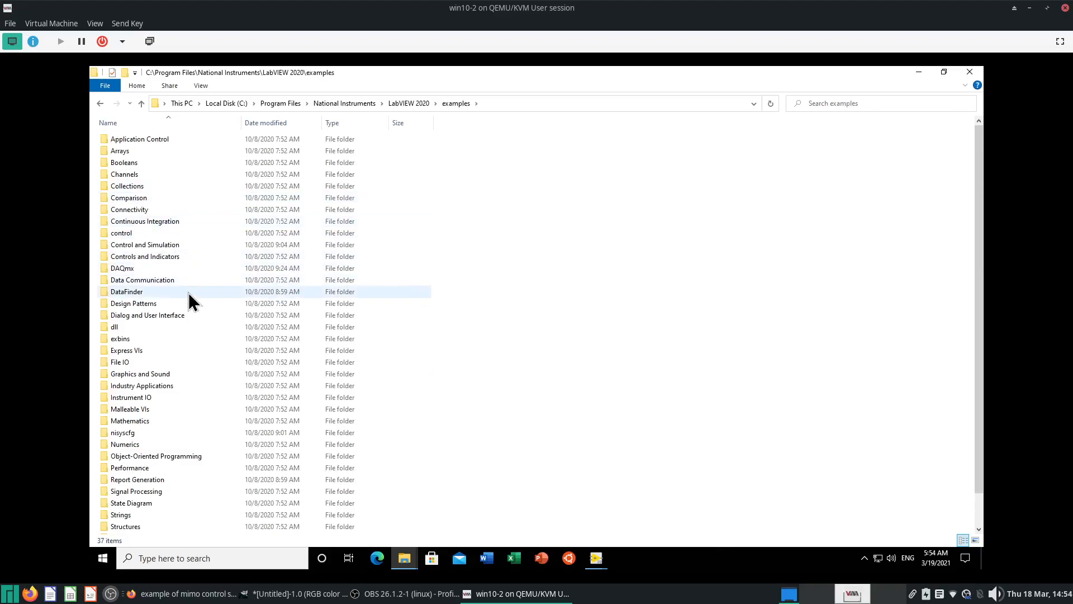
{"action": "left_click", "coordinate": [183, 246]}
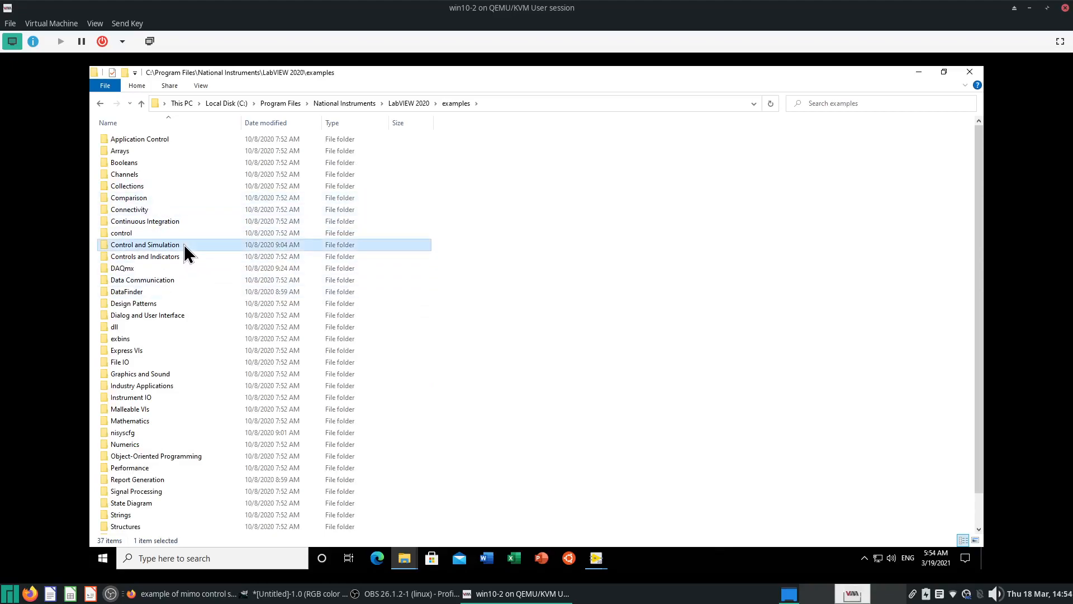
{"action": "double_click", "coordinate": [184, 246]}
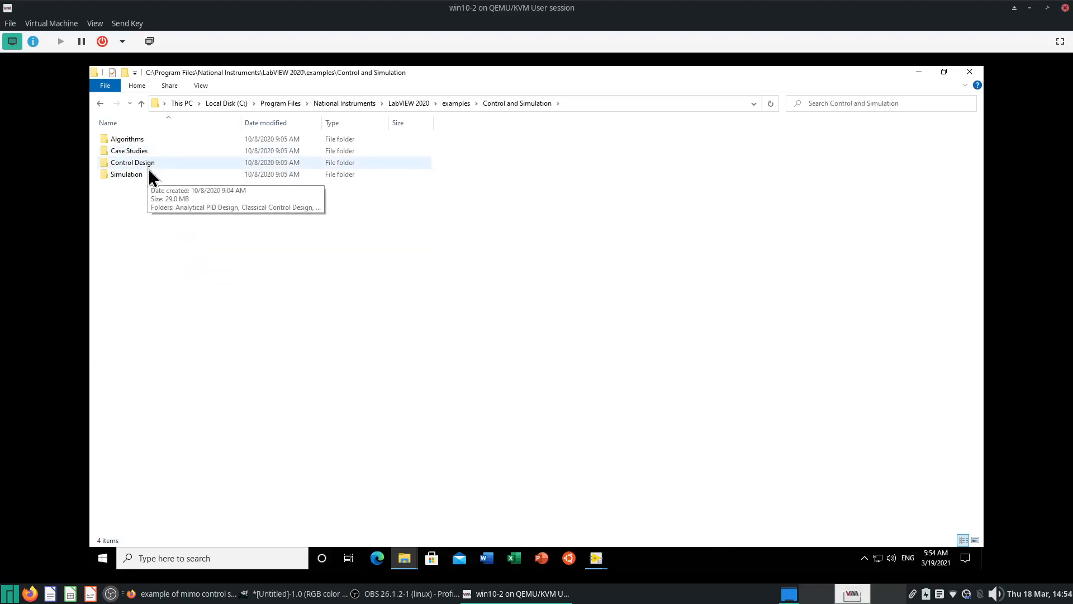
{"action": "double_click", "coordinate": [148, 168]}
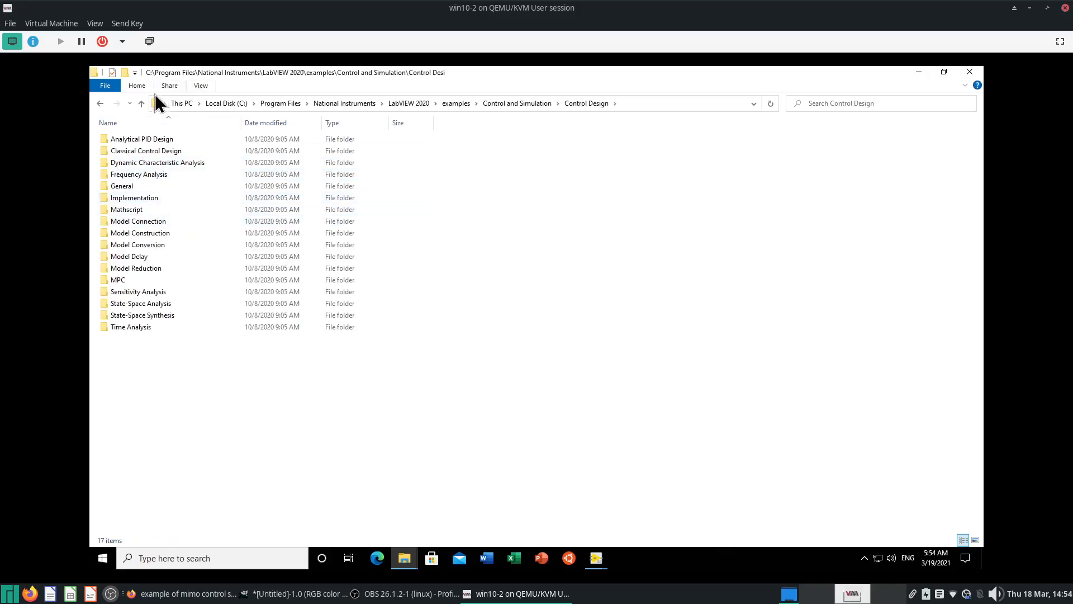
{"action": "left_click", "coordinate": [141, 105]}
{"action": "double_click", "coordinate": [144, 178]}
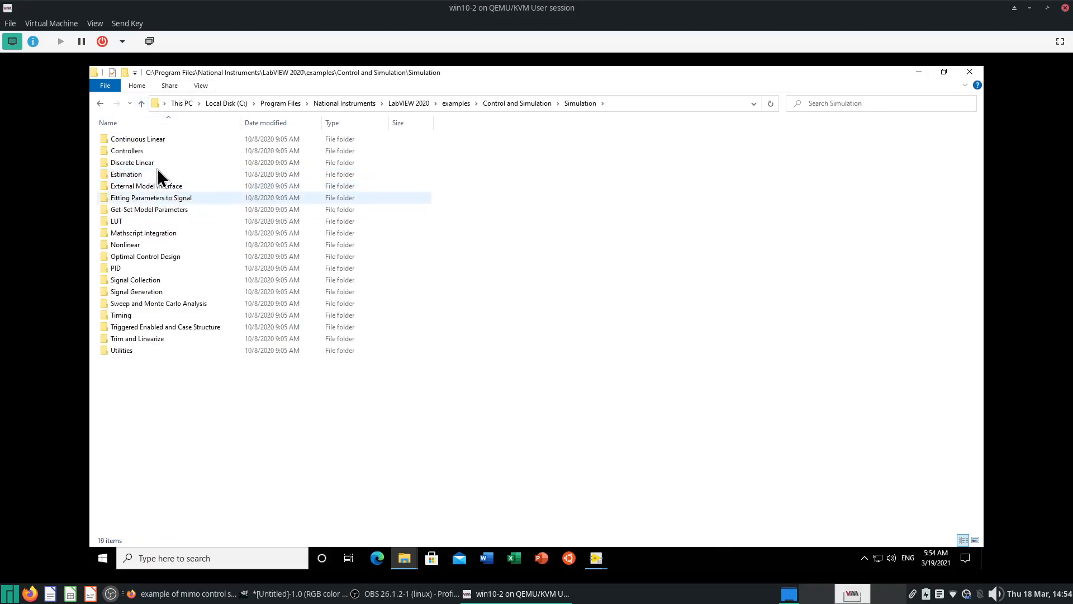
{"action": "double_click", "coordinate": [156, 141]}
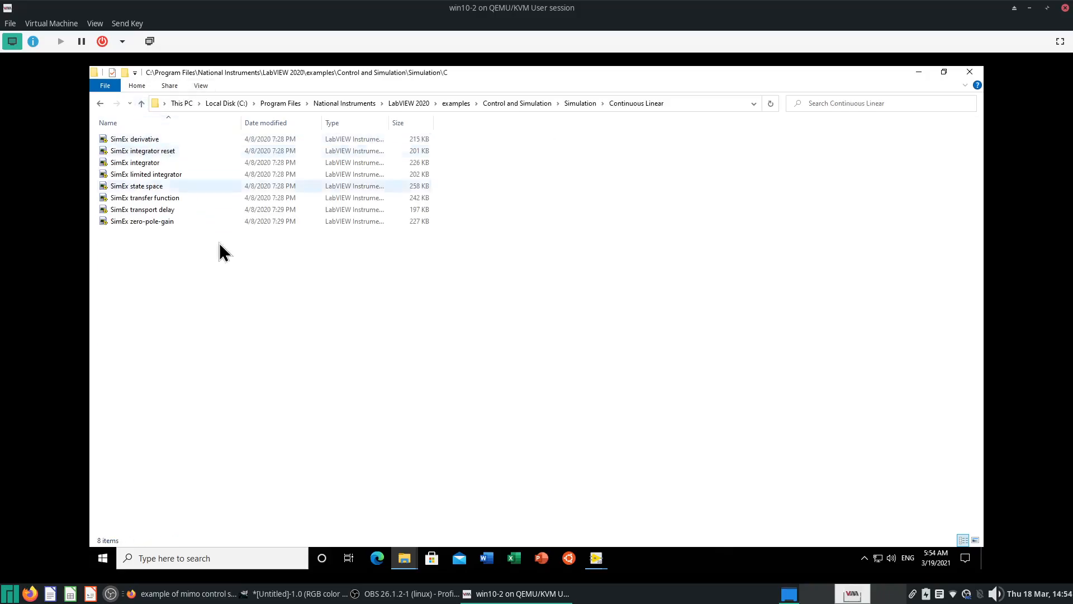
Open the SimEx transfer function example, show its block diagram and examine the two Pulse Signal sources.
{"action": "double_click", "coordinate": [171, 199]}
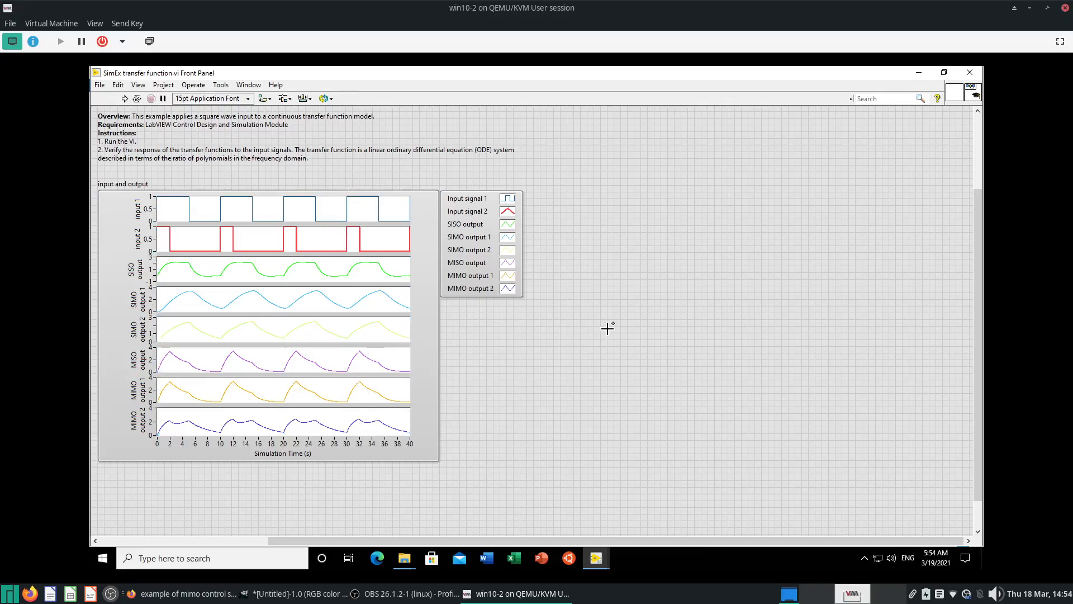
{"action": "key", "text": "ctrl+e"}
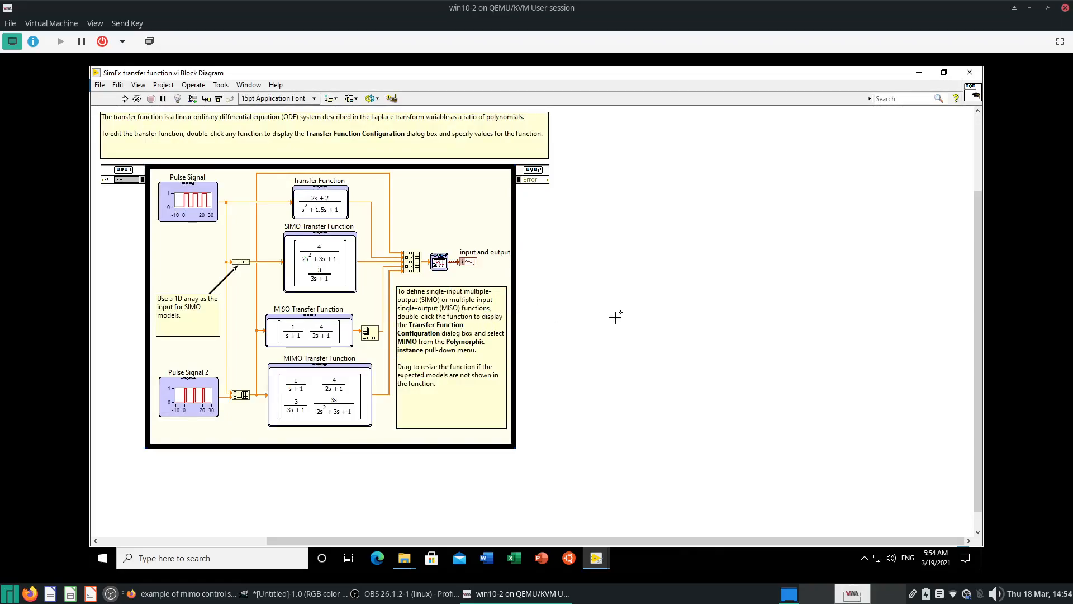
{"action": "left_click", "coordinate": [201, 391]}
{"action": "left_click", "coordinate": [172, 206]}
{"action": "left_click", "coordinate": [211, 345]}
{"action": "left_click", "coordinate": [212, 320]}
{"action": "left_click", "coordinate": [184, 212]}
{"action": "left_click", "coordinate": [185, 410], "text": "shift"}
{"action": "left_click", "coordinate": [180, 356]}
Examine the Transfer Function, SIMO, MISO and MIMO Transfer Function blocks inside the simulation loop.
{"action": "left_click", "coordinate": [329, 212]}
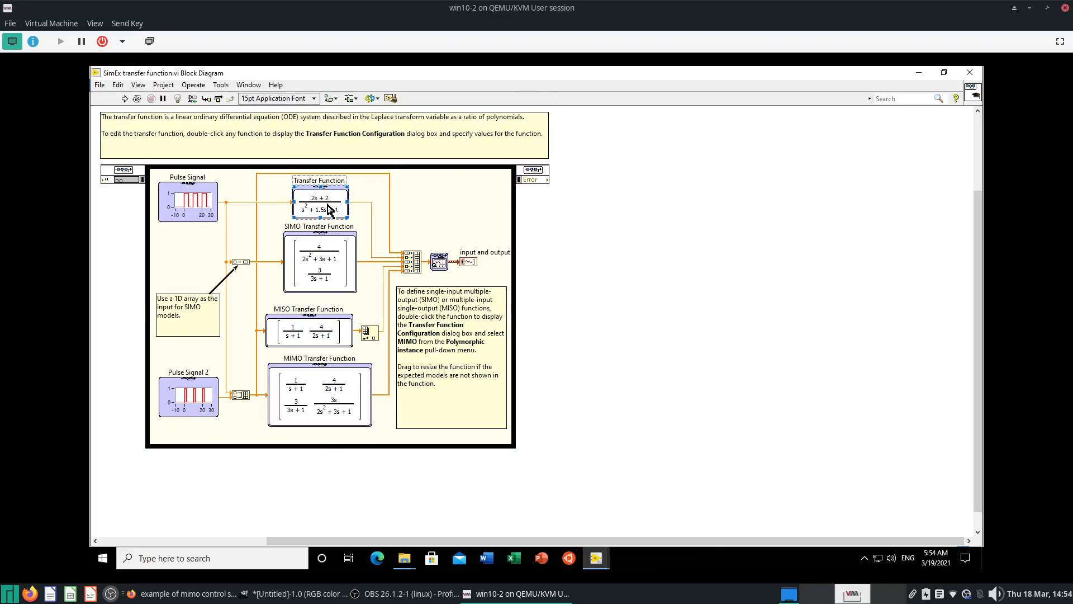
{"action": "left_click", "coordinate": [355, 193]}
{"action": "left_click", "coordinate": [329, 211]}
{"action": "double_click", "coordinate": [324, 204]}
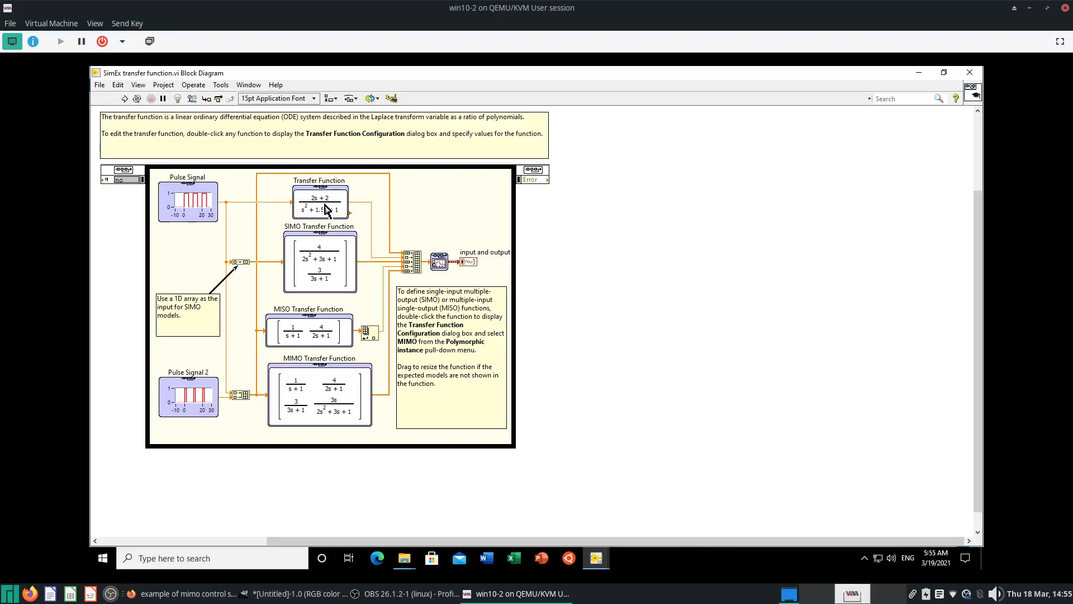
{"action": "left_click", "coordinate": [319, 208]}
{"action": "left_click", "coordinate": [313, 330]}
{"action": "left_click", "coordinate": [367, 298]}
{"action": "left_click", "coordinate": [286, 360]}
{"action": "left_click", "coordinate": [326, 402]}
{"action": "left_click", "coordinate": [579, 307]}
{"action": "left_click", "coordinate": [326, 268]}
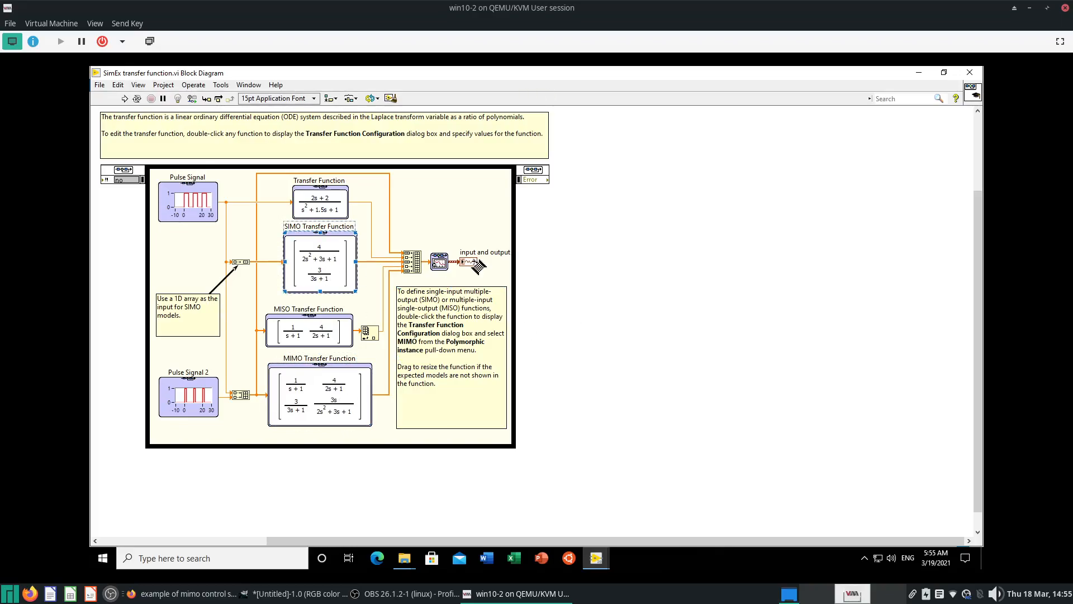
{"action": "left_click", "coordinate": [663, 258]}
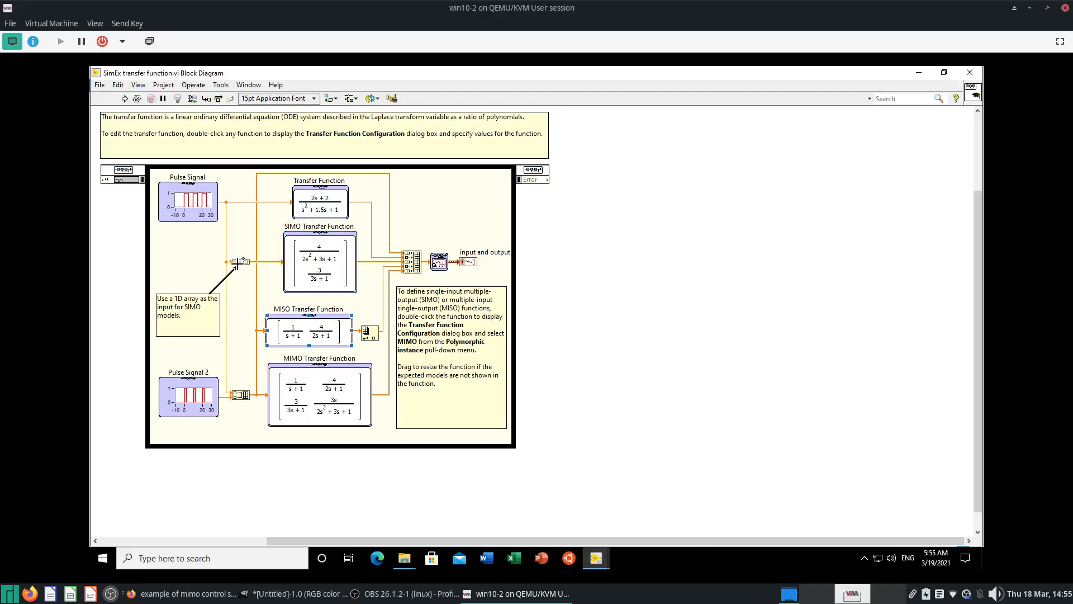
Examine the array node feeding the SIMO block and compare the SISO, SIMO, MISO and MIMO Transfer Function inputs.
{"action": "left_click_drag", "start_coordinate": [232, 246], "coordinate": [273, 274]}
{"action": "left_click", "coordinate": [279, 310]}
{"action": "left_click", "coordinate": [267, 327]}
{"action": "left_click", "coordinate": [396, 320]}
{"action": "left_click", "coordinate": [179, 324]}
{"action": "left_click", "coordinate": [185, 266]}
{"action": "left_click", "coordinate": [311, 192]}
{"action": "left_click", "coordinate": [603, 250]}
{"action": "left_click", "coordinate": [302, 338]}
{"action": "left_click", "coordinate": [302, 335]}
{"action": "left_click", "coordinate": [311, 397]}
{"action": "left_click", "coordinate": [676, 367]}
{"action": "left_click", "coordinate": [307, 238]}
{"action": "left_click", "coordinate": [320, 215]}
{"action": "left_click", "coordinate": [329, 340]}
{"action": "left_click", "coordinate": [639, 342]}
{"action": "left_click", "coordinate": [320, 211]}
Trace Pulse Signal and Pulse Signal 2 into the array node that supplies the MISO Transfer Function.
{"action": "left_click", "coordinate": [186, 212]}
{"action": "left_click", "coordinate": [289, 337]}
{"action": "left_click", "coordinate": [184, 216]}
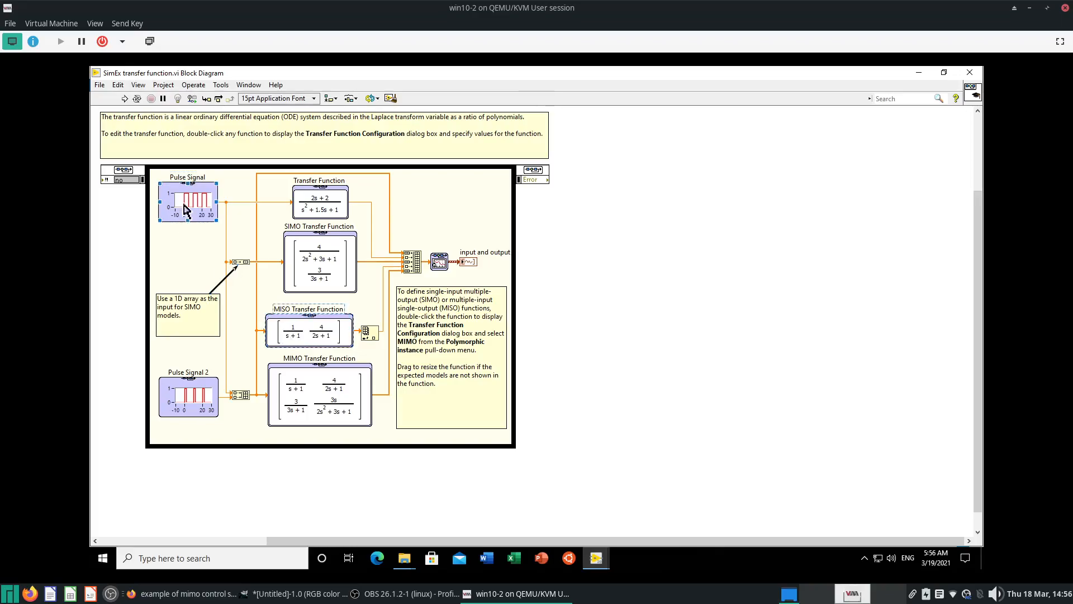
{"action": "left_click", "coordinate": [186, 409]}
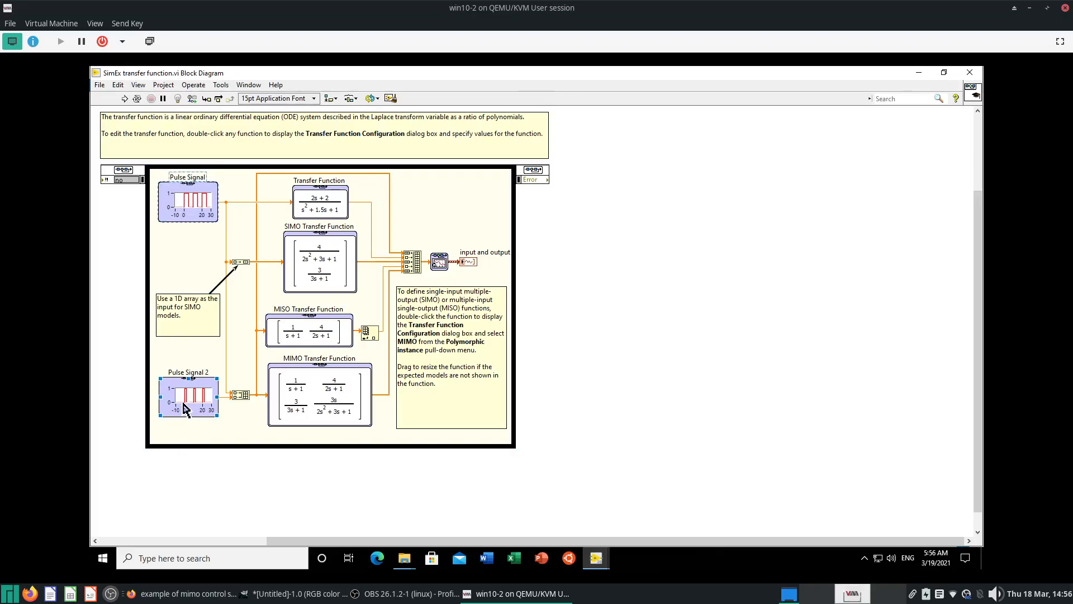
{"action": "left_click", "coordinate": [249, 417]}
{"action": "left_click", "coordinate": [189, 213]}
{"action": "left_click", "coordinate": [240, 415]}
Place a Build Array function in the empty area beside the simulation loop, try resizing it and delete it.
{"action": "right_click", "coordinate": [234, 353]}
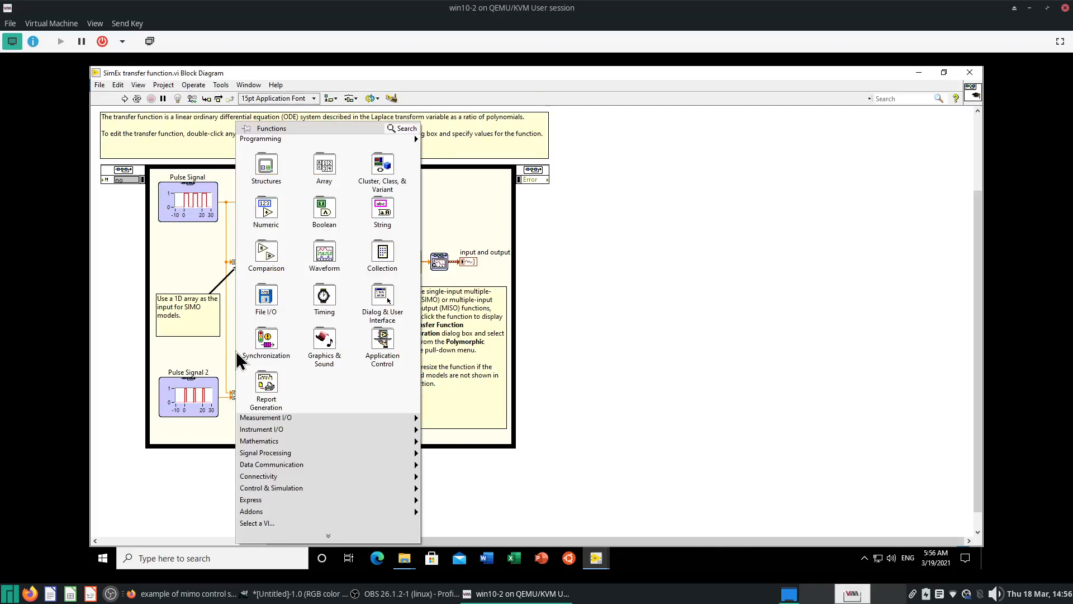
{"action": "mouse_move", "coordinate": [315, 187]}
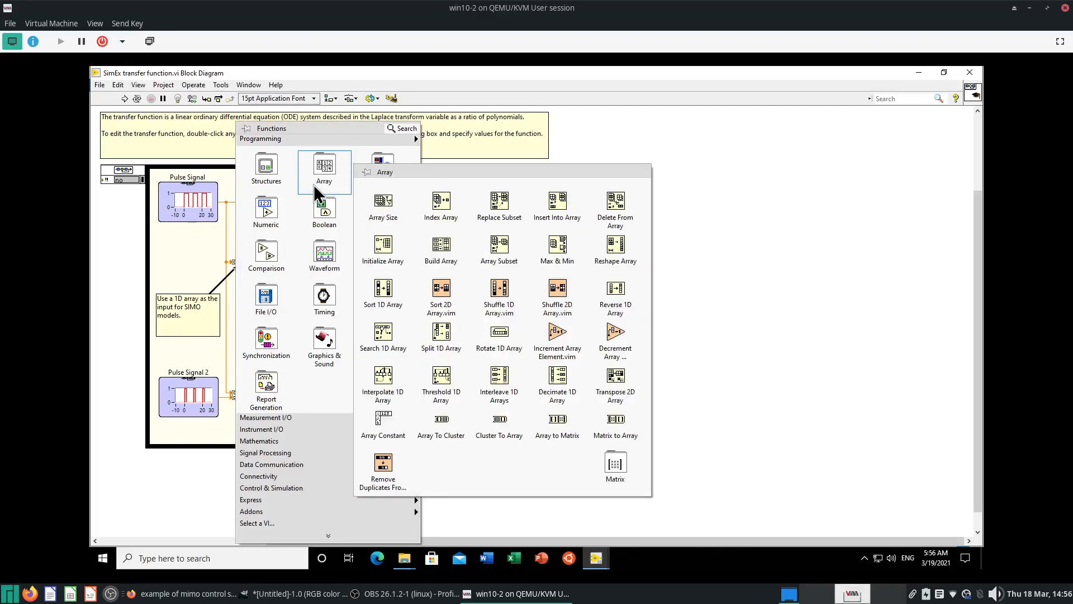
{"action": "left_click", "coordinate": [447, 251]}
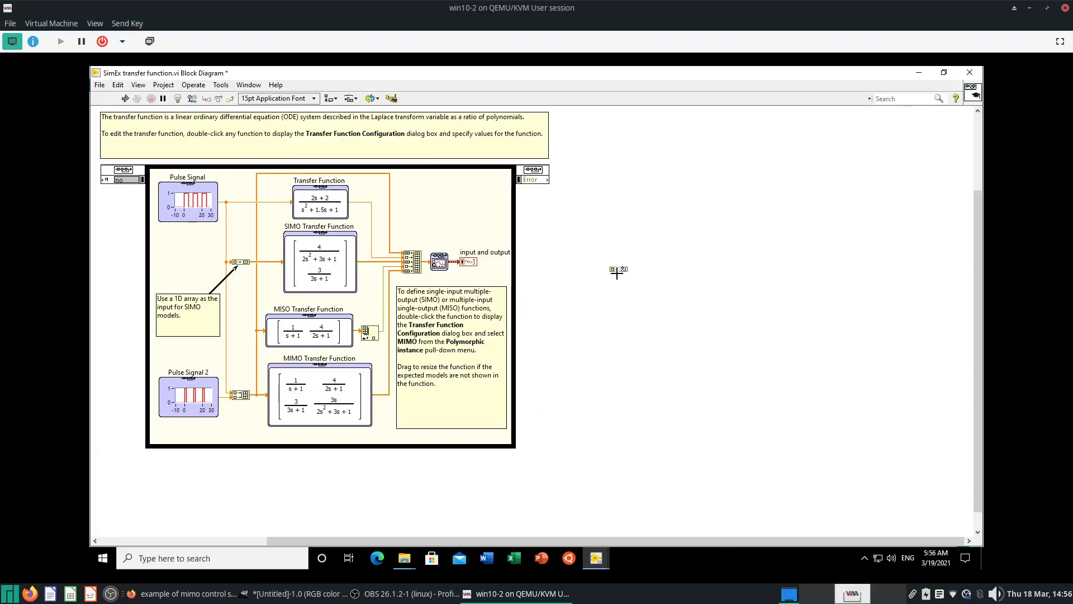
{"action": "left_click_drag", "start_coordinate": [618, 271], "coordinate": [626, 299]}
{"action": "left_click", "coordinate": [620, 285]}
{"action": "key", "text": "Delete"}
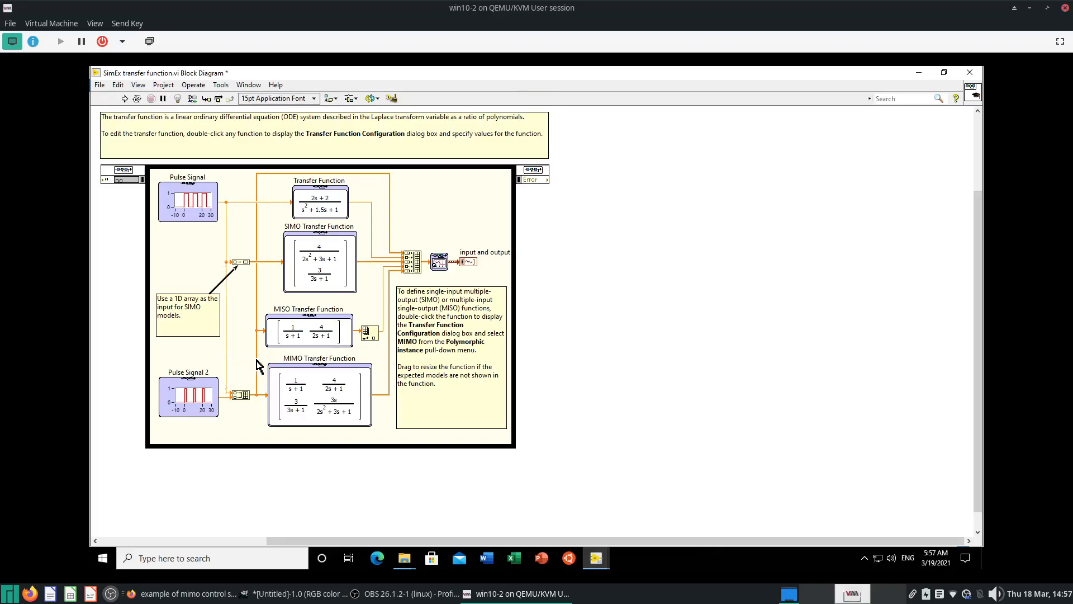
Place an Index Array function in the empty area and compare it with the one after the MISO Transfer Function.
{"action": "left_click", "coordinate": [293, 340]}
{"action": "left_click", "coordinate": [364, 296]}
{"action": "right_click", "coordinate": [627, 261]}
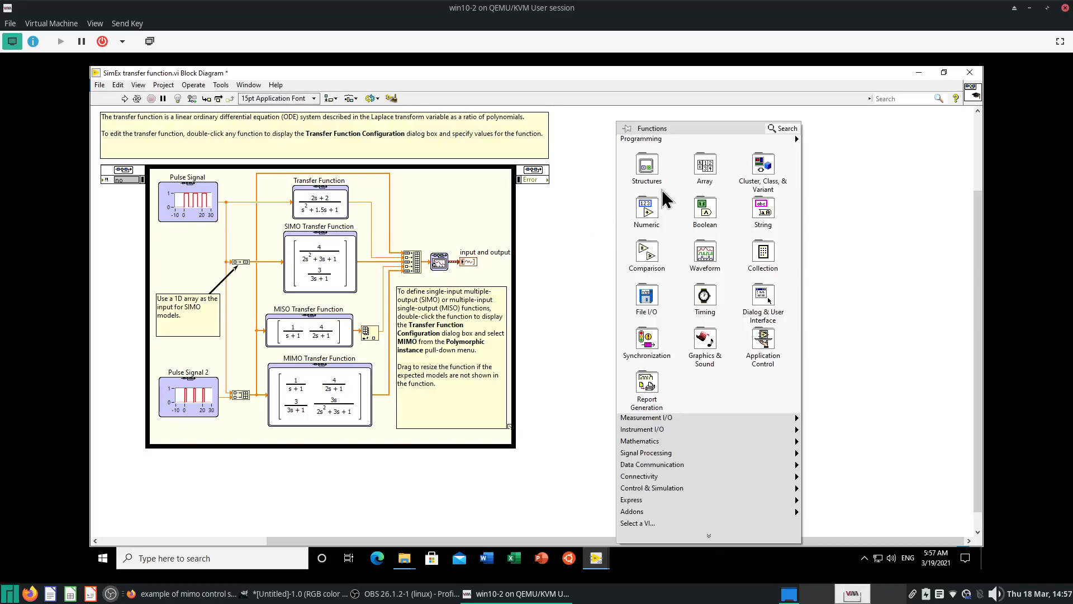
{"action": "mouse_move", "coordinate": [708, 179]}
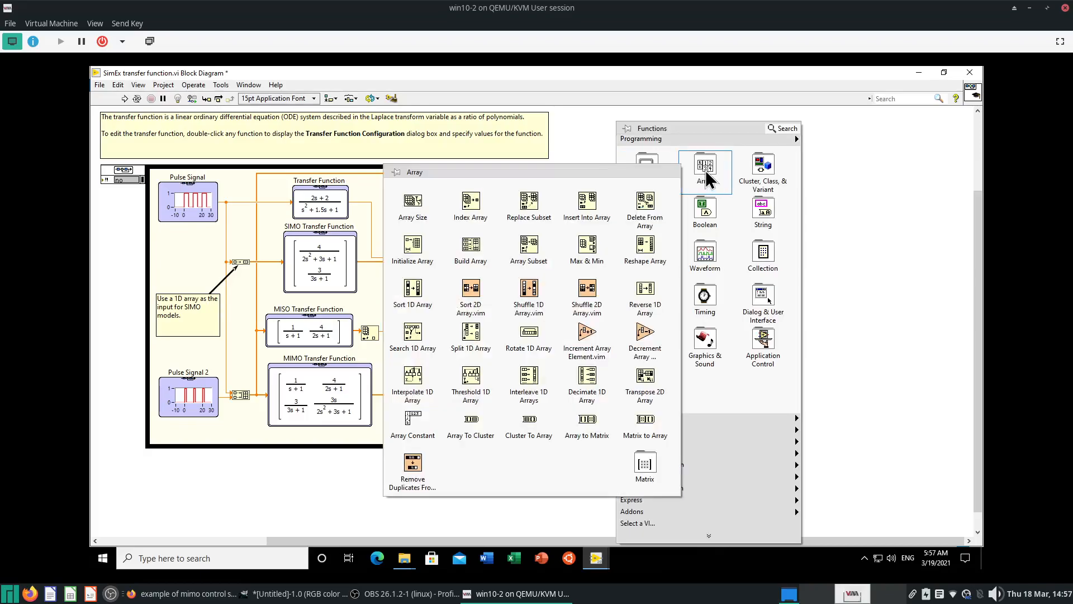
{"action": "left_click", "coordinate": [471, 221]}
{"action": "left_click", "coordinate": [632, 258]}
{"action": "left_click", "coordinate": [627, 325]}
{"action": "left_click", "coordinate": [366, 335]}
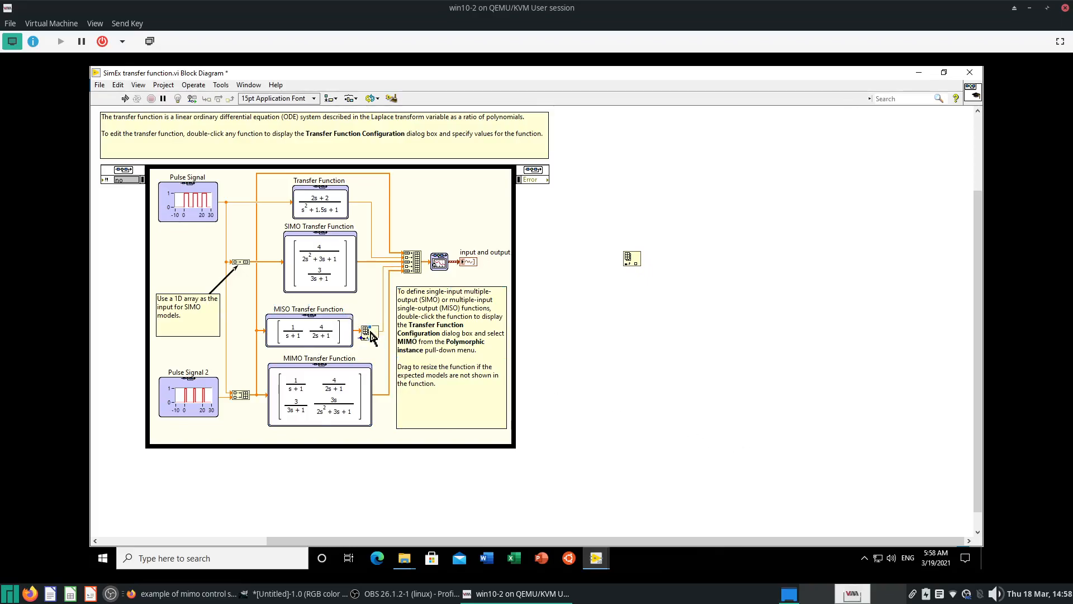
Examine the waveform node, the MIMO Transfer Function block and its input and output wires against the other blocks.
{"action": "left_click", "coordinate": [445, 266]}
{"action": "left_click_drag", "start_coordinate": [585, 304], "coordinate": [656, 240]}
{"action": "left_click", "coordinate": [672, 305]}
{"action": "double_click", "coordinate": [327, 405]}
{"action": "left_click", "coordinate": [696, 182]}
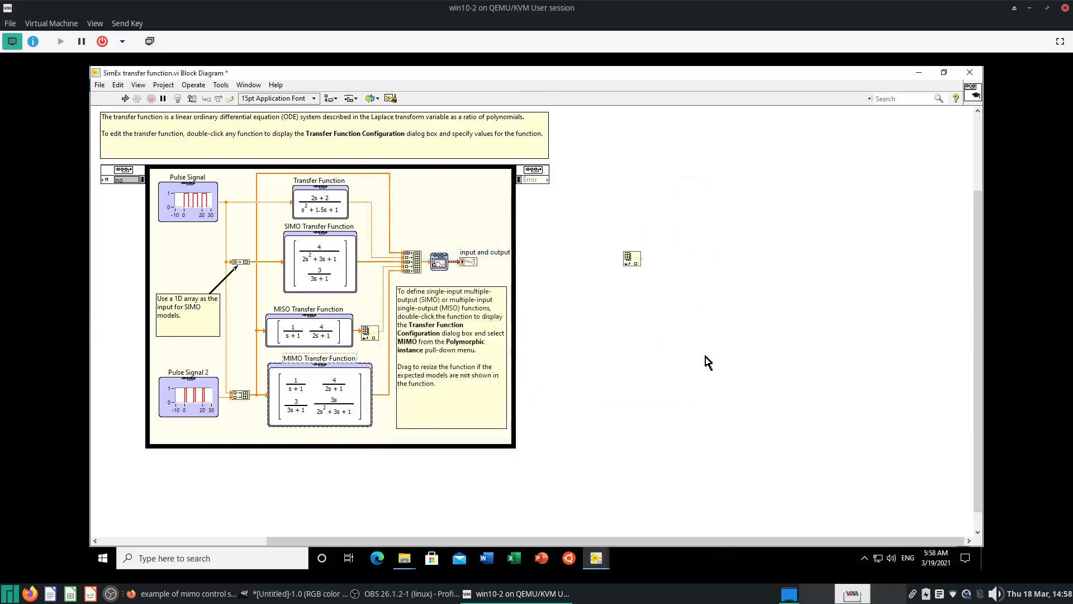
{"action": "left_click", "coordinate": [630, 364]}
{"action": "left_click", "coordinate": [306, 342]}
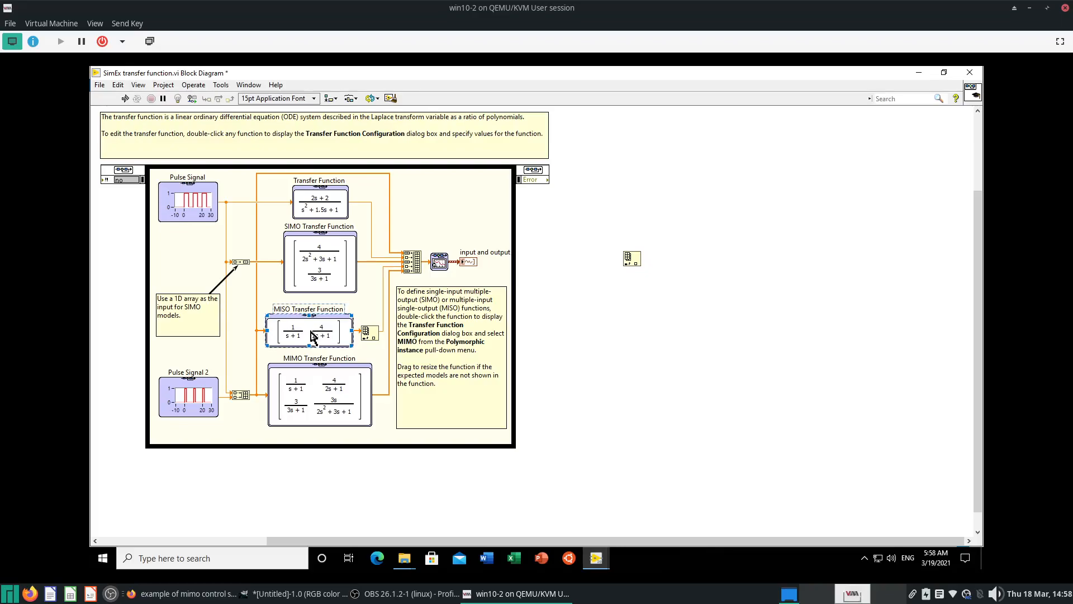
{"action": "left_click", "coordinate": [329, 390]}
{"action": "left_click", "coordinate": [330, 204]}
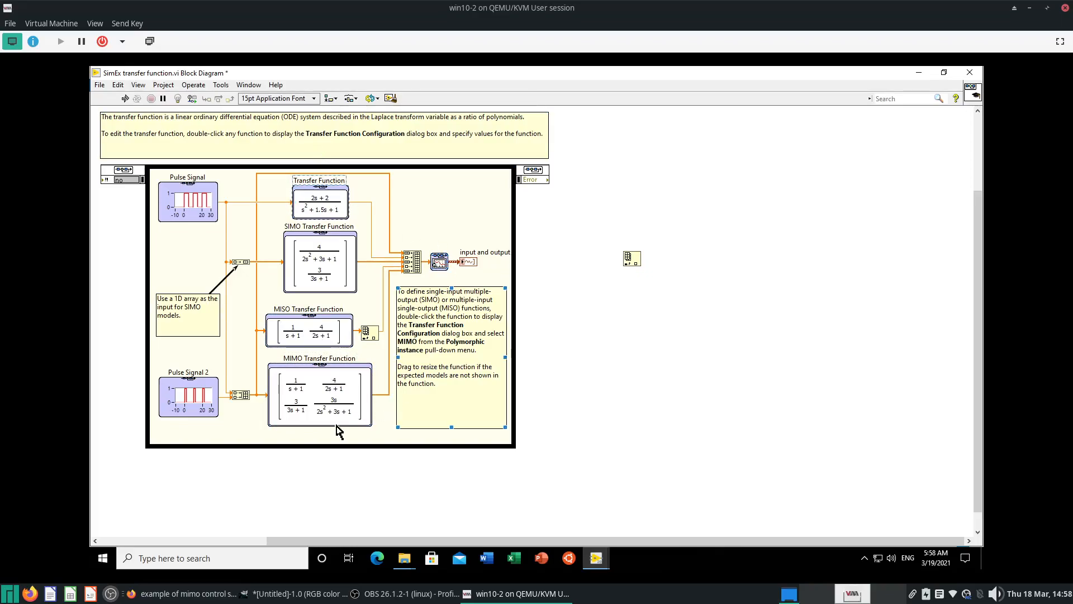
{"action": "left_click", "coordinate": [340, 406]}
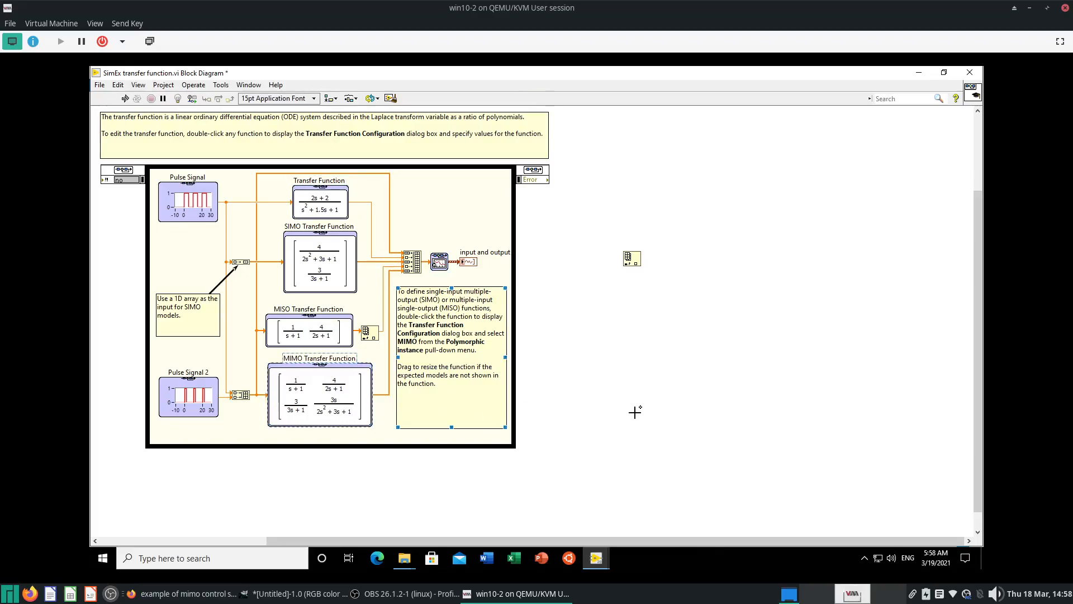
{"action": "left_click", "coordinate": [687, 392]}
{"action": "left_click", "coordinate": [327, 399]}
{"action": "left_click", "coordinate": [258, 406]}
{"action": "left_click", "coordinate": [261, 394]}
{"action": "left_click", "coordinate": [390, 381]}
{"action": "left_click", "coordinate": [718, 354]}
Duplicate the loose Index Array function and position both copies beside the MIMO Transfer Function's output.
{"action": "left_click_drag", "start_coordinate": [386, 411], "coordinate": [345, 443]}
{"action": "left_click", "coordinate": [443, 397]}
{"action": "left_click", "coordinate": [629, 245]}
{"action": "left_click", "coordinate": [439, 407]}
{"action": "left_click_drag", "start_coordinate": [633, 261], "coordinate": [660, 286]}
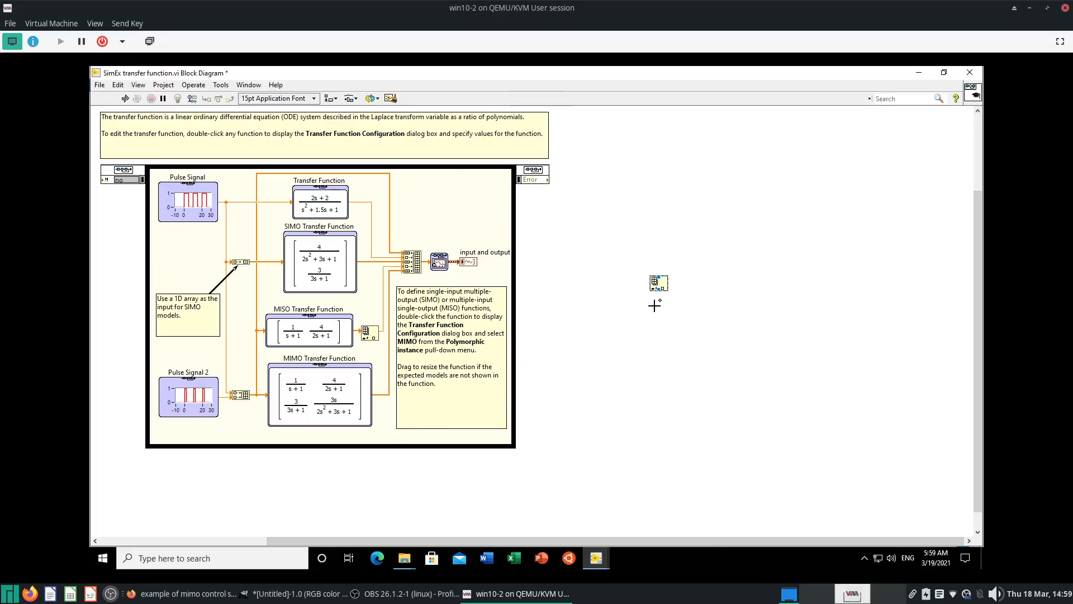
{"action": "key", "text": "ctrl+v"}
{"action": "left_click_drag", "start_coordinate": [632, 265], "coordinate": [395, 422]}
{"action": "left_click", "coordinate": [618, 380]}
{"action": "left_click_drag", "start_coordinate": [668, 283], "coordinate": [409, 401]}
Wire the MIMO Transfer Function's output to both Index Array functions and start a wire from one element output.
{"action": "left_click", "coordinate": [386, 394]}
{"action": "left_click", "coordinate": [390, 416]}
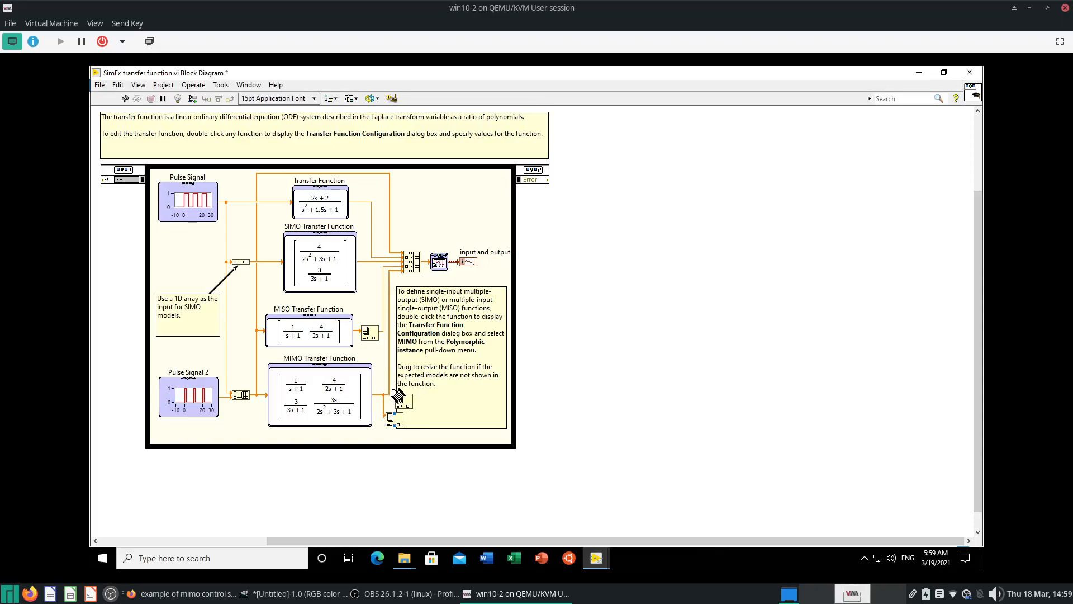
{"action": "left_click", "coordinate": [428, 417]}
{"action": "left_click", "coordinate": [408, 406]}
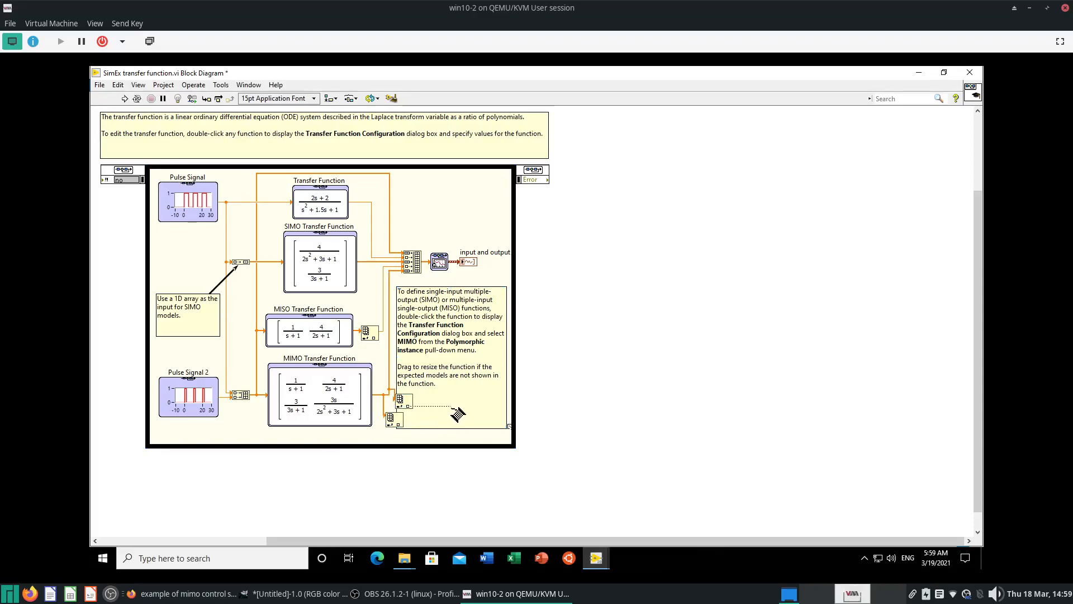
Undo the Index Array wiring and positioning at the MIMO output and delete the added Index Array functions.
{"action": "key", "text": "Escape"}
{"action": "key", "text": "ctrl+z"}
{"action": "key", "text": "ctrl+z"}
{"action": "key", "text": "ctrl+z"}
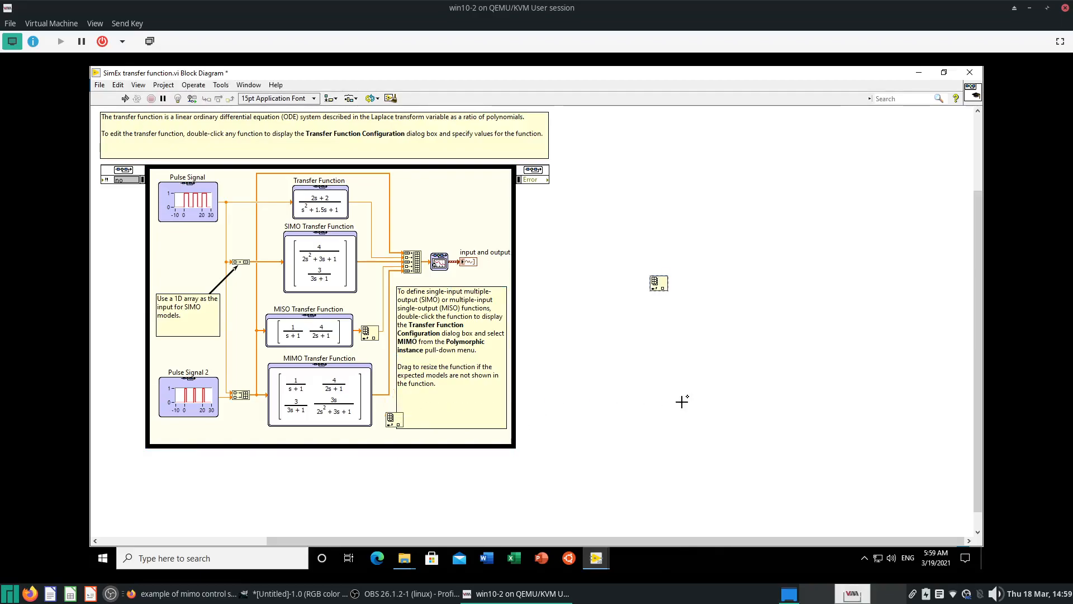
{"action": "key", "text": "ctrl+z"}
{"action": "left_click_drag", "start_coordinate": [623, 384], "coordinate": [727, 206]}
{"action": "key", "text": "Delete"}
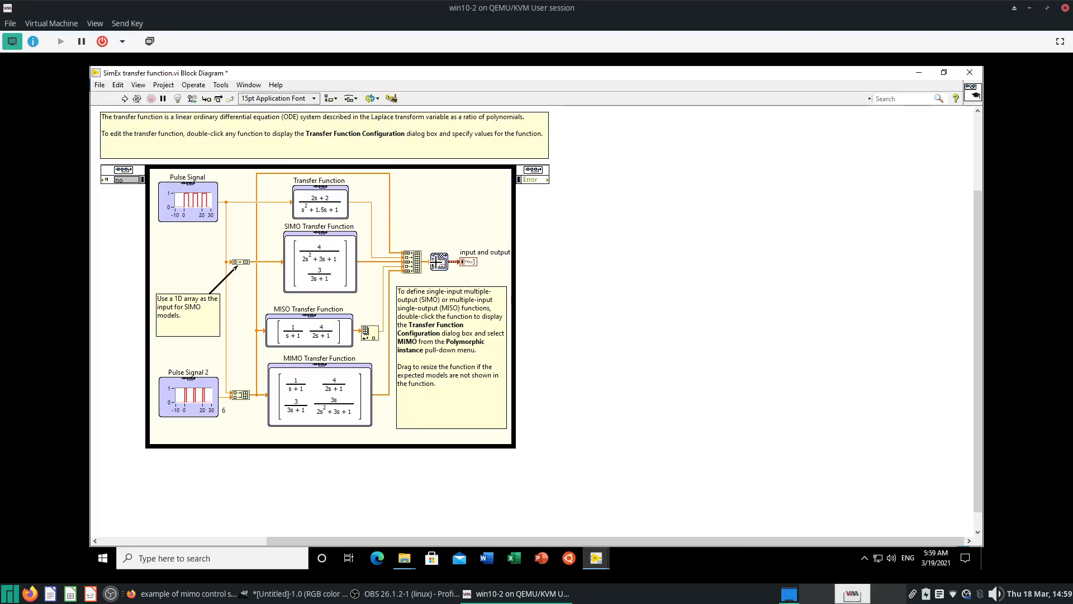
{"action": "key", "text": "ctrl+z"}
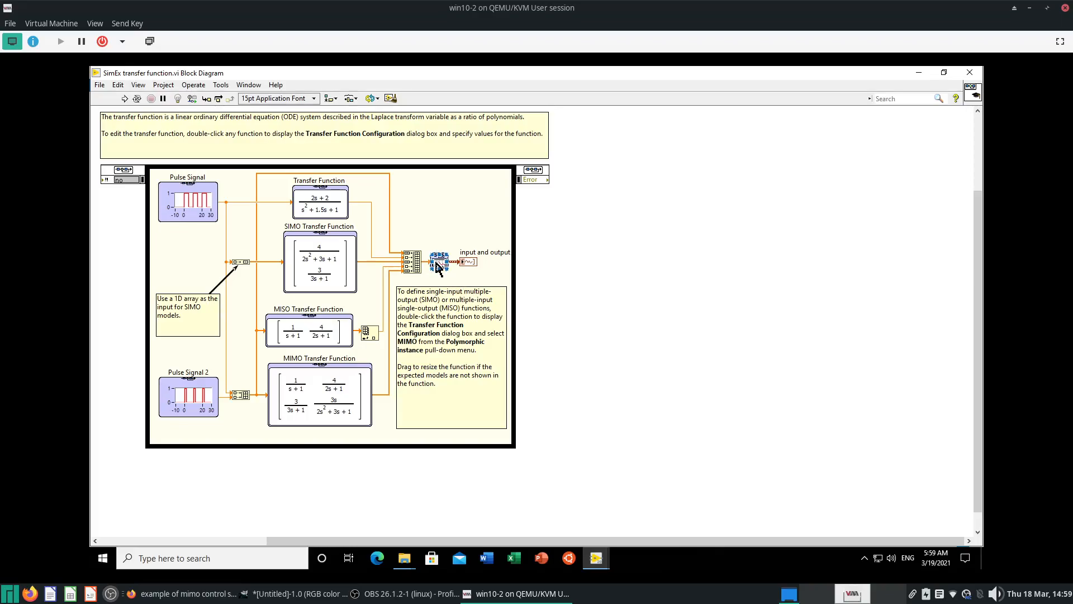
Locate the SimTime Waveform function among the Control & Simulation graph utilities.
{"action": "right_click", "coordinate": [645, 280]}
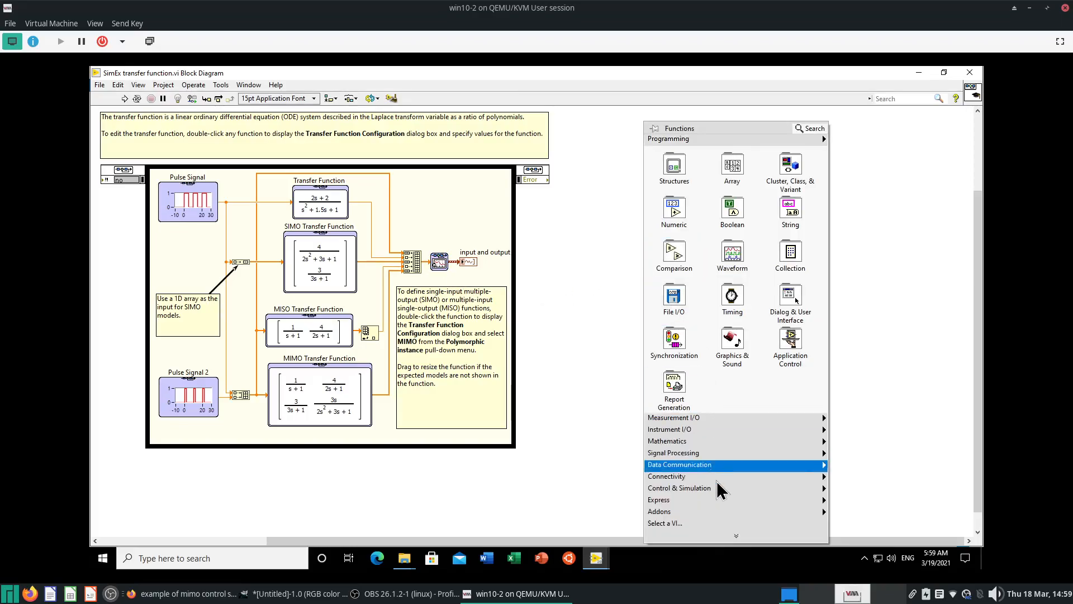
{"action": "mouse_move", "coordinate": [724, 489]}
{"action": "mouse_move", "coordinate": [487, 525]}
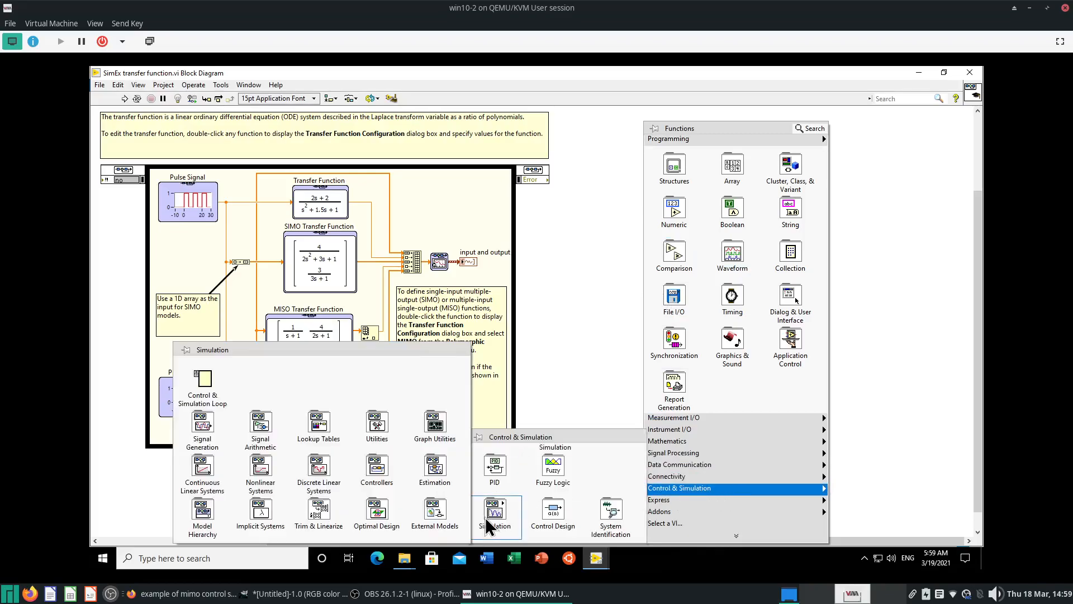
{"action": "mouse_move", "coordinate": [436, 430]}
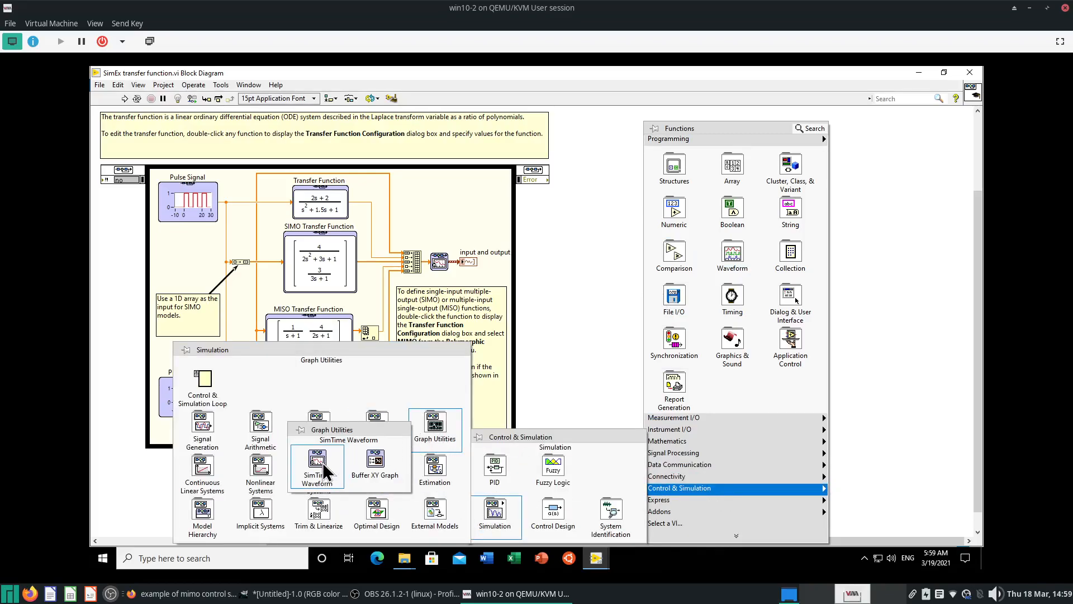
{"action": "left_click", "coordinate": [319, 464]}
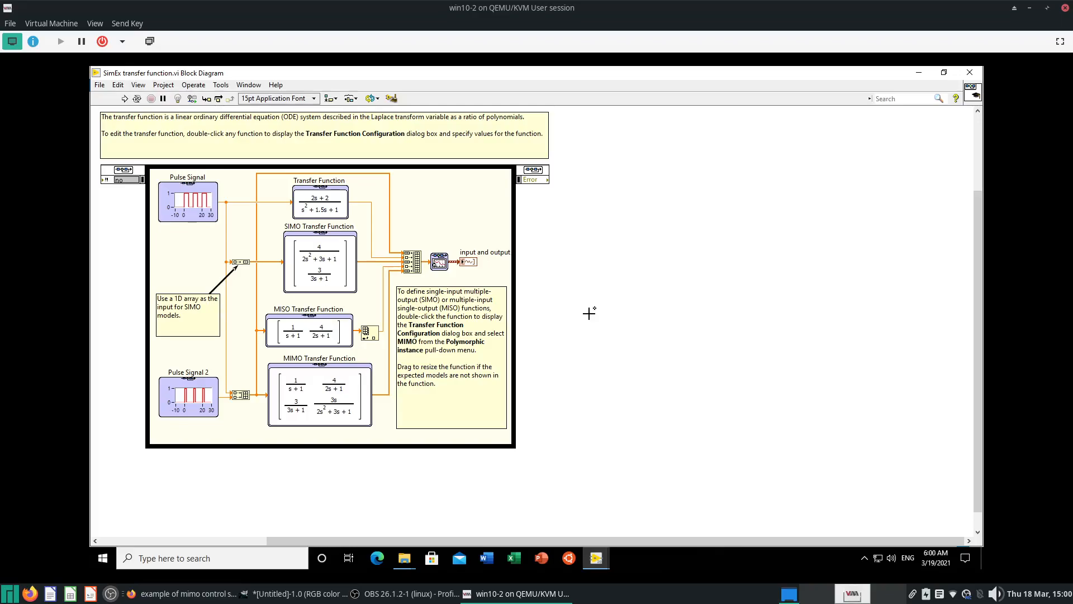
{"action": "left_click", "coordinate": [448, 594]}
{"action": "left_click", "coordinate": [449, 594]}
{"action": "left_click", "coordinate": [309, 339]}
{"action": "left_click", "coordinate": [733, 312]}
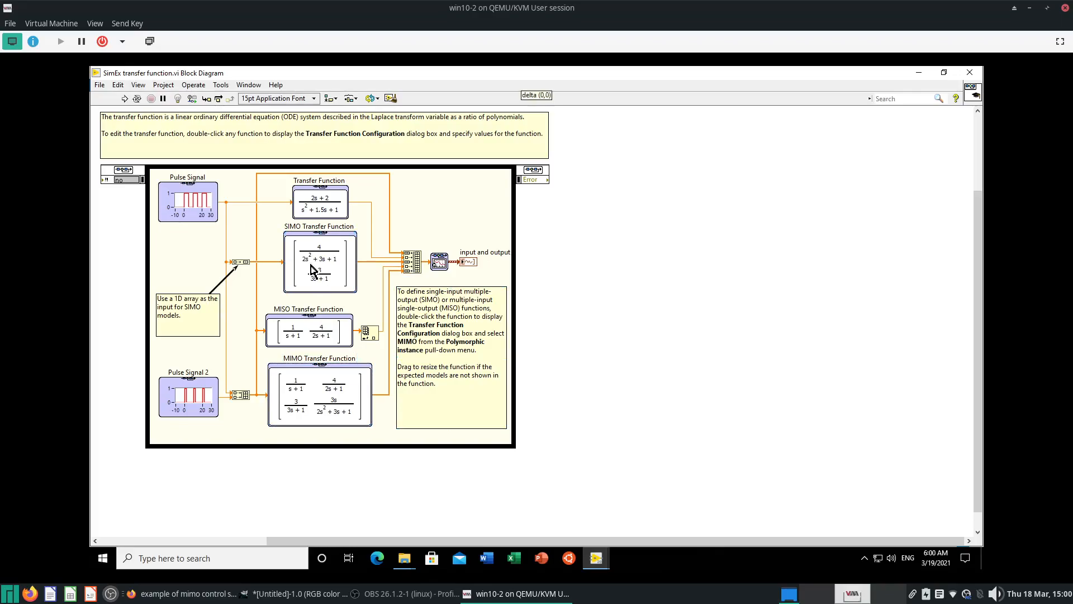
{"action": "left_click", "coordinate": [726, 280]}
Close the SimEx transfer function example's block diagram and front panel.
{"action": "left_click", "coordinate": [968, 73]}
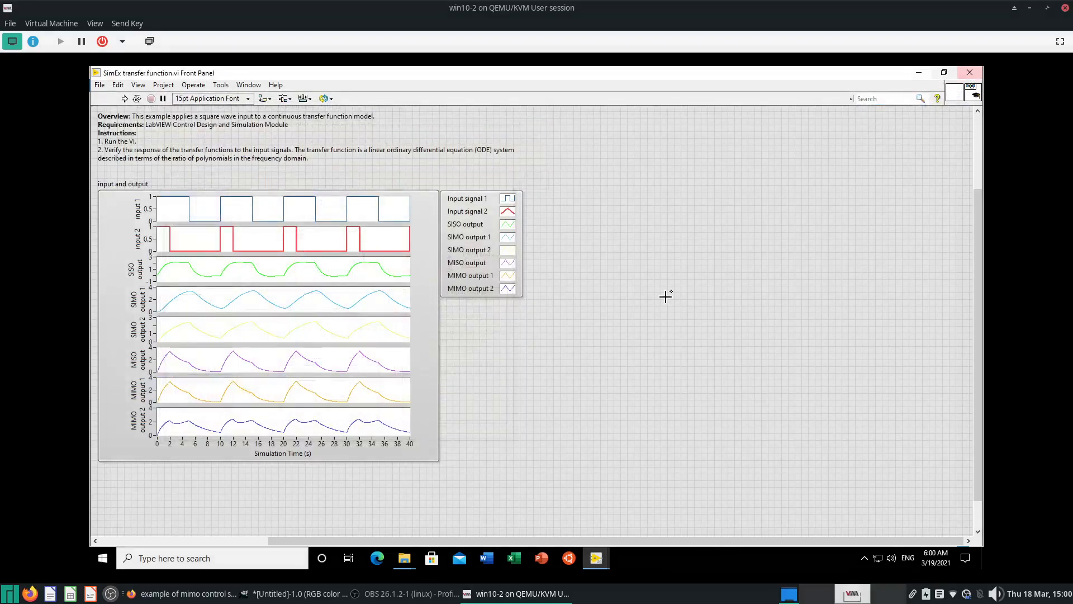
{"action": "left_click", "coordinate": [969, 73]}
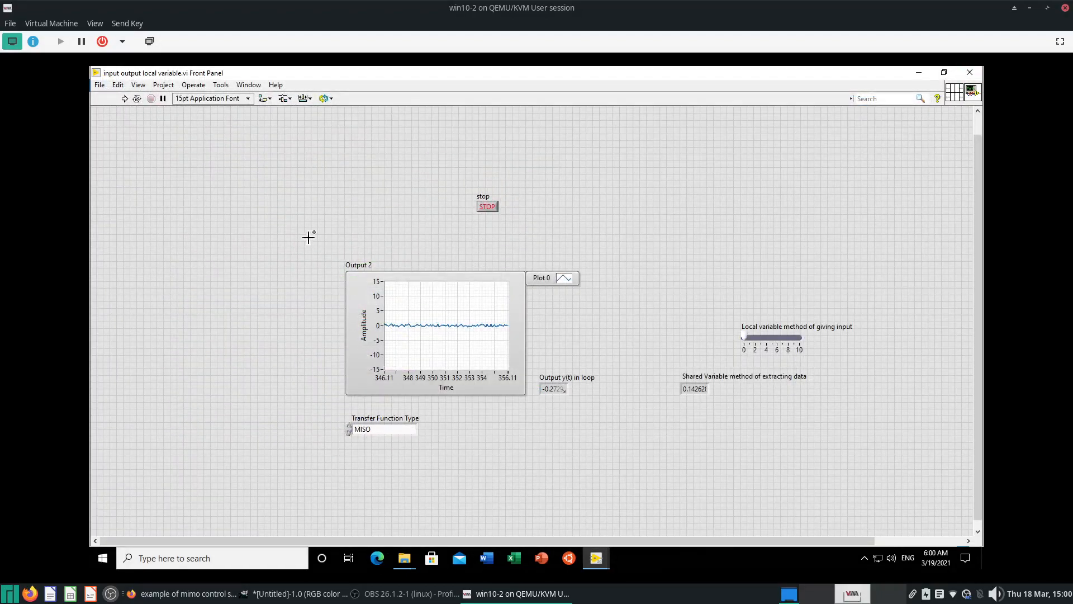
Run the input output local variable VI with the MISO type and set its local variable input slider just below 8.
{"action": "left_click", "coordinate": [124, 99]}
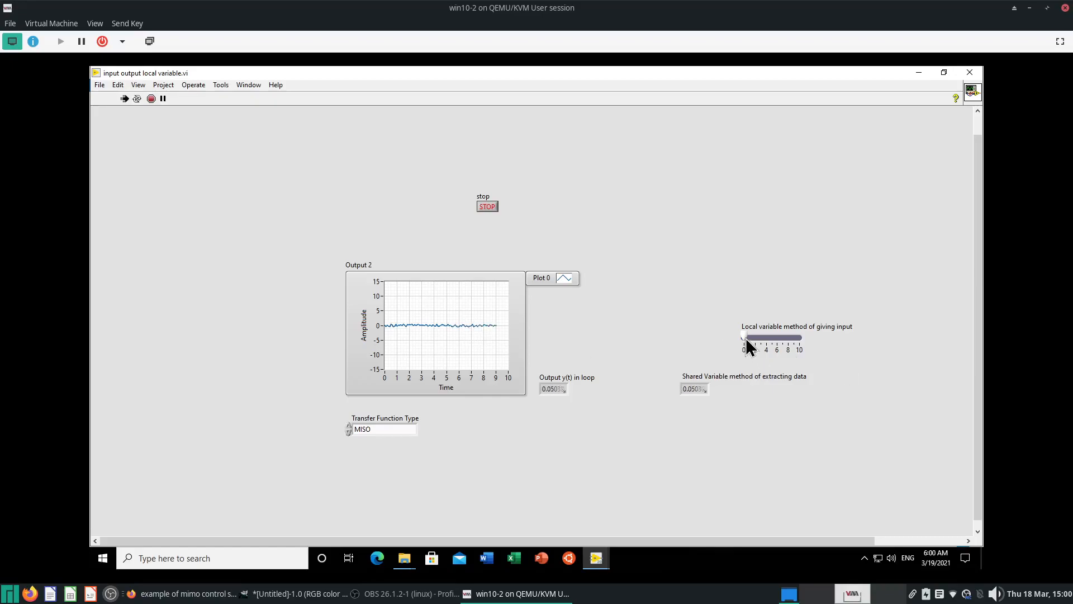
{"action": "left_click_drag", "start_coordinate": [747, 338], "coordinate": [786, 338]}
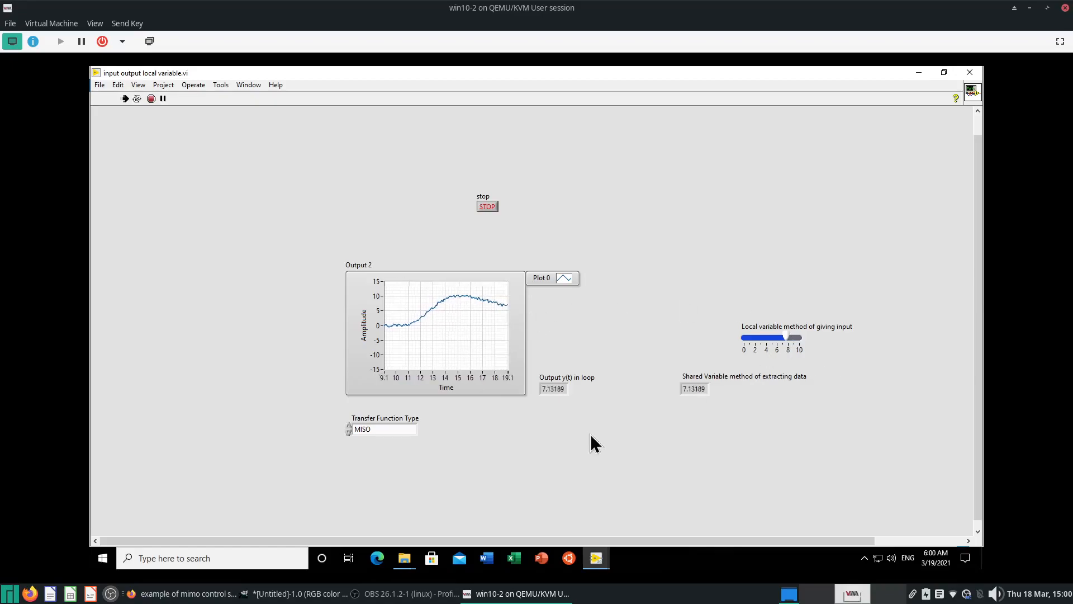
{"action": "left_click", "coordinate": [380, 433]}
{"action": "left_click", "coordinate": [434, 452]}
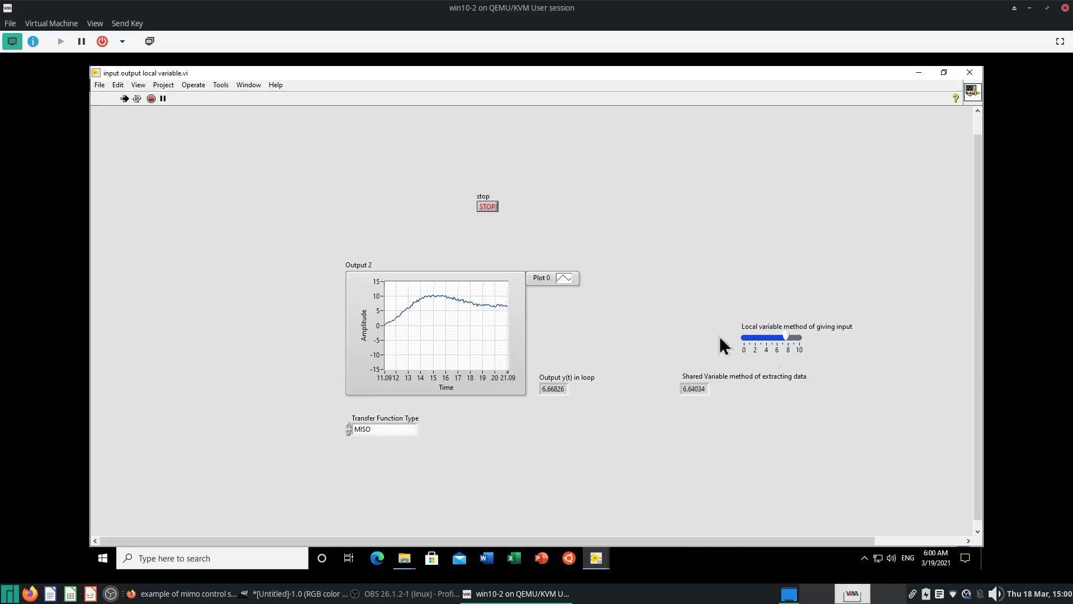
Abort the running input output local variable VI and close it along with the open folder windows.
{"action": "left_click", "coordinate": [155, 100]}
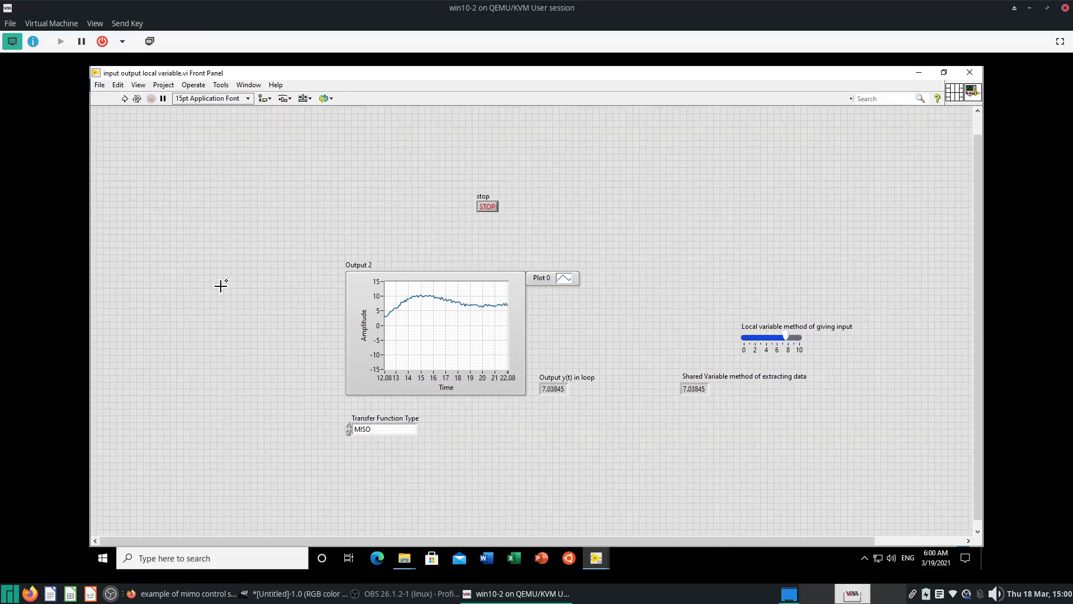
{"action": "left_click", "coordinate": [970, 73]}
{"action": "left_click", "coordinate": [762, 161]}
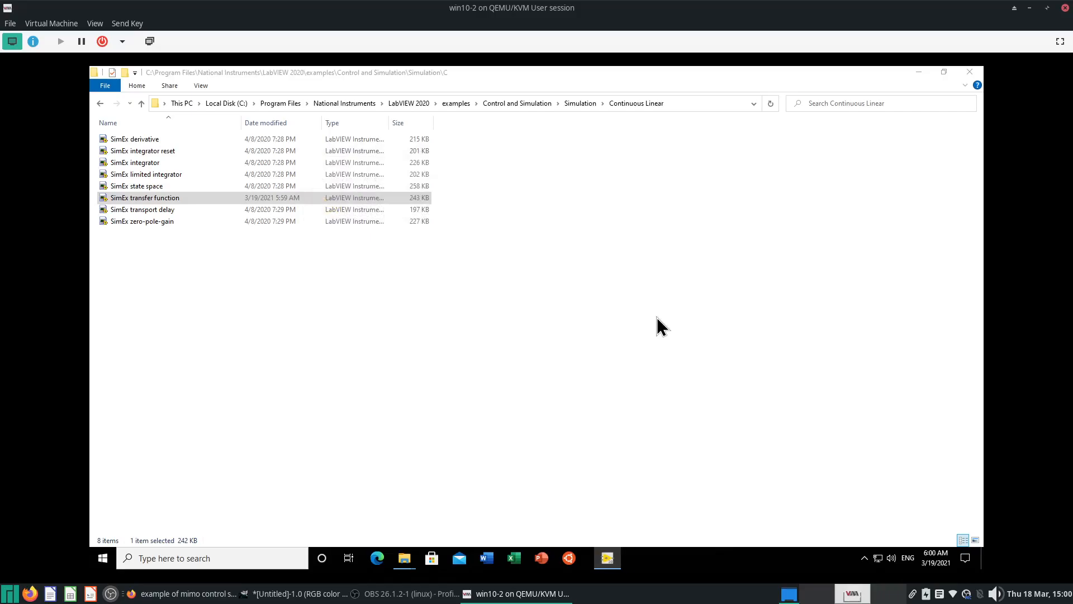
{"action": "left_click", "coordinate": [656, 326]}
{"action": "left_click", "coordinate": [970, 72]}
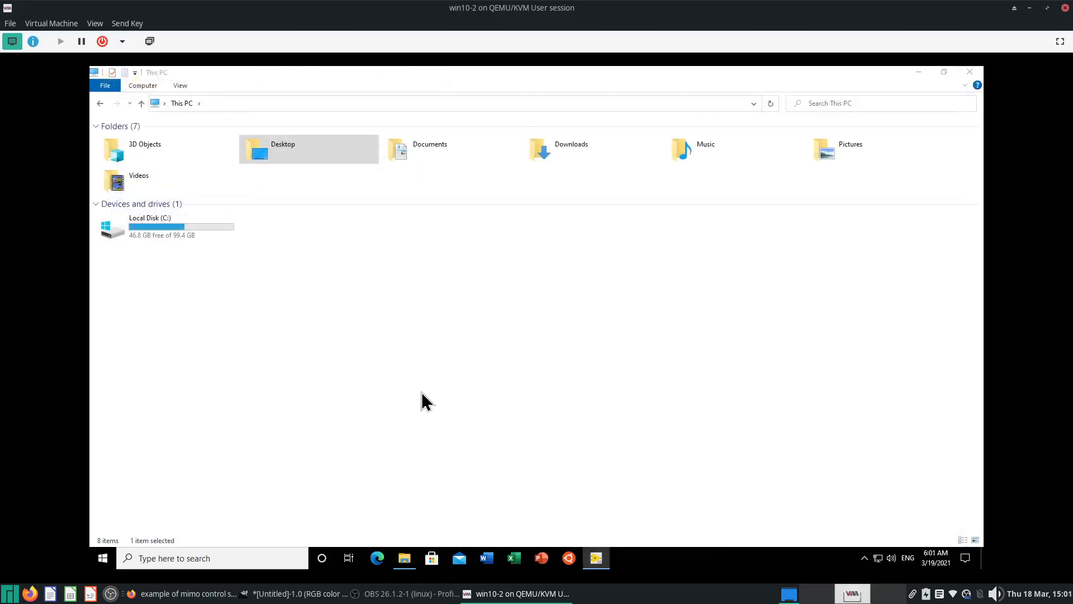
{"action": "left_click", "coordinate": [969, 72]}
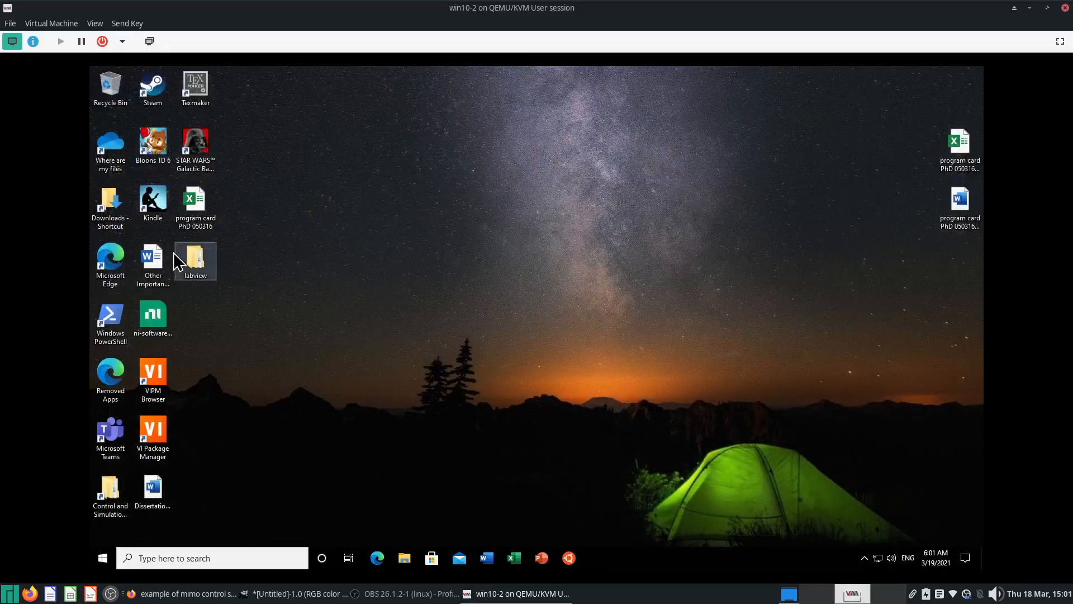
Open the demoYouTubeSimulationGen VI from the controlSystems folder inside the desktop's labview folder and display its block diagram.
{"action": "double_click", "coordinate": [203, 267]}
{"action": "left_click", "coordinate": [212, 153]}
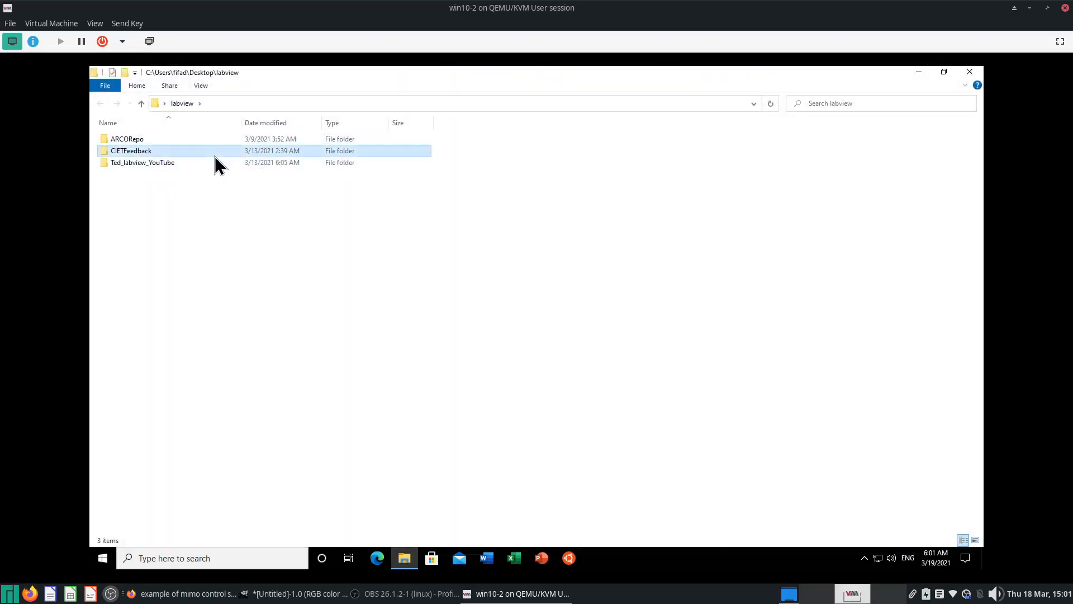
{"action": "double_click", "coordinate": [221, 163]}
{"action": "double_click", "coordinate": [183, 152]}
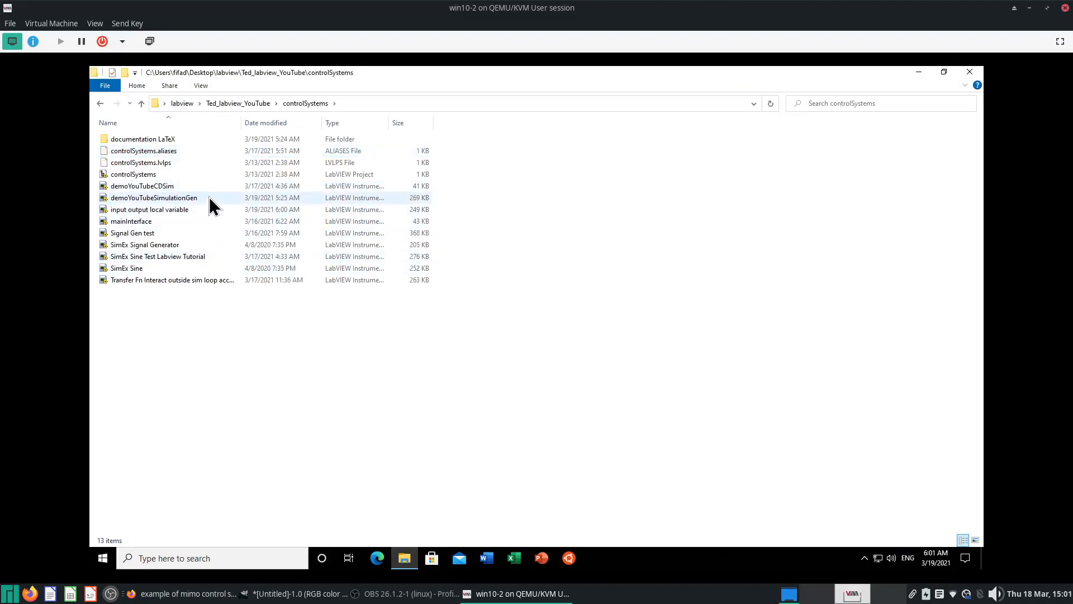
{"action": "double_click", "coordinate": [210, 199]}
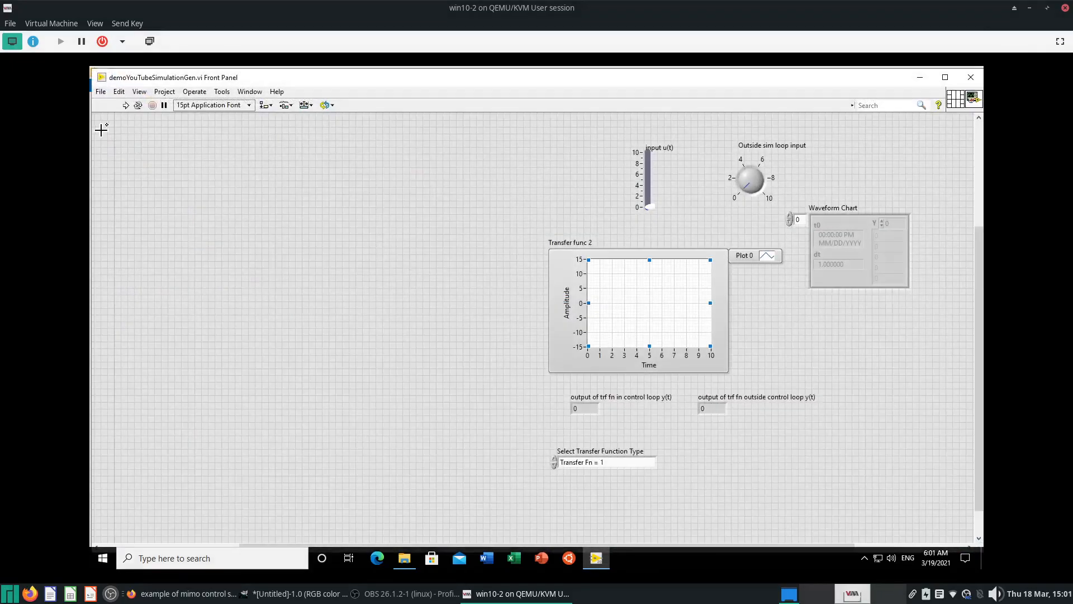
{"action": "key", "text": "ctrl+e"}
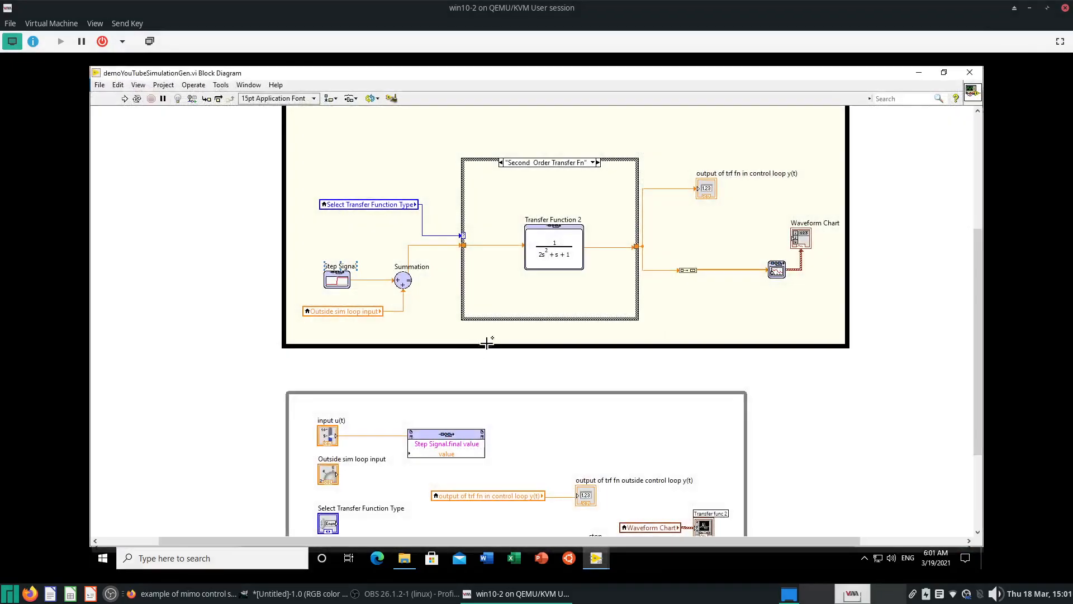
{"action": "left_click", "coordinate": [944, 72]}
{"action": "left_click", "coordinate": [551, 78]}
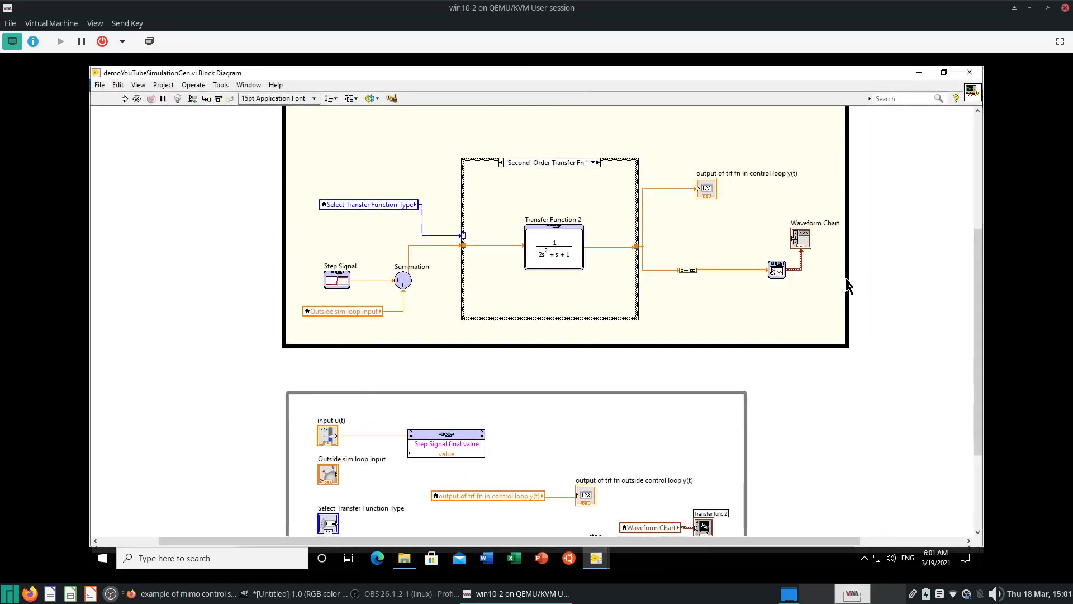
Review the case structure's Transfer Fn = 1, First Order with Delay and Second Order cases and the lower loop, then return to the front panel.
{"action": "scroll", "coordinate": [903, 309], "scroll_direction": "down", "scroll_amount": 4}
{"action": "scroll", "coordinate": [903, 309], "scroll_direction": "up", "scroll_amount": 5}
{"action": "left_click", "coordinate": [568, 183]}
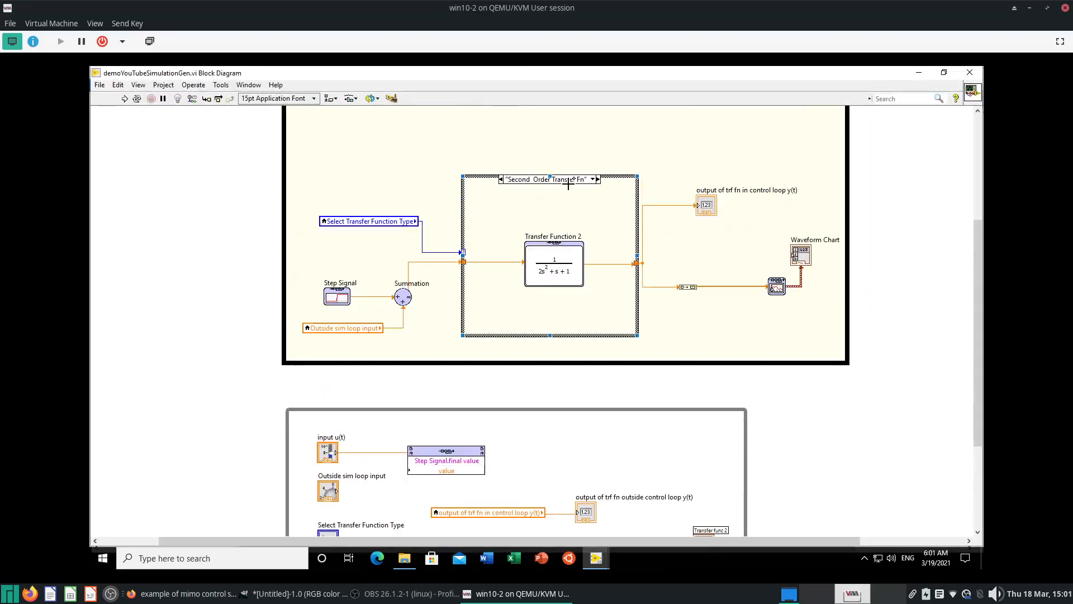
{"action": "left_click", "coordinate": [592, 179]}
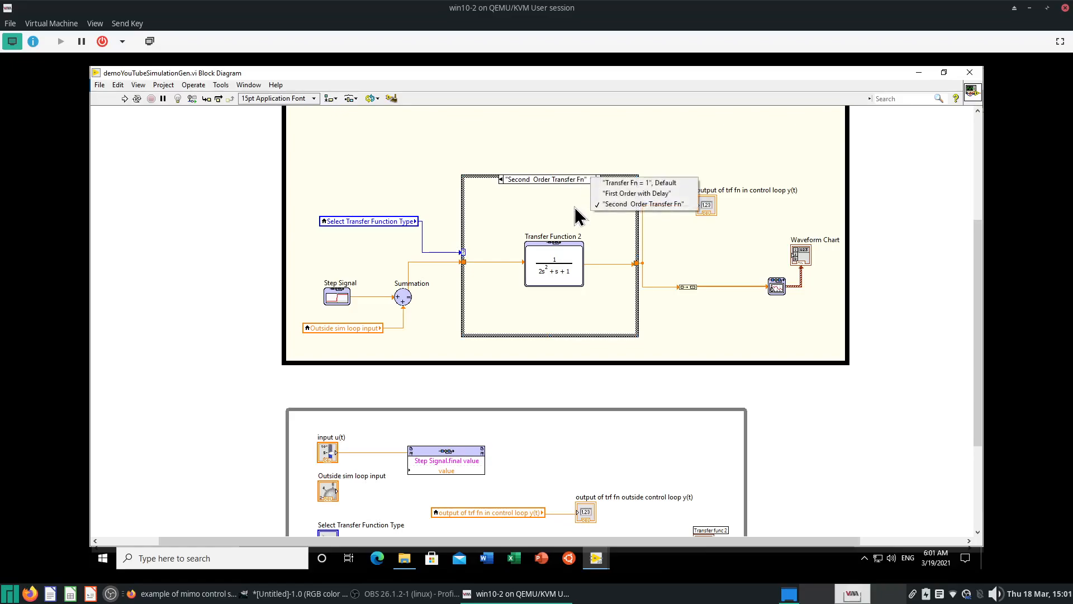
{"action": "left_click", "coordinate": [570, 210]}
{"action": "left_click", "coordinate": [597, 180]}
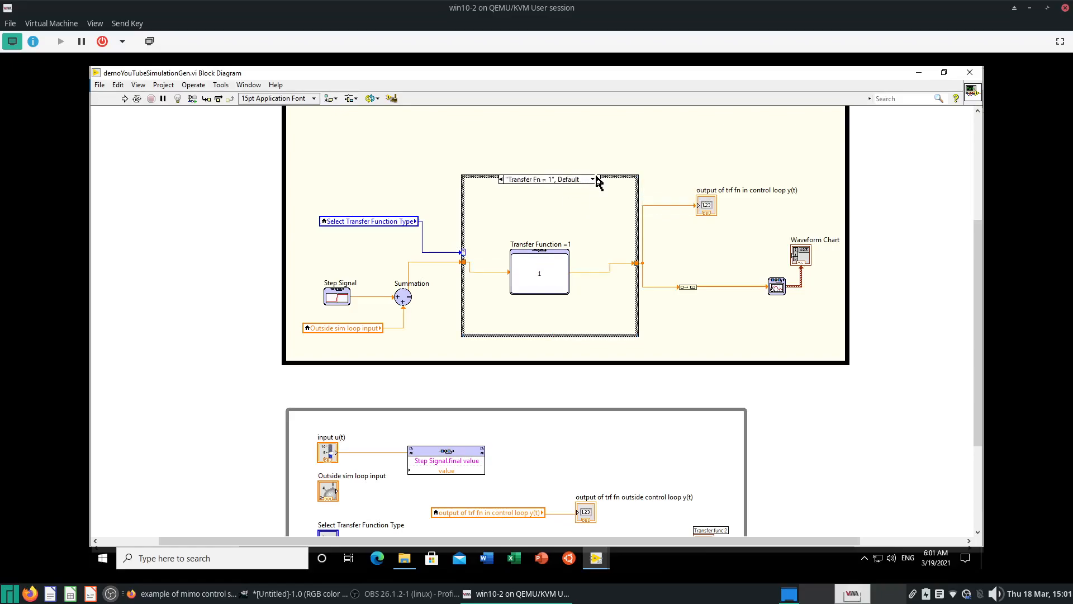
{"action": "left_click", "coordinate": [590, 180]}
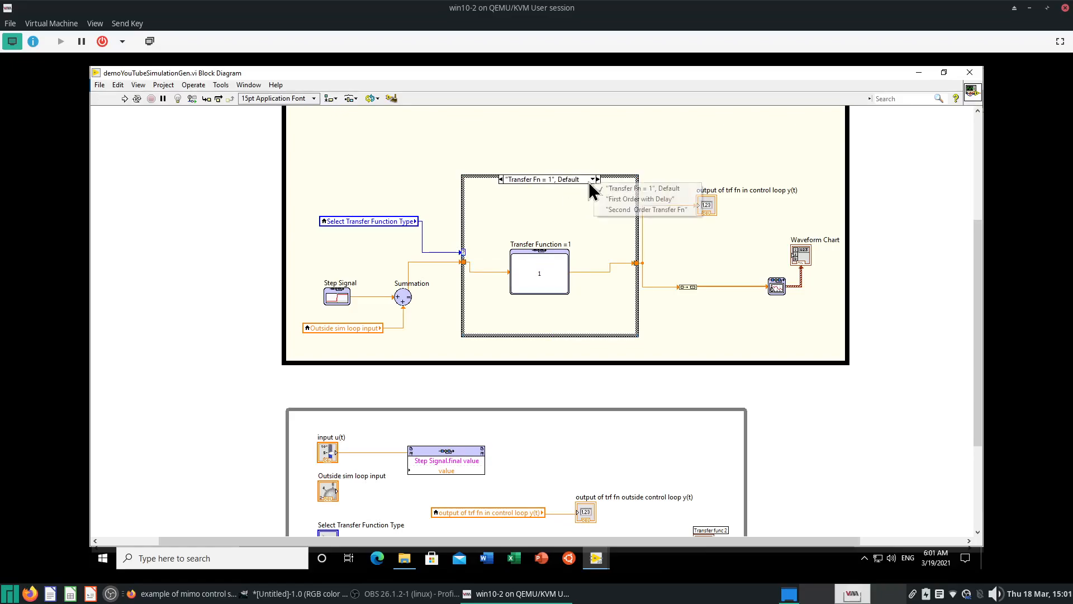
{"action": "left_click", "coordinate": [609, 199]}
{"action": "left_click", "coordinate": [593, 179]}
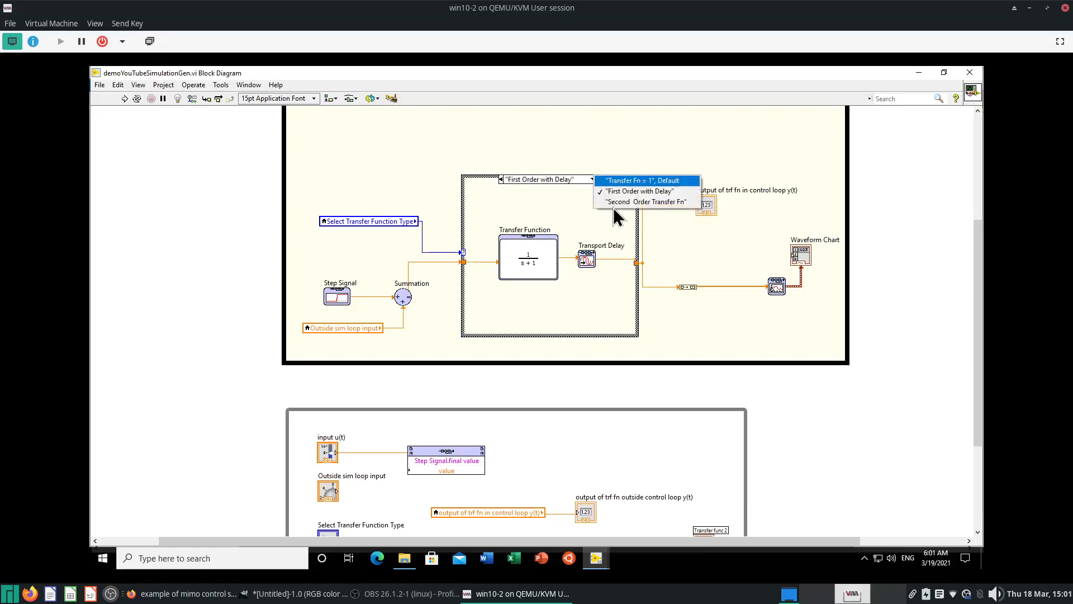
{"action": "left_click", "coordinate": [614, 202]}
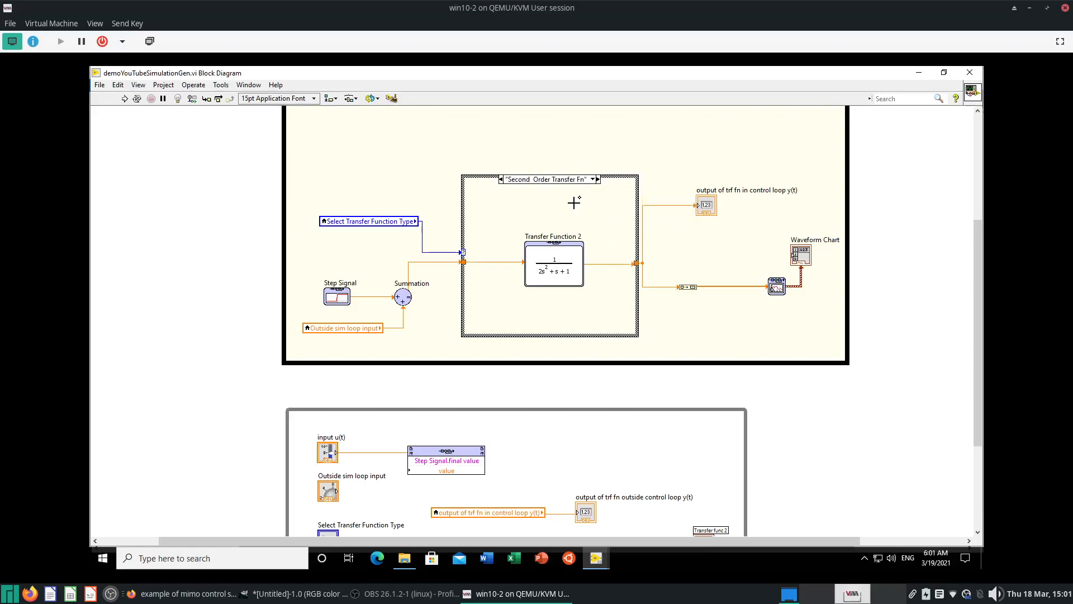
{"action": "scroll", "coordinate": [908, 324], "scroll_direction": "down", "scroll_amount": 3}
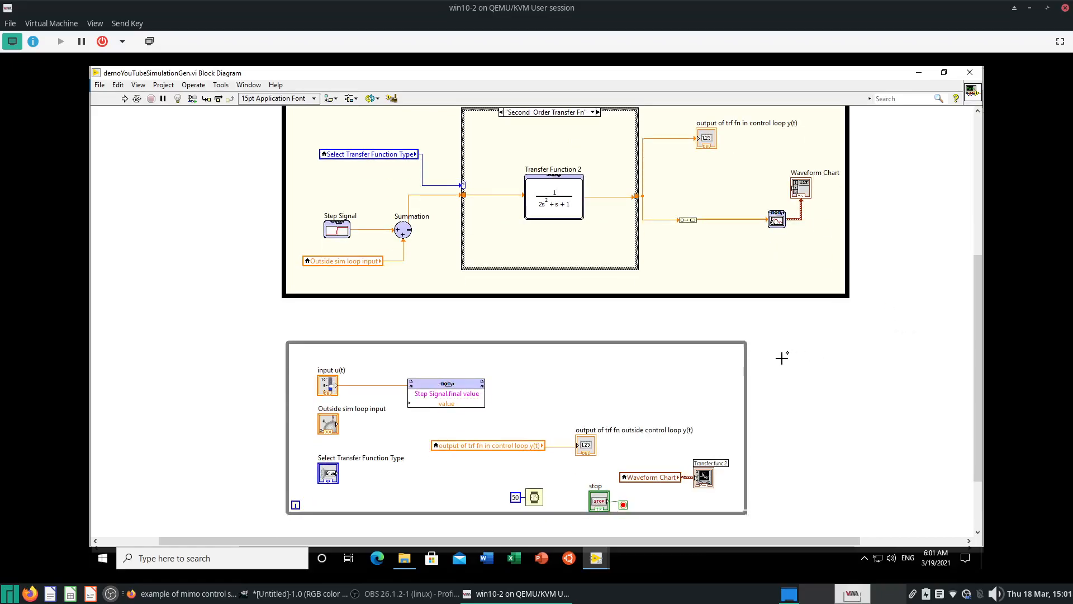
{"action": "scroll", "coordinate": [817, 364], "scroll_direction": "up", "scroll_amount": 3}
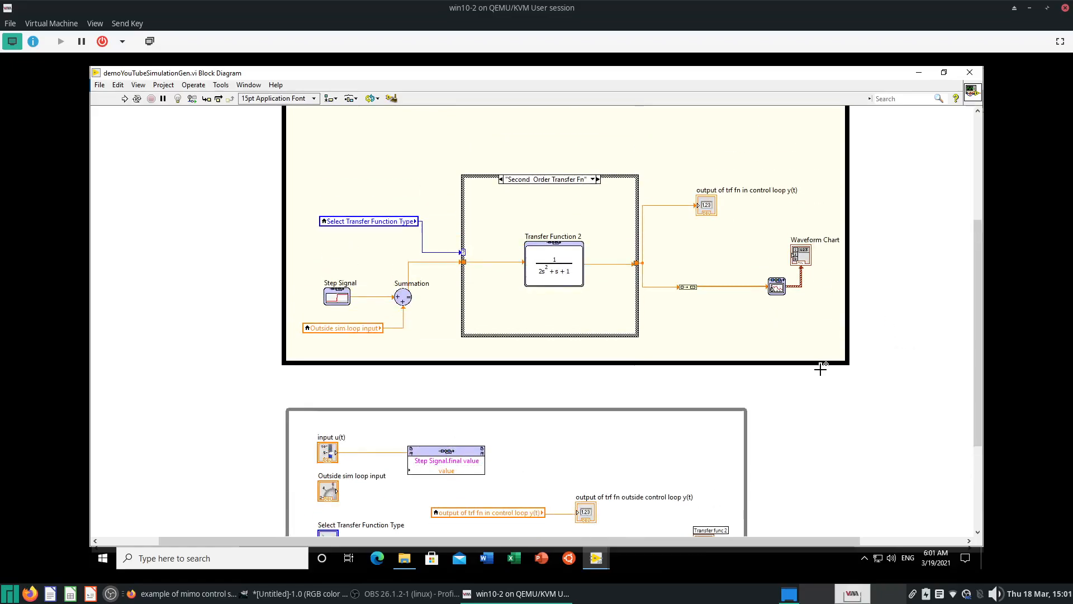
{"action": "key", "text": "ctrl+e"}
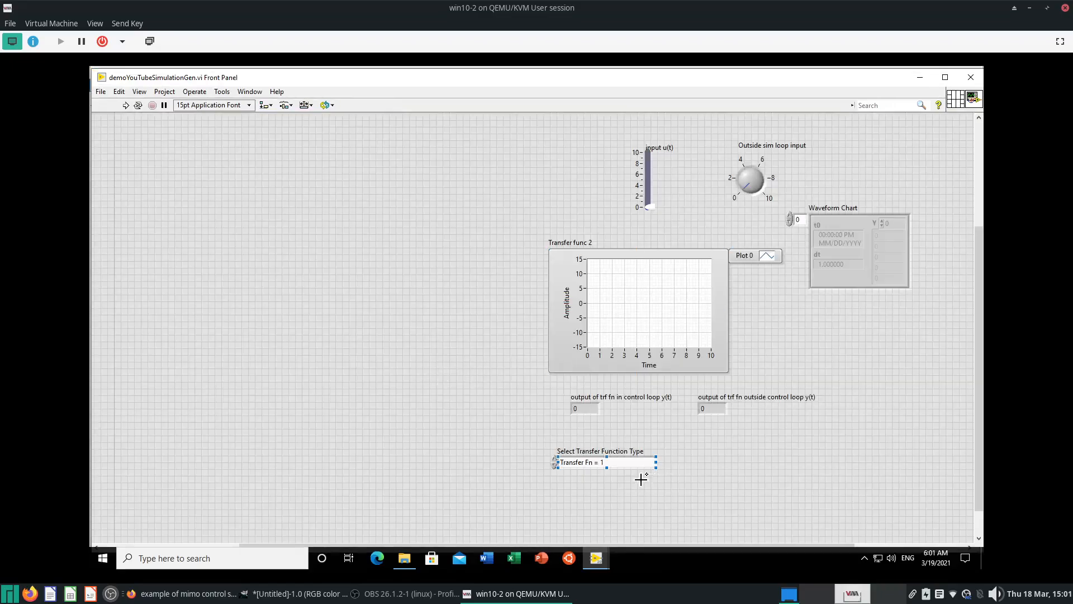
{"action": "right_click", "coordinate": [620, 465]}
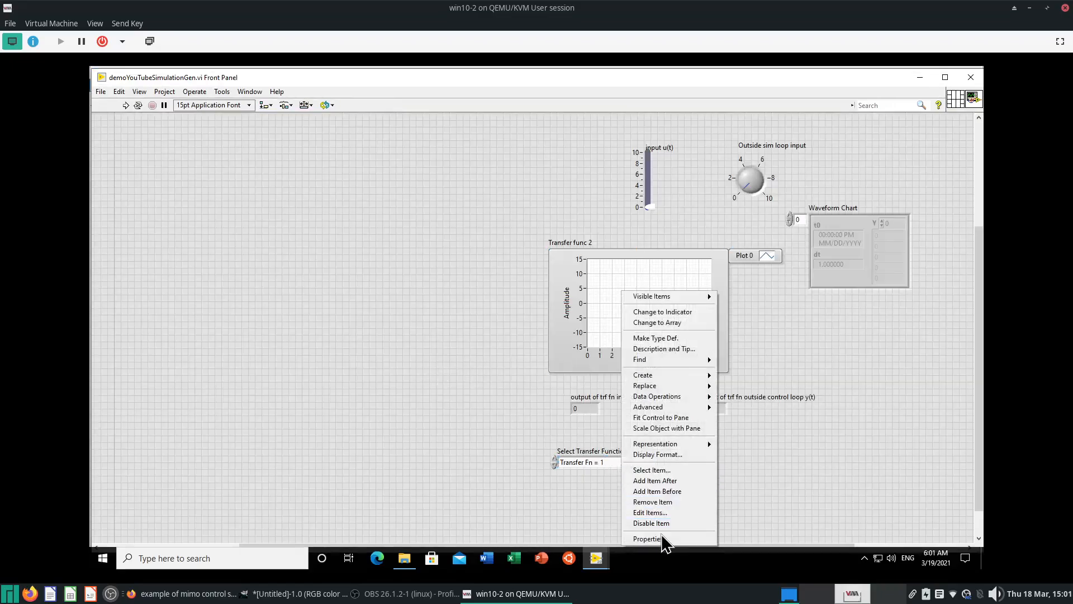
{"action": "left_click", "coordinate": [662, 537]}
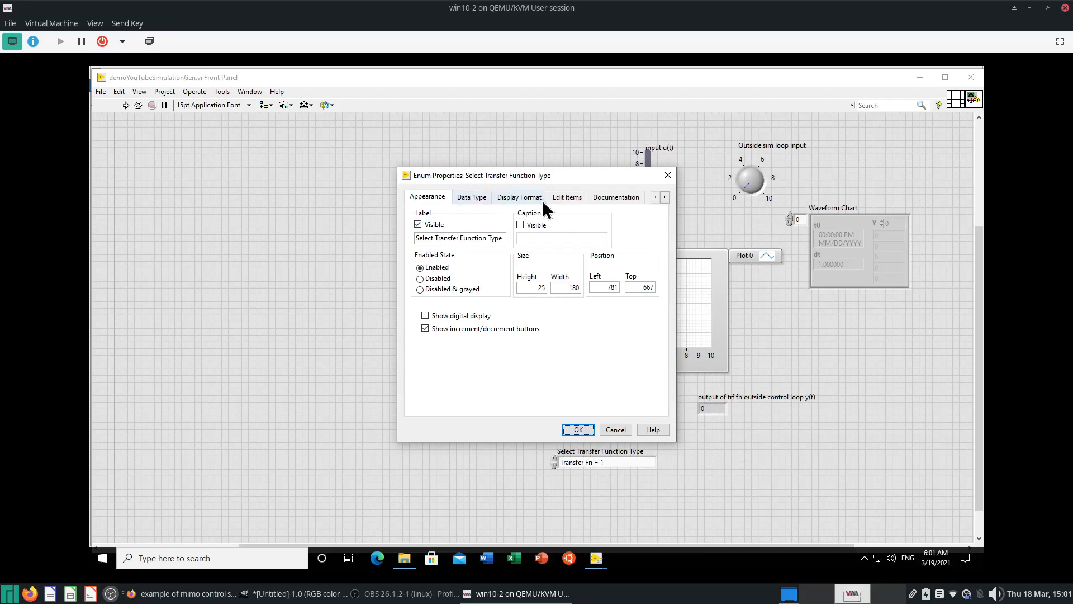
{"action": "left_click", "coordinate": [668, 174]}
Add the item "MISO Trf fn example" after Second Order Transfer Fn in the Select Transfer Function Type enum's properties.
{"action": "right_click", "coordinate": [628, 466]}
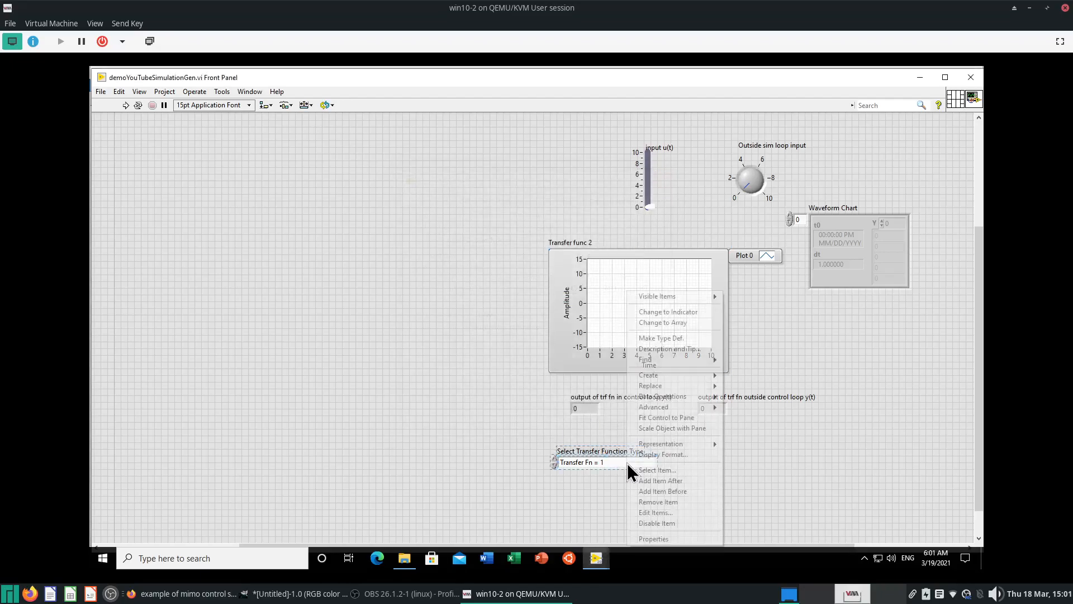
{"action": "left_click", "coordinate": [659, 538]}
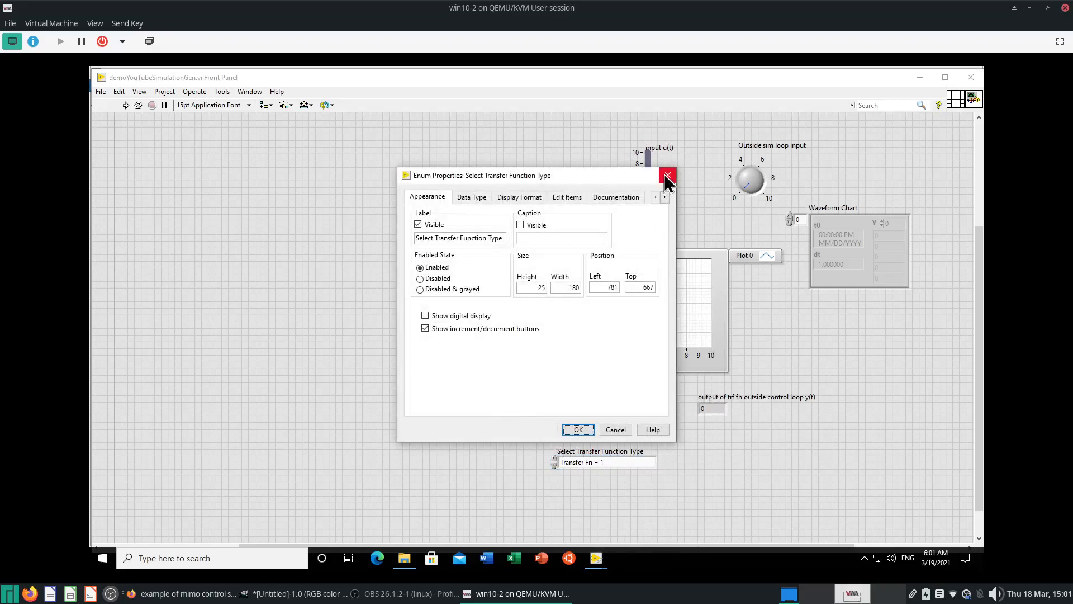
{"action": "left_click", "coordinate": [568, 197]}
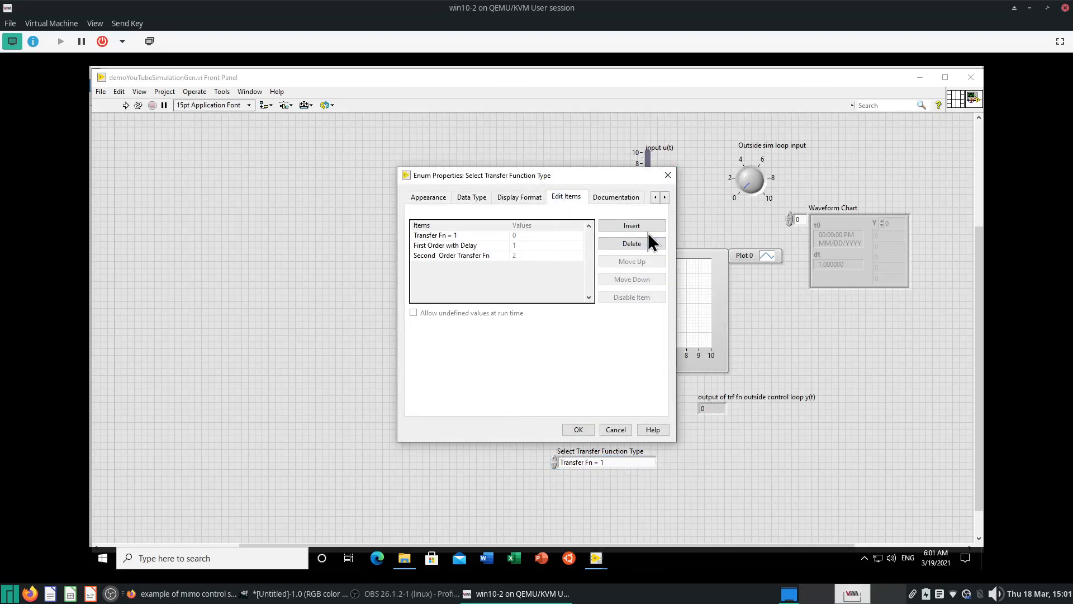
{"action": "left_click", "coordinate": [497, 255]}
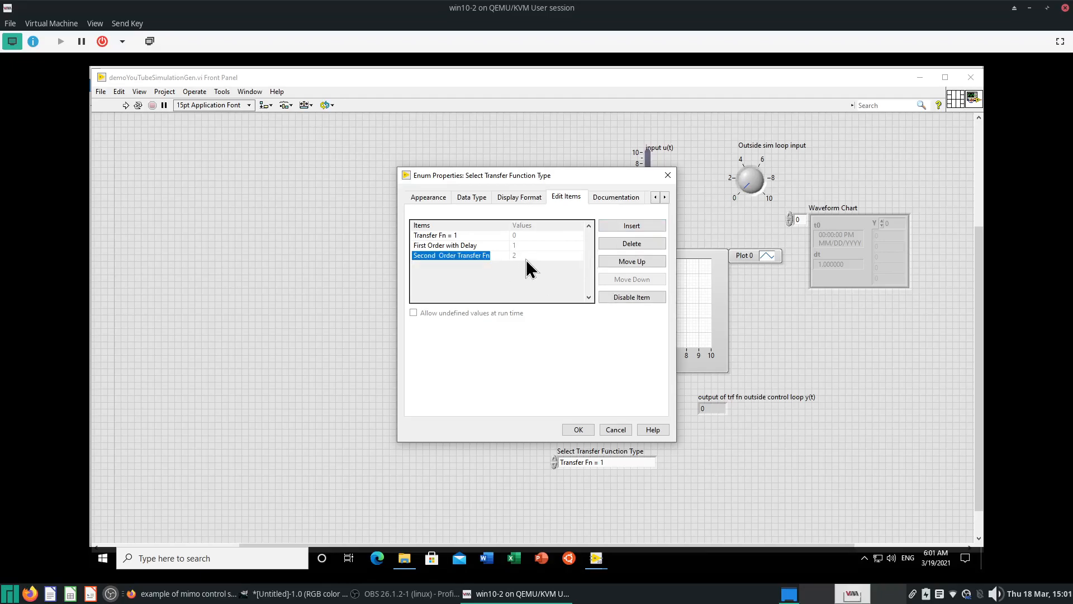
{"action": "key", "text": "Return"}
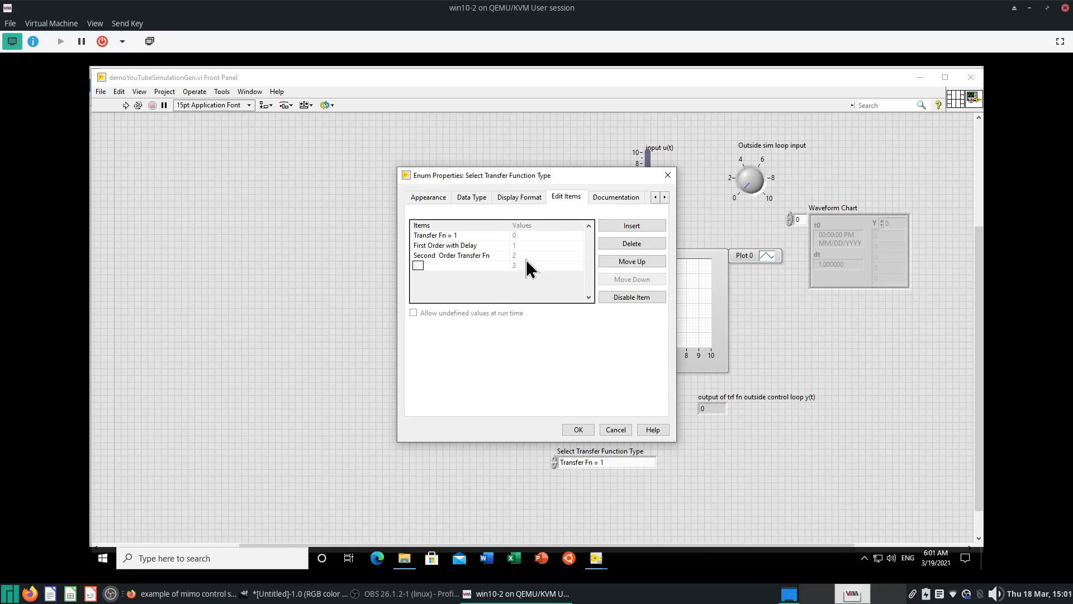
{"action": "type", "text": "MISO"}
{"action": "type", "text": "Trf fn examples"}
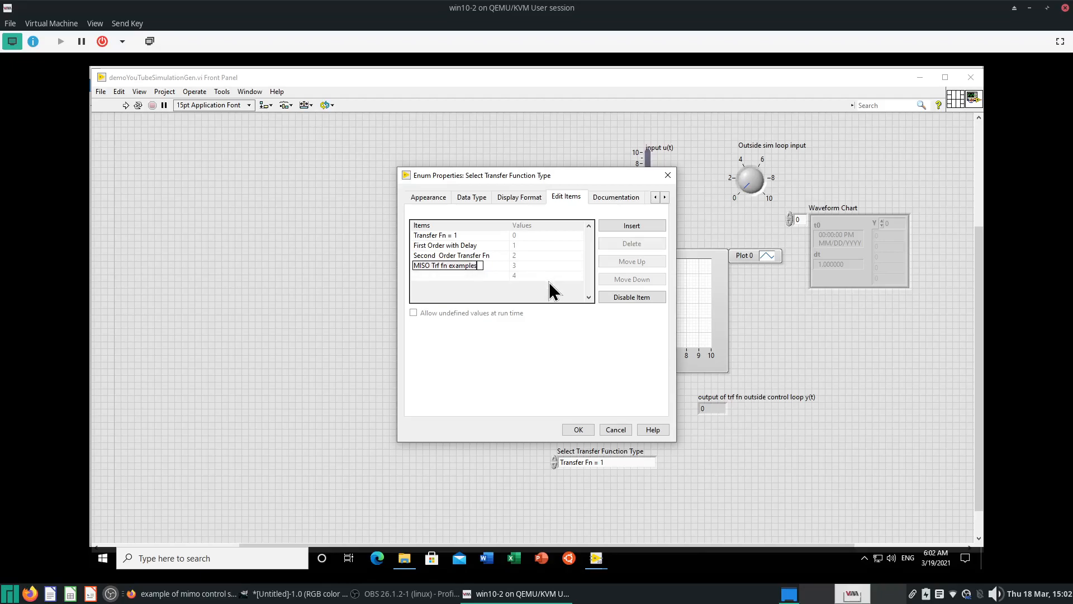
{"action": "key", "text": "BackSpace"}
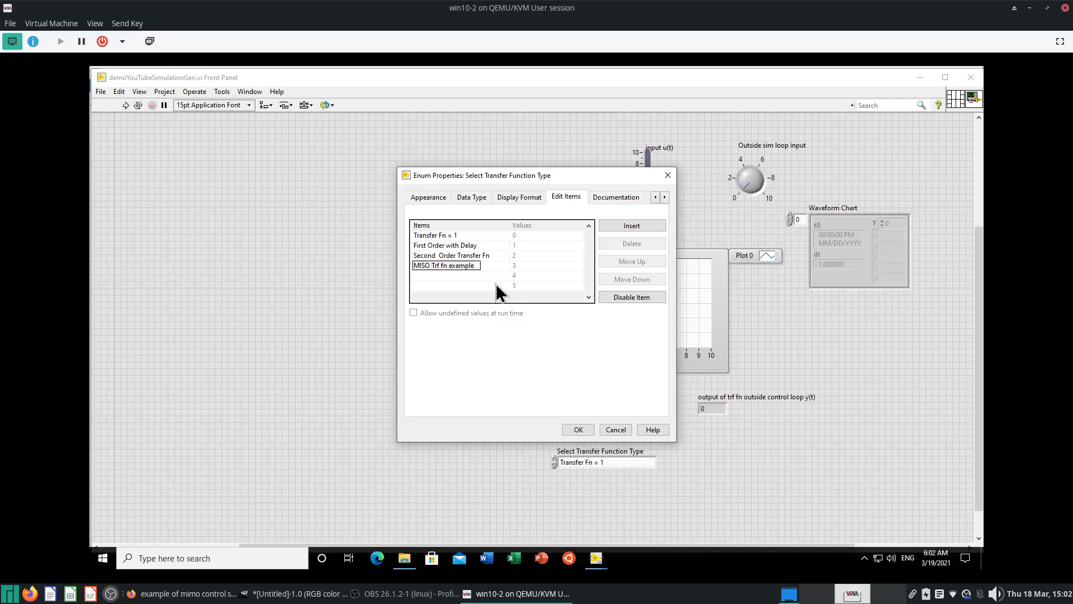
Remove the blank items after "MISO Trf fn example", apply the enum properties and save the VI.
{"action": "left_click", "coordinate": [495, 284]}
{"action": "key", "text": "Delete"}
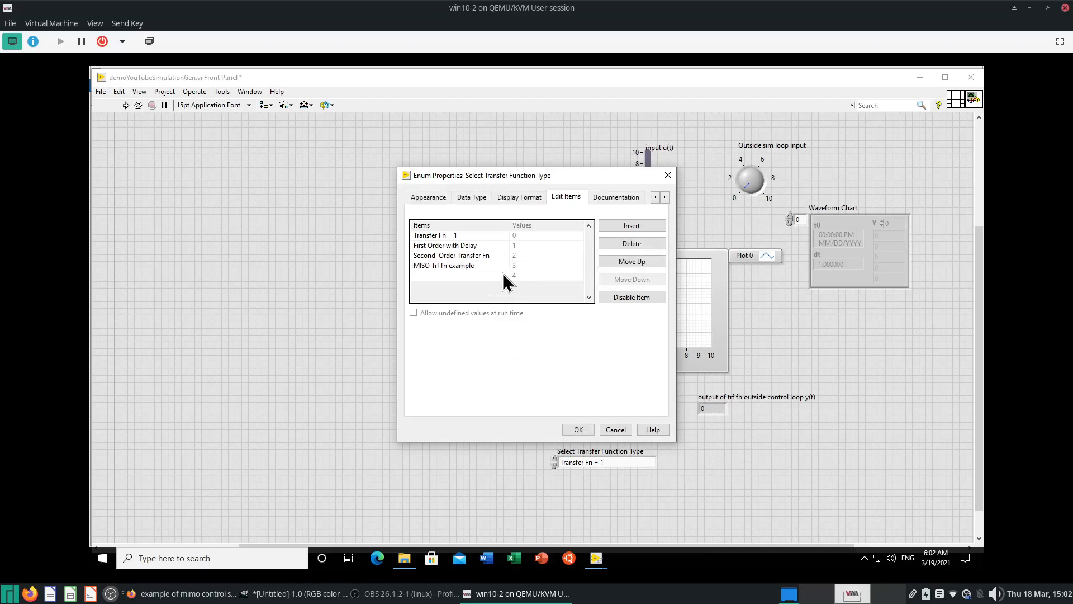
{"action": "key", "text": "Delete"}
{"action": "left_click", "coordinate": [576, 431]}
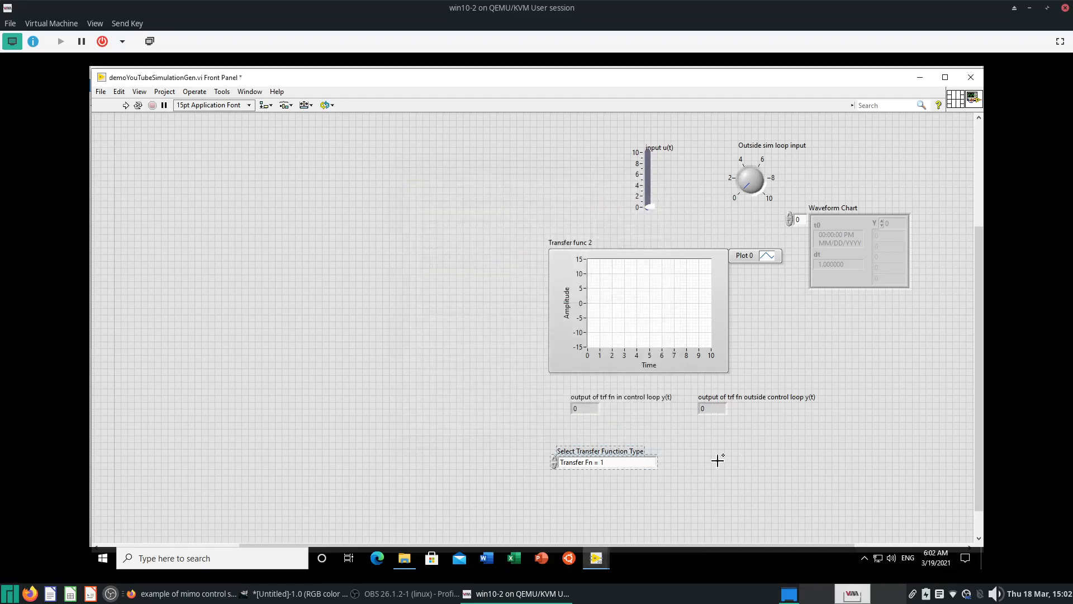
{"action": "key", "text": "ctrl+s"}
Add the missing enum case to the block diagram's case structure and display the "MISO Trf fn example" case.
{"action": "key", "text": "ctrl+e"}
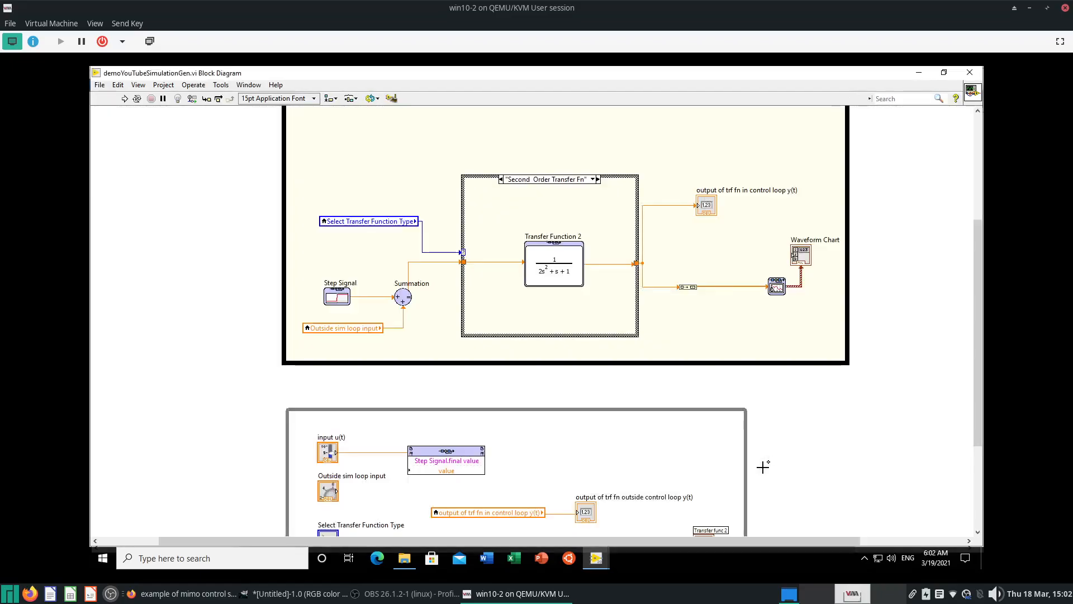
{"action": "left_click", "coordinate": [593, 179]}
{"action": "left_click", "coordinate": [568, 211]}
{"action": "scroll", "coordinate": [645, 416], "scroll_direction": "down", "scroll_amount": 2}
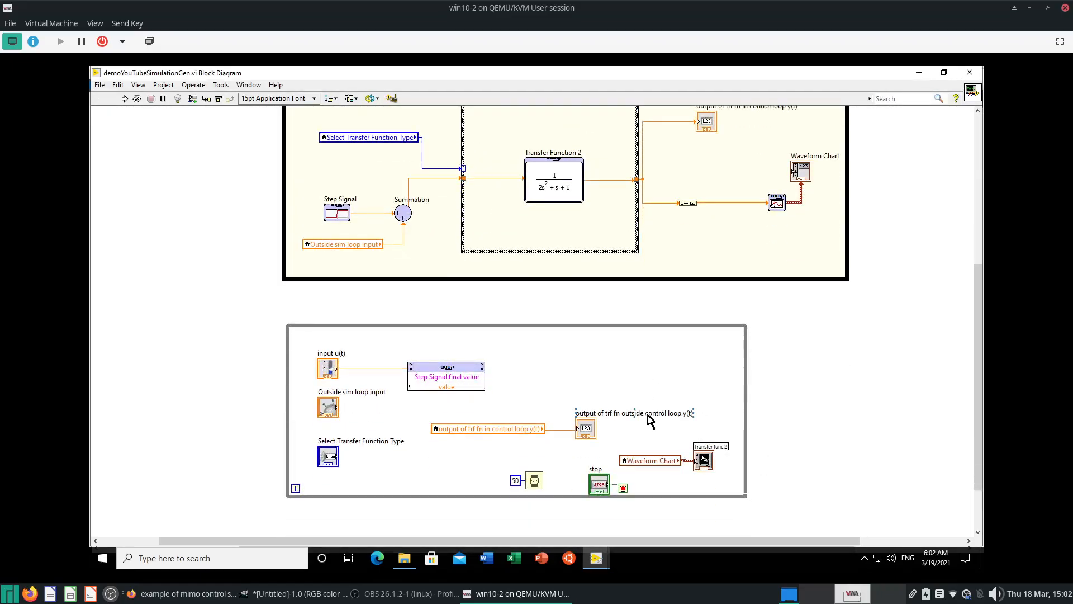
{"action": "scroll", "coordinate": [648, 417], "scroll_direction": "up", "scroll_amount": 2}
{"action": "left_click", "coordinate": [581, 180]}
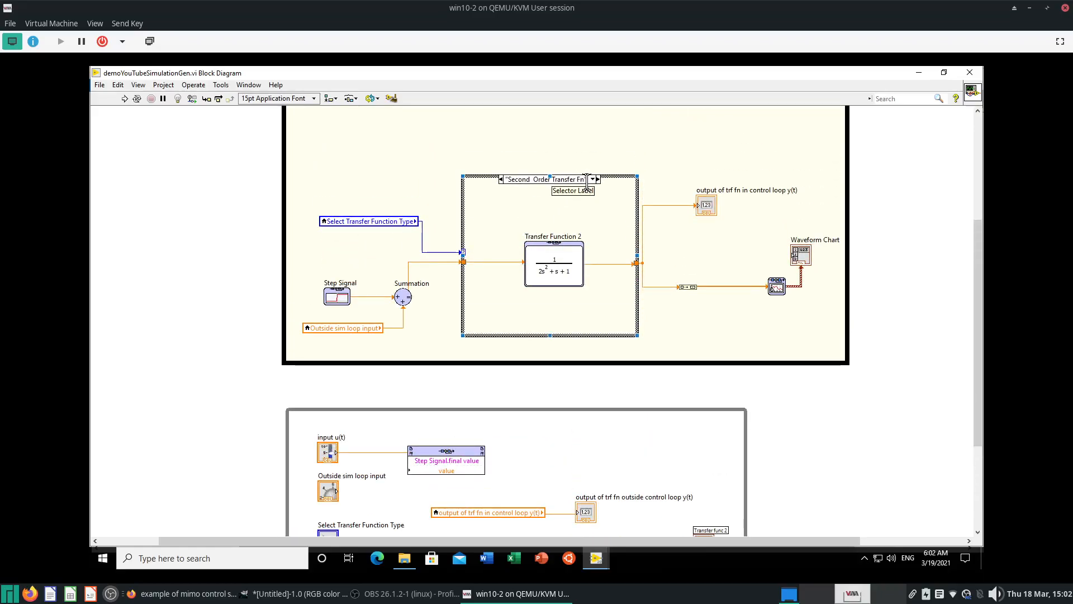
{"action": "right_click", "coordinate": [584, 180]}
{"action": "left_click", "coordinate": [648, 351]}
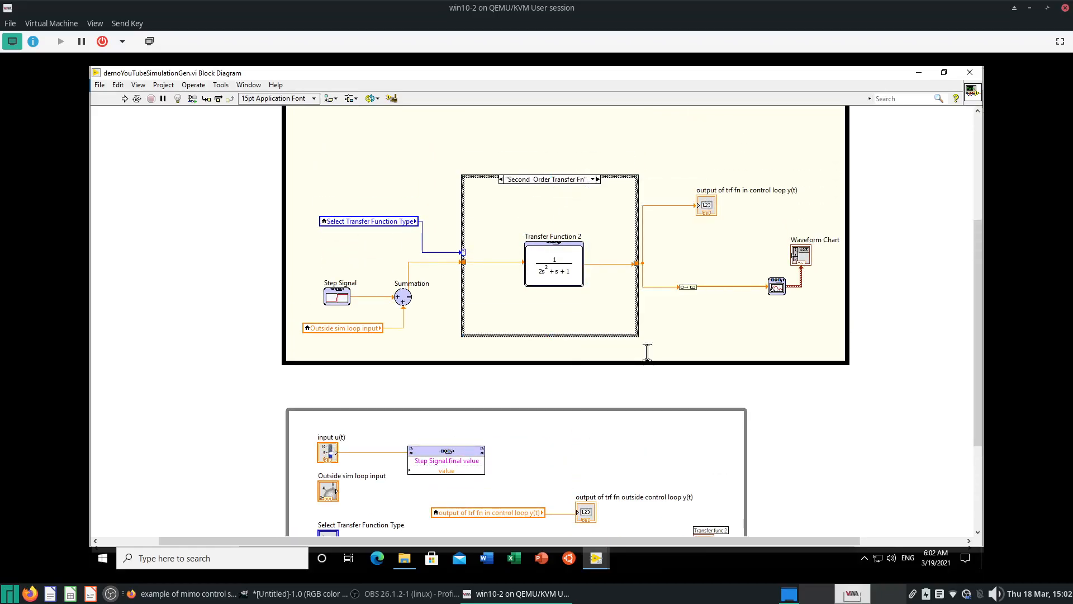
{"action": "left_click", "coordinate": [593, 180]}
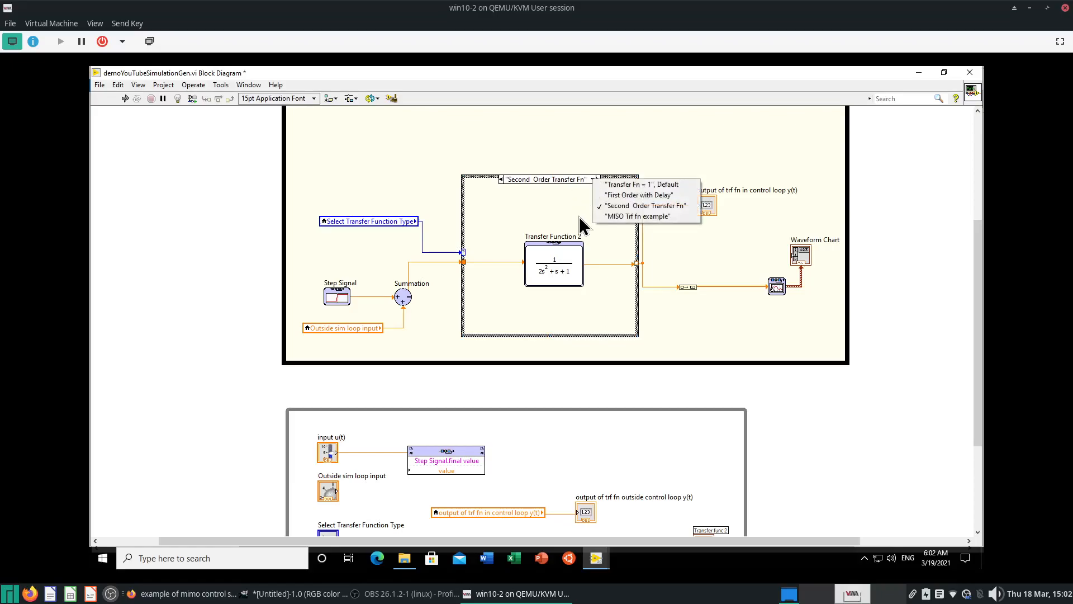
{"action": "left_click", "coordinate": [624, 215]}
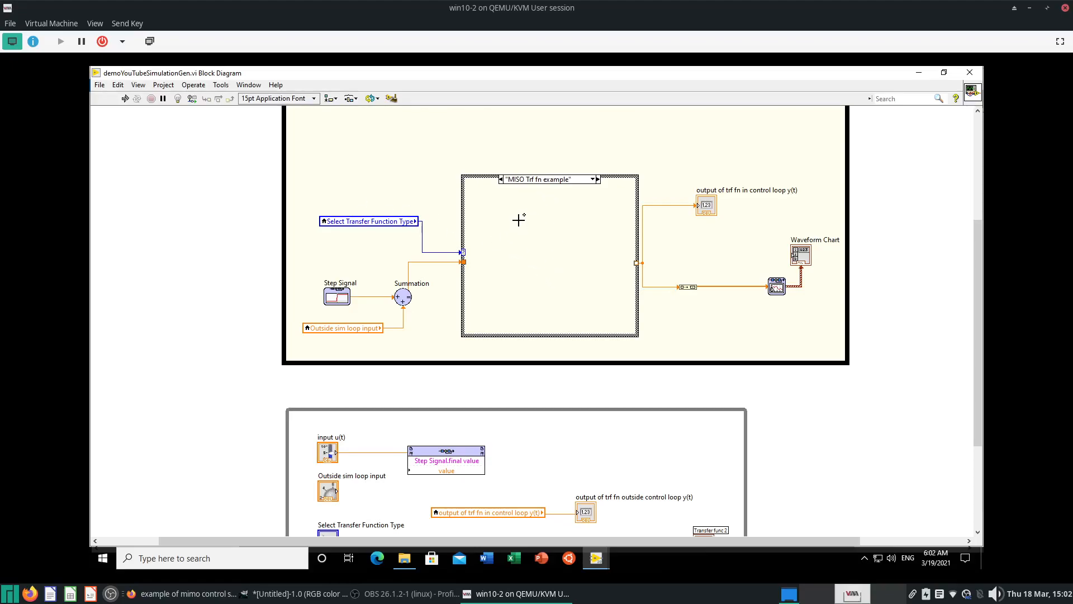
Place a continuous-linear-systems Transfer Function block from the Simulation functions inside the "MISO Trf fn example" case.
{"action": "right_click", "coordinate": [545, 218]}
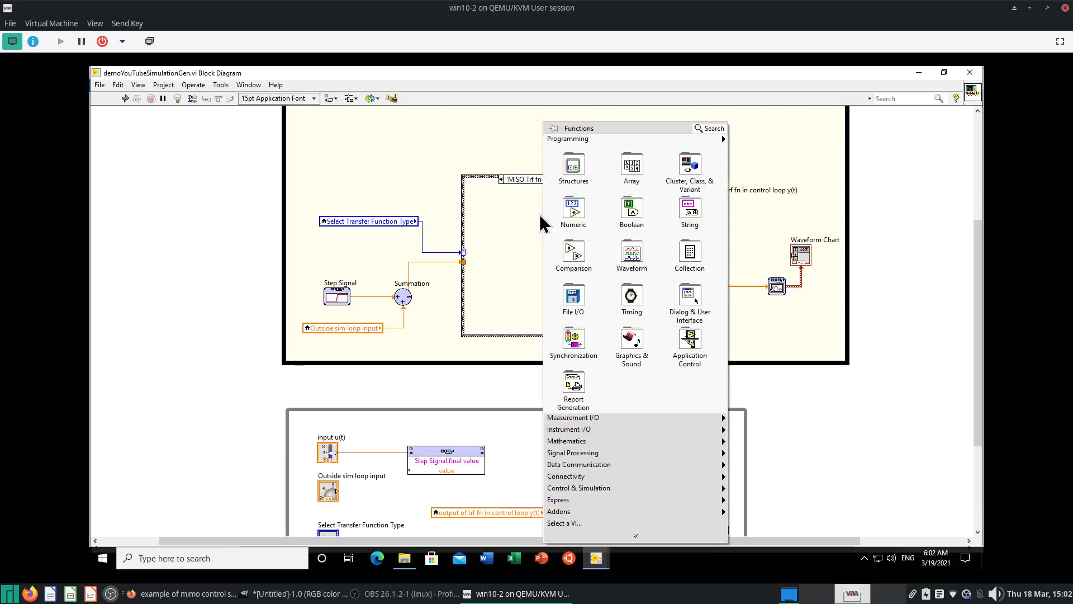
{"action": "mouse_move", "coordinate": [706, 488]}
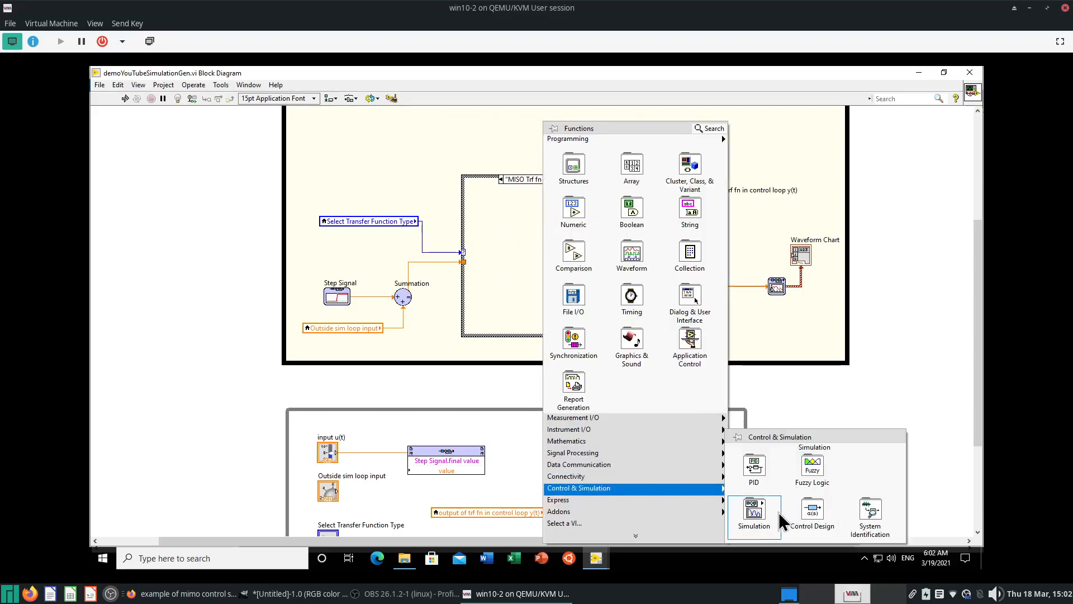
{"action": "mouse_move", "coordinate": [756, 511]}
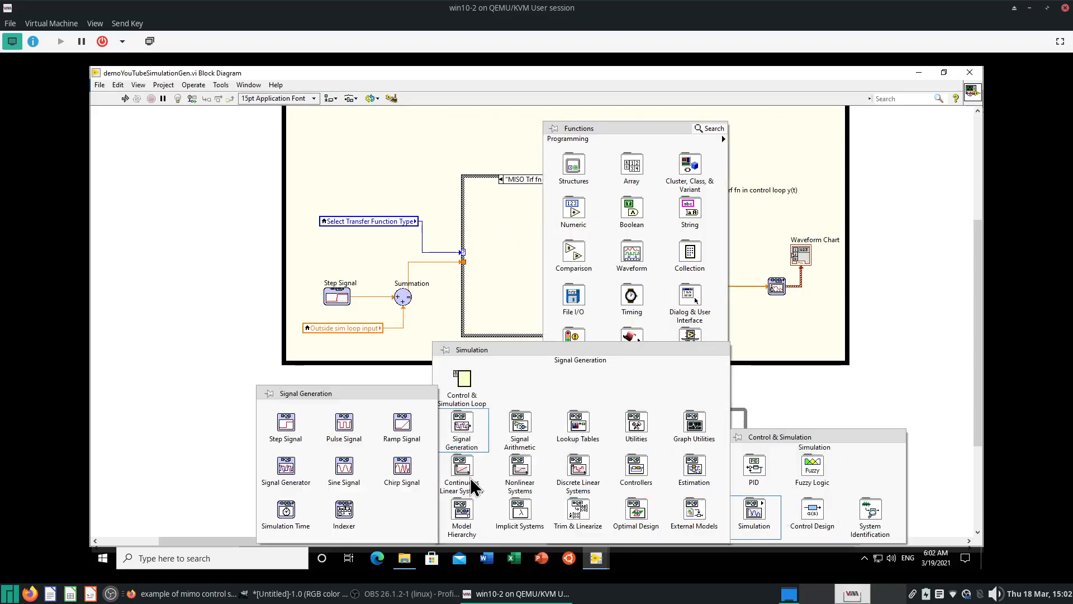
{"action": "mouse_move", "coordinate": [474, 489]}
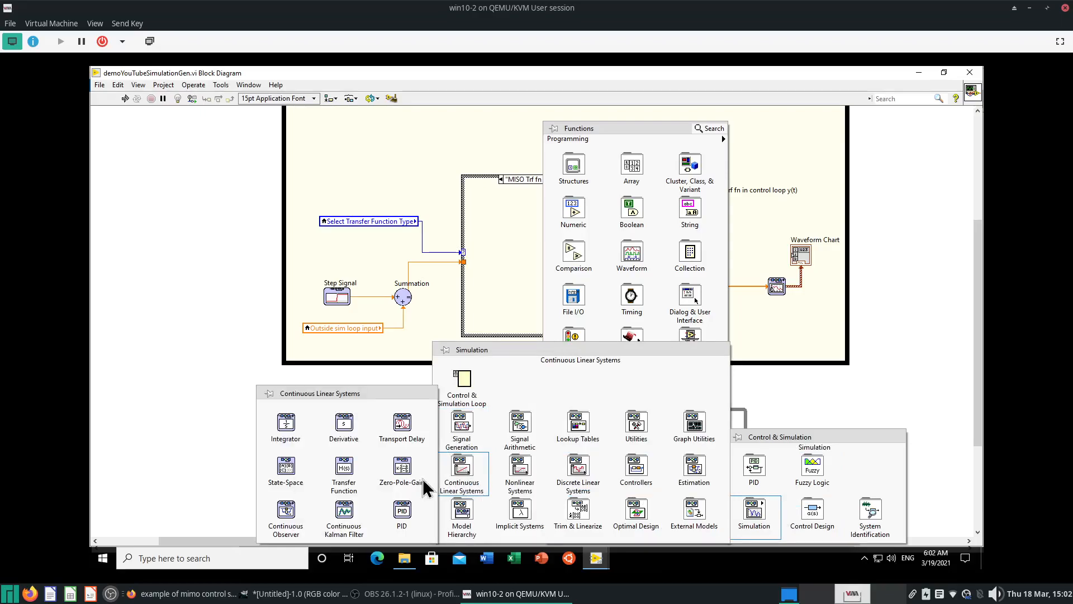
{"action": "left_click", "coordinate": [347, 485]}
{"action": "left_click", "coordinate": [540, 271]}
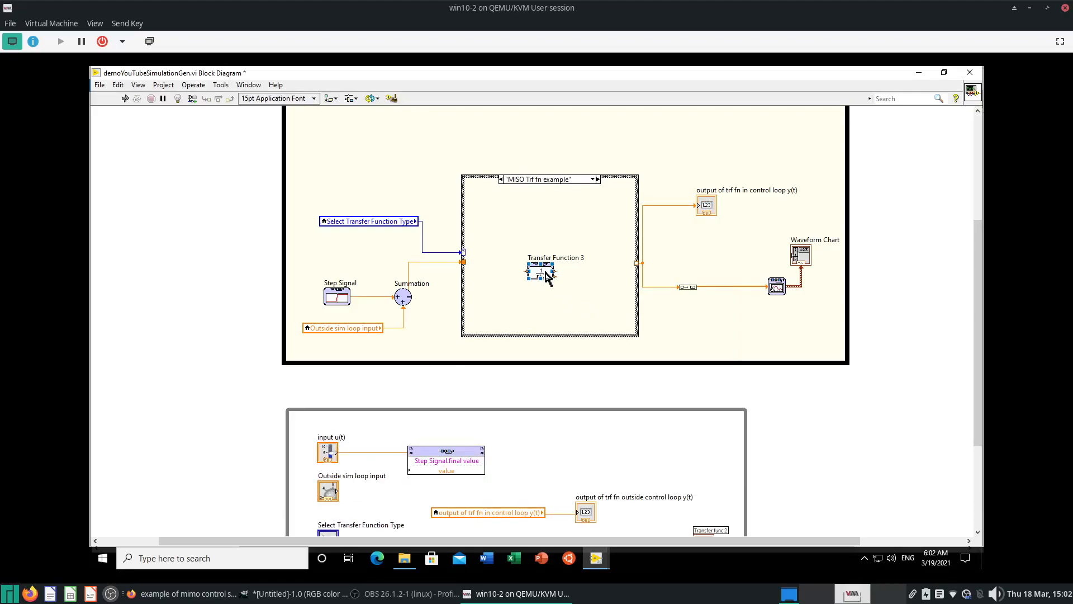
Rename the new transfer function block's label as "MISO Transfer Fn".
{"action": "double_click", "coordinate": [555, 257]}
{"action": "triple_click", "coordinate": [555, 257]}
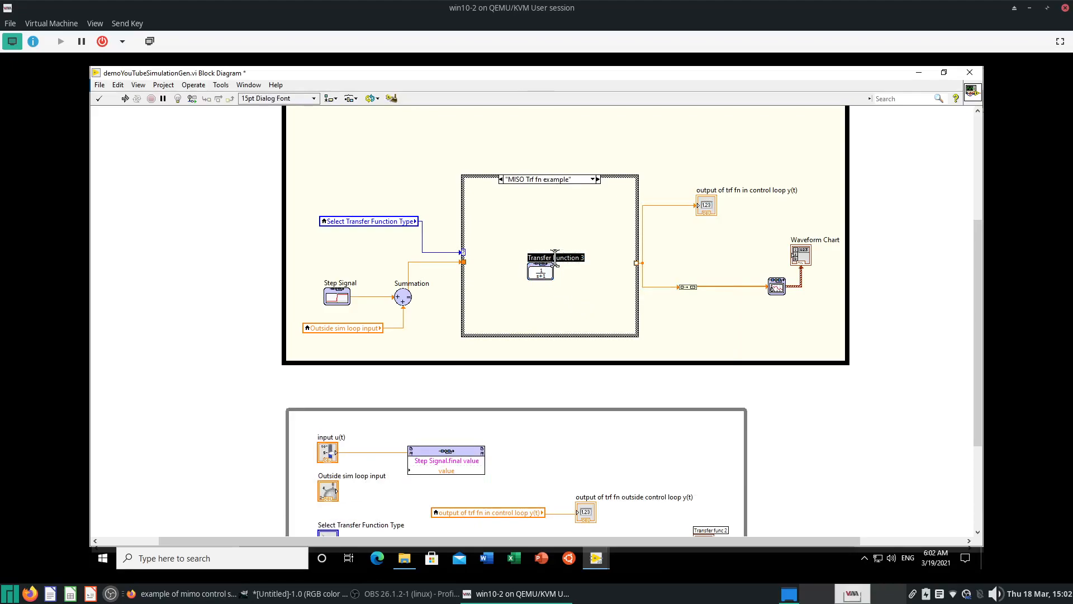
{"action": "type", "text": "MISO Transfer Fn"}
{"action": "left_click", "coordinate": [541, 205]}
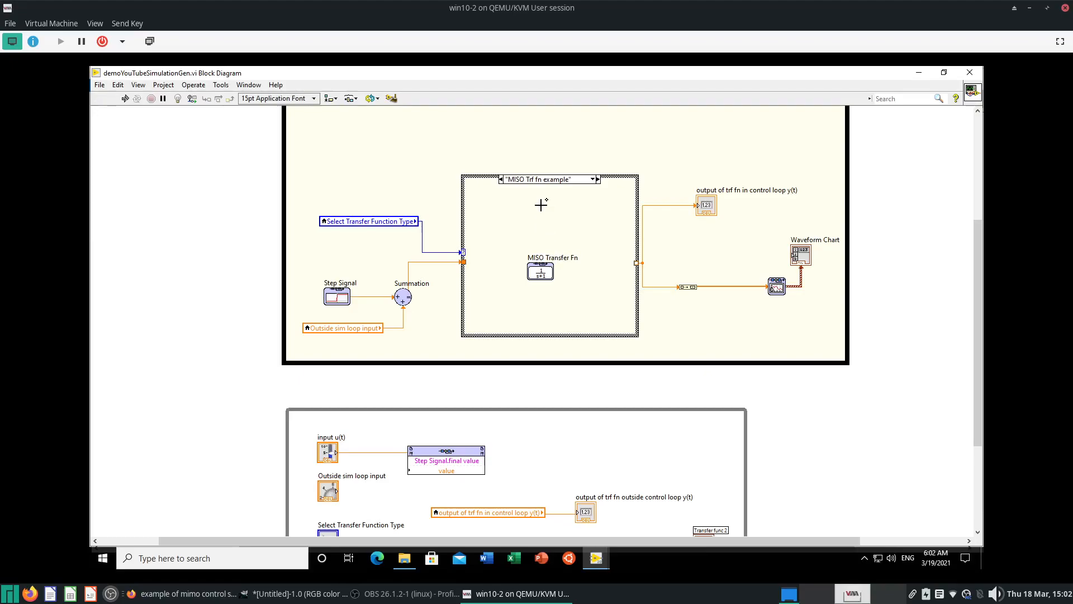
Move the MISO Transfer Fn block to about the middle of the case structure.
{"action": "scroll", "coordinate": [565, 249], "scroll_direction": "up", "scroll_amount": 3}
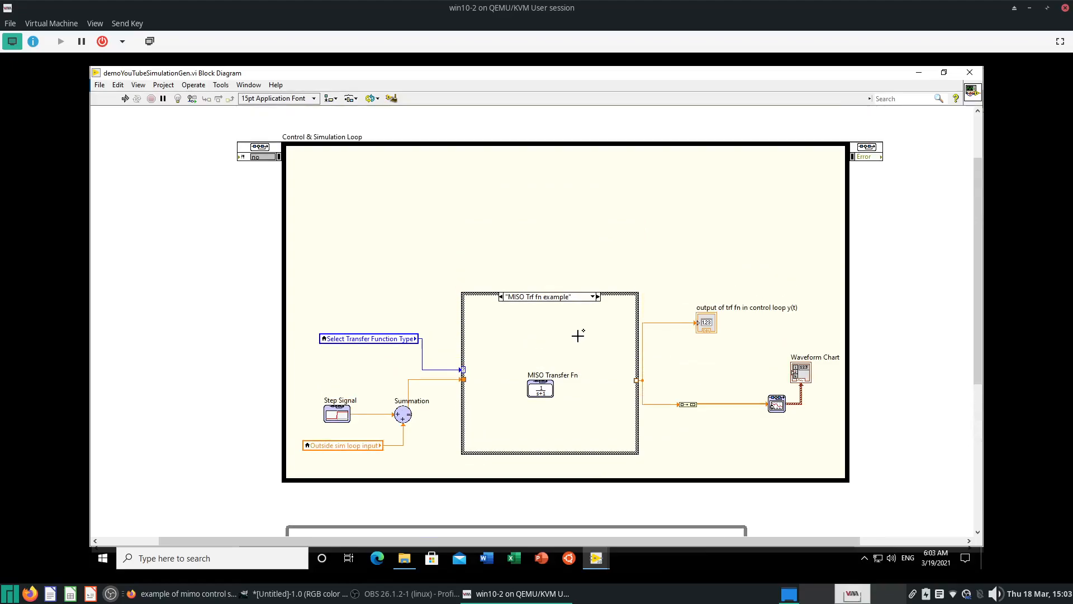
{"action": "left_click_drag", "start_coordinate": [540, 391], "coordinate": [551, 379]}
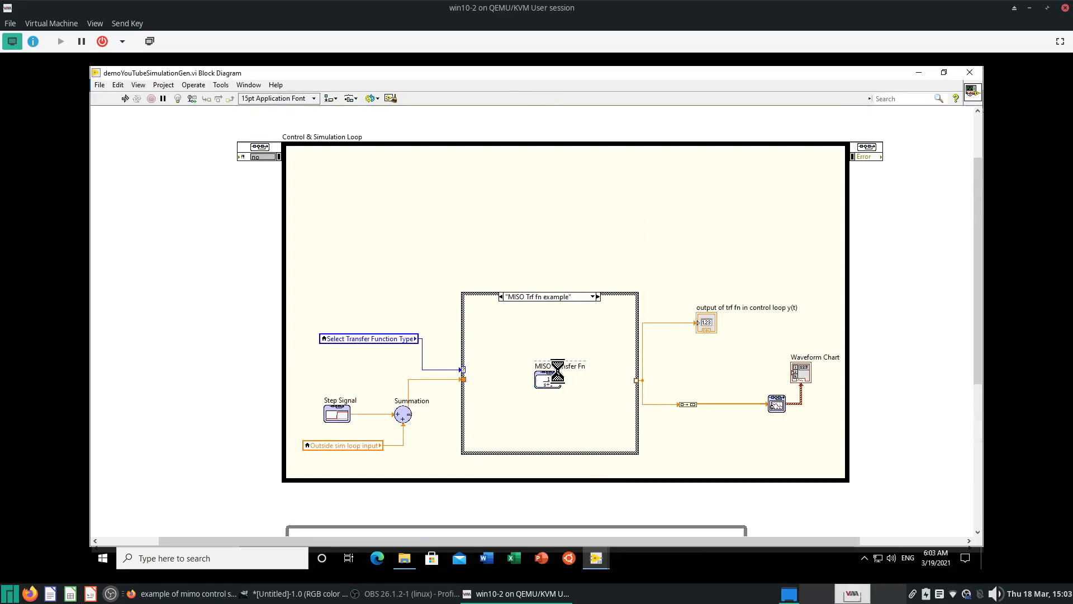
{"action": "left_click", "coordinate": [556, 430]}
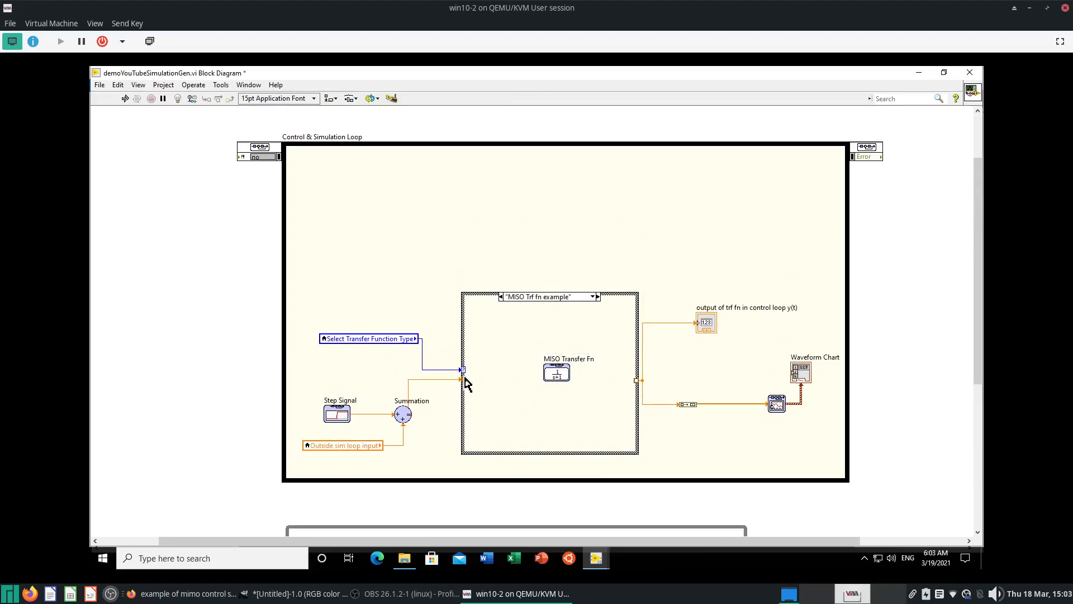
{"action": "left_click", "coordinate": [550, 380]}
{"action": "left_click", "coordinate": [550, 388]}
{"action": "scroll", "coordinate": [547, 401], "scroll_direction": "down", "scroll_amount": 3}
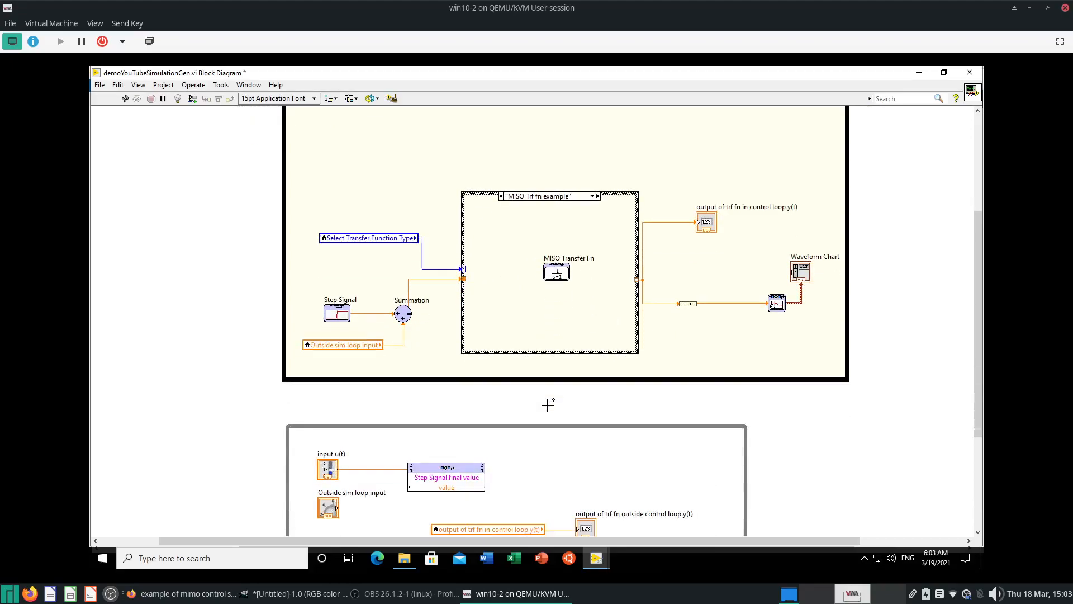
{"action": "left_click", "coordinate": [412, 300]}
Examine the MISO Transfer Fn block's configuration, including its polymorphic instance setting, and close it without changes.
{"action": "double_click", "coordinate": [555, 272]}
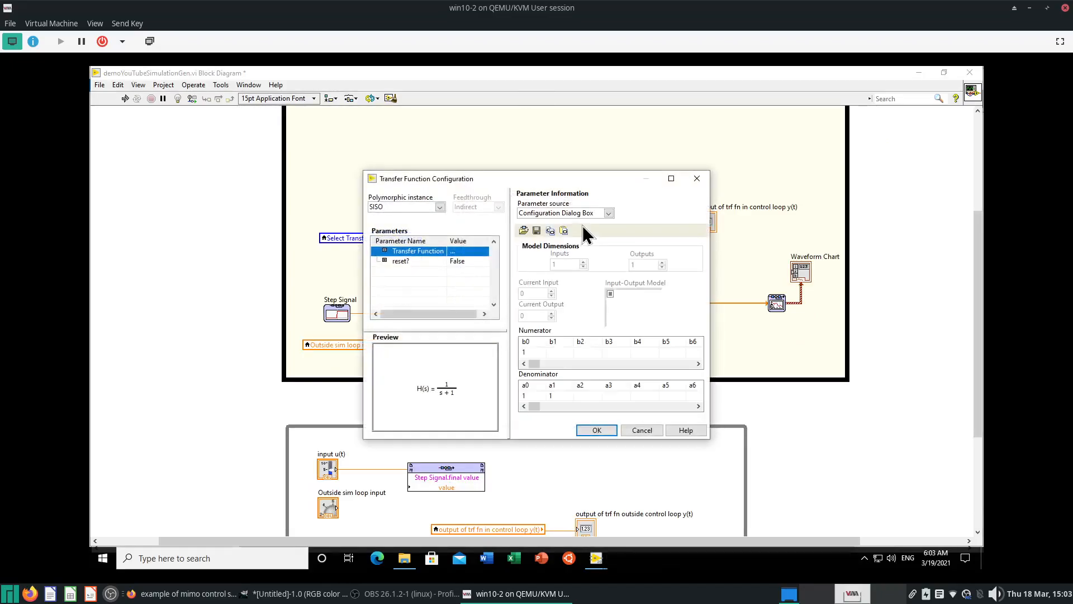
{"action": "left_click", "coordinate": [697, 179]}
{"action": "left_click", "coordinate": [556, 273]}
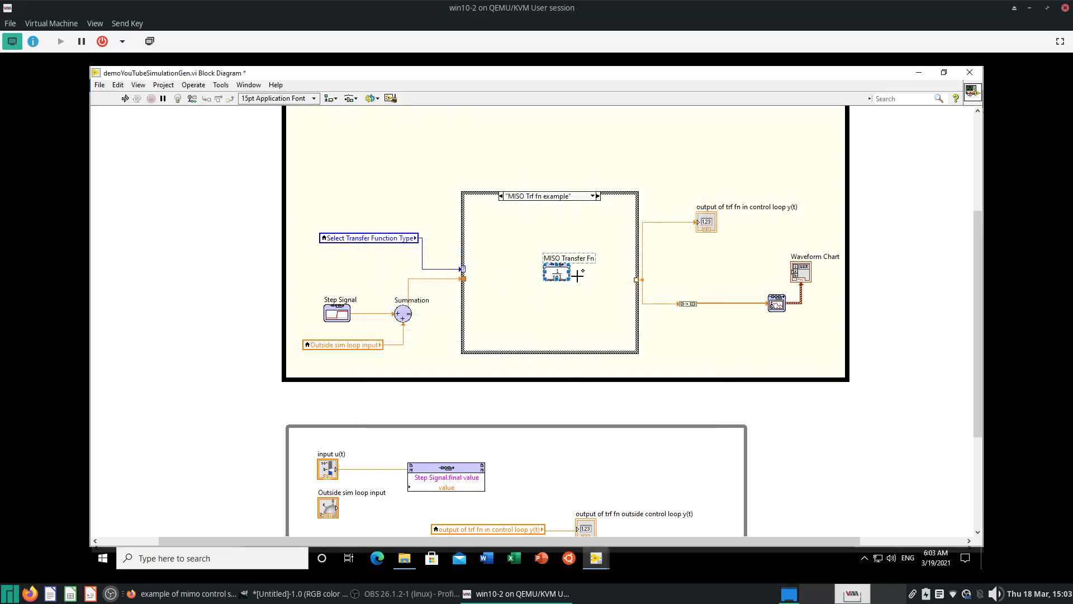
{"action": "left_click", "coordinate": [594, 317]}
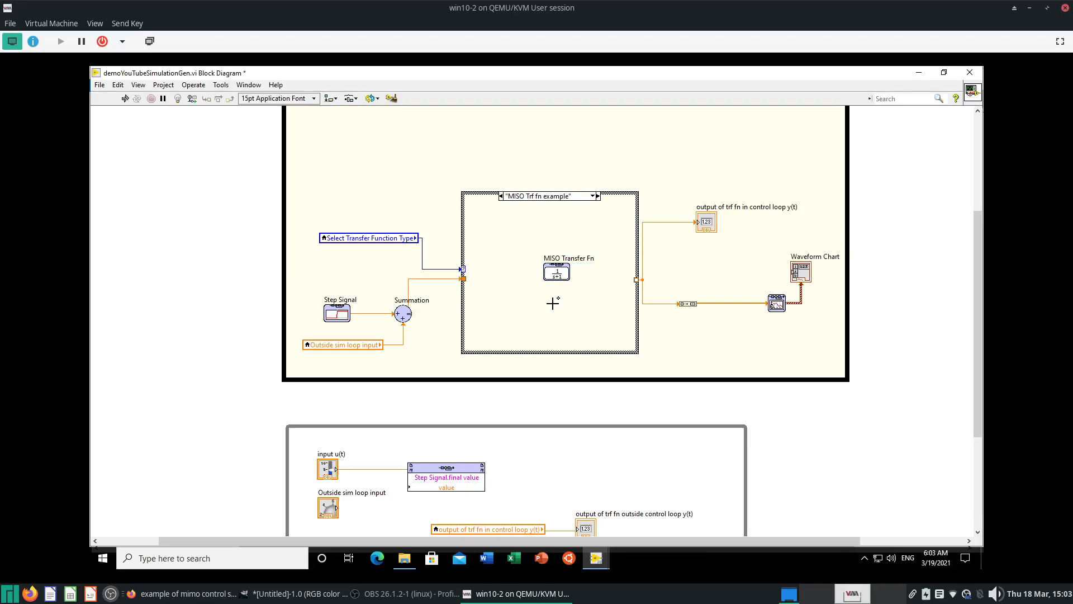
{"action": "double_click", "coordinate": [556, 272]}
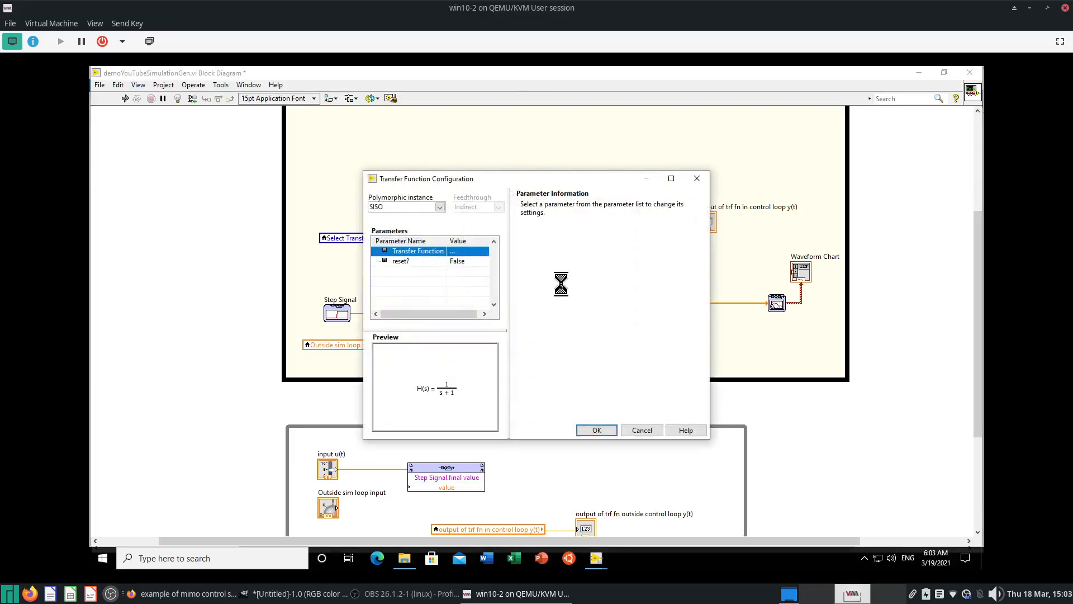
{"action": "left_click", "coordinate": [706, 182]}
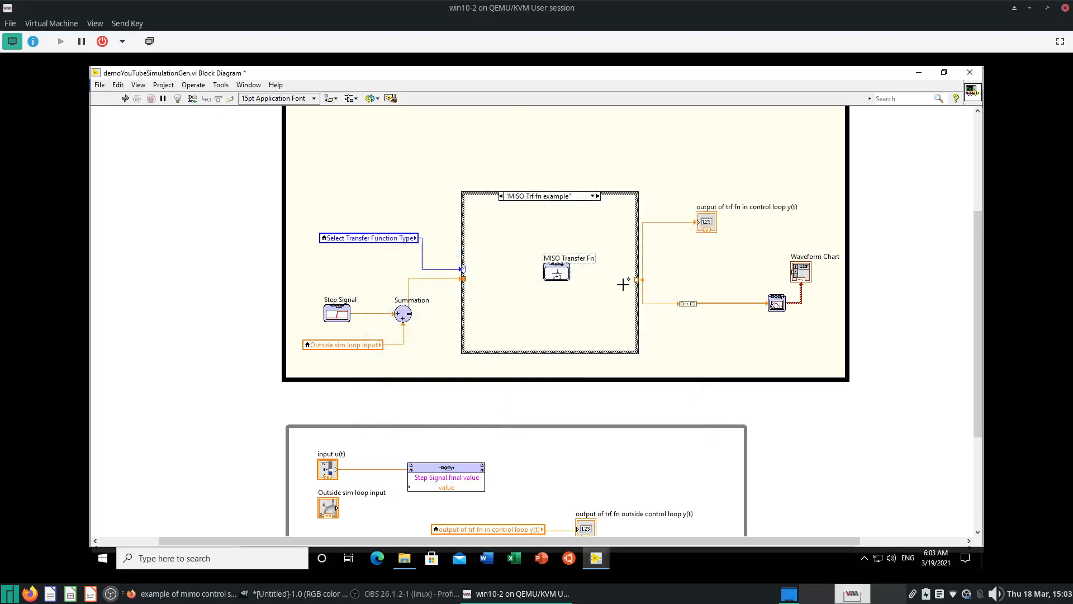
{"action": "double_click", "coordinate": [561, 272]}
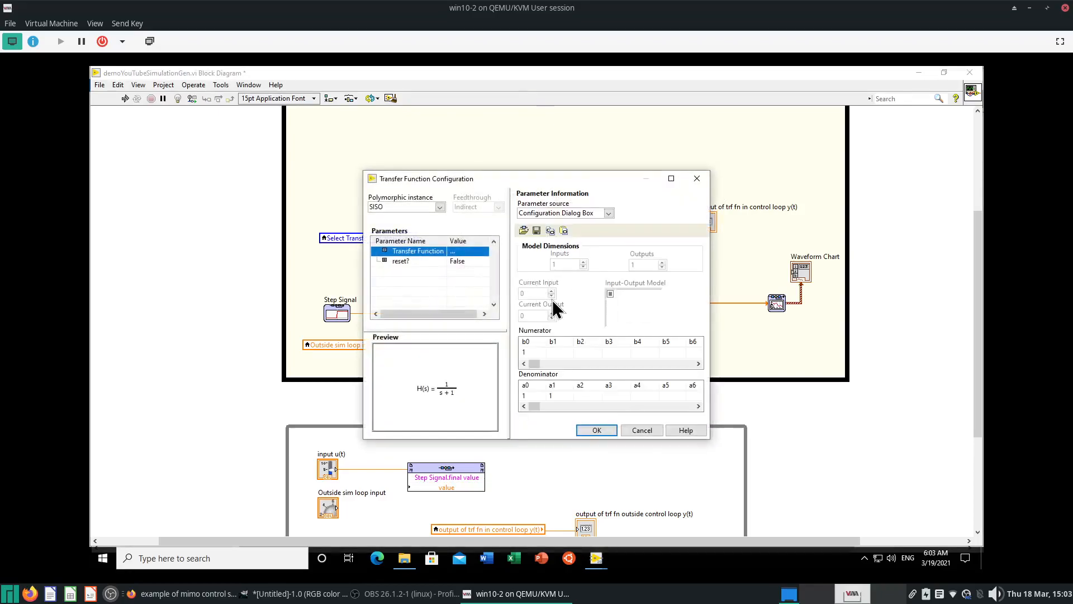
{"action": "left_click", "coordinate": [437, 207]}
{"action": "left_click", "coordinate": [392, 205]}
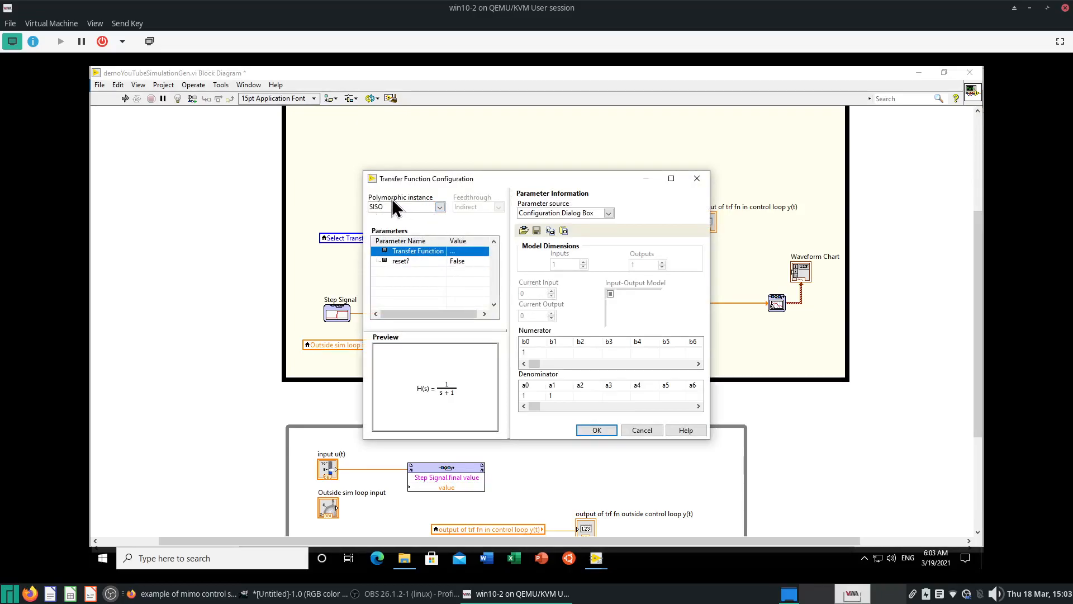
{"action": "left_click", "coordinate": [697, 178]}
Set the polymorphic instance of the MISO Transfer Fn block to MIMO in its configuration.
{"action": "double_click", "coordinate": [557, 270]}
{"action": "left_click", "coordinate": [431, 207]}
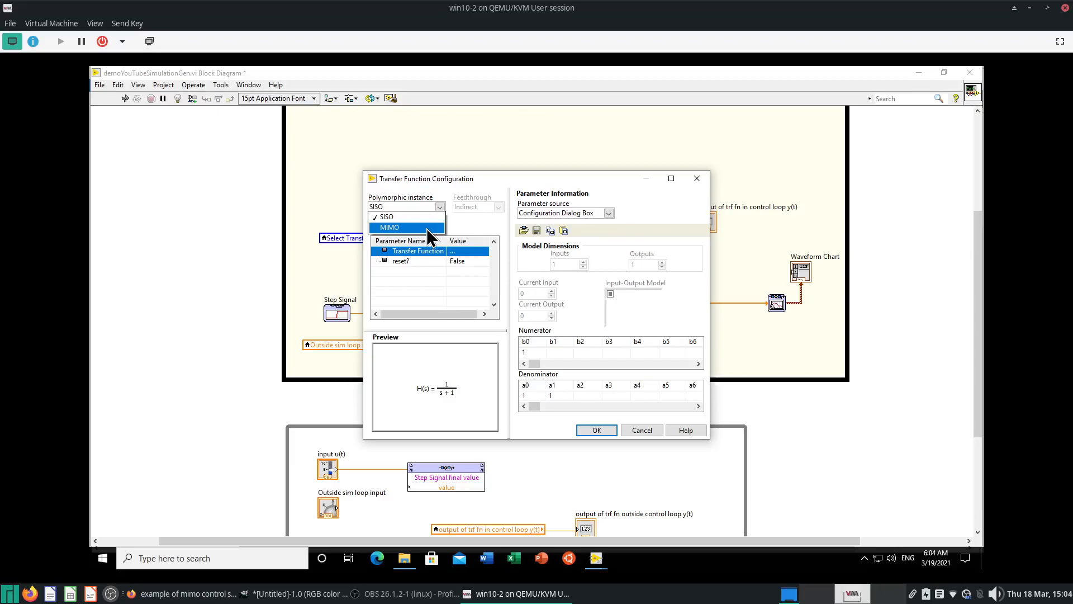
{"action": "left_click", "coordinate": [427, 228]}
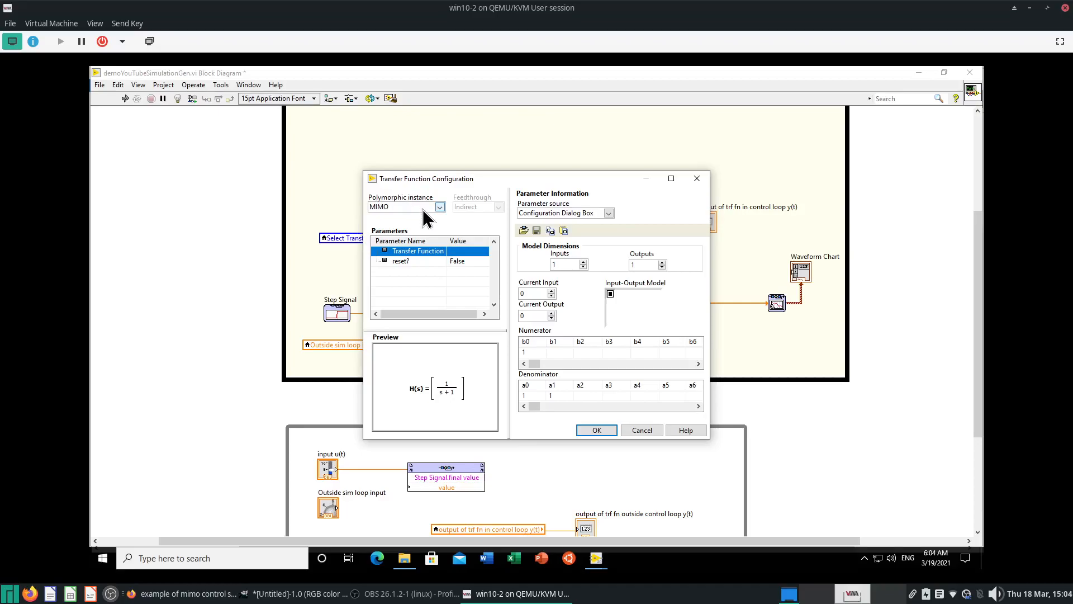
{"action": "left_click", "coordinate": [966, 595]}
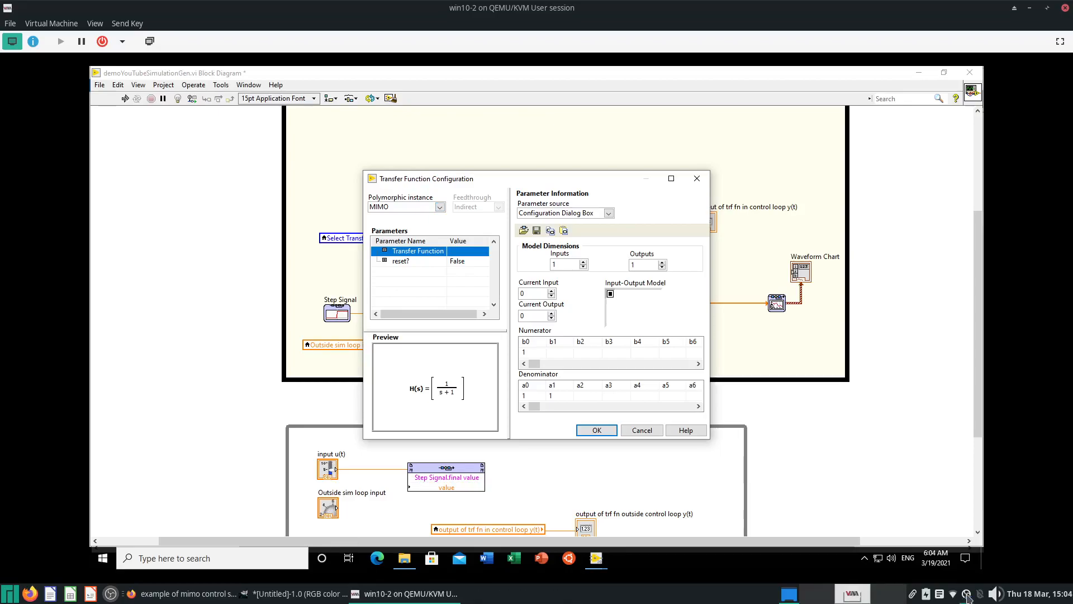
{"action": "left_click", "coordinate": [966, 596]}
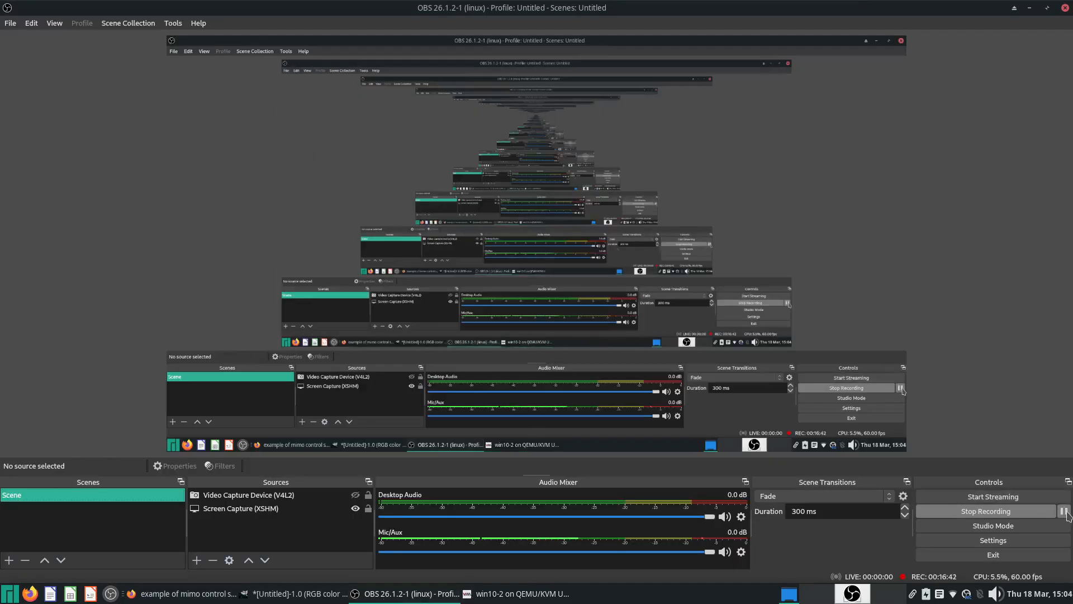
{"action": "left_click", "coordinate": [1064, 511]}
{"action": "left_click", "coordinate": [517, 594]}
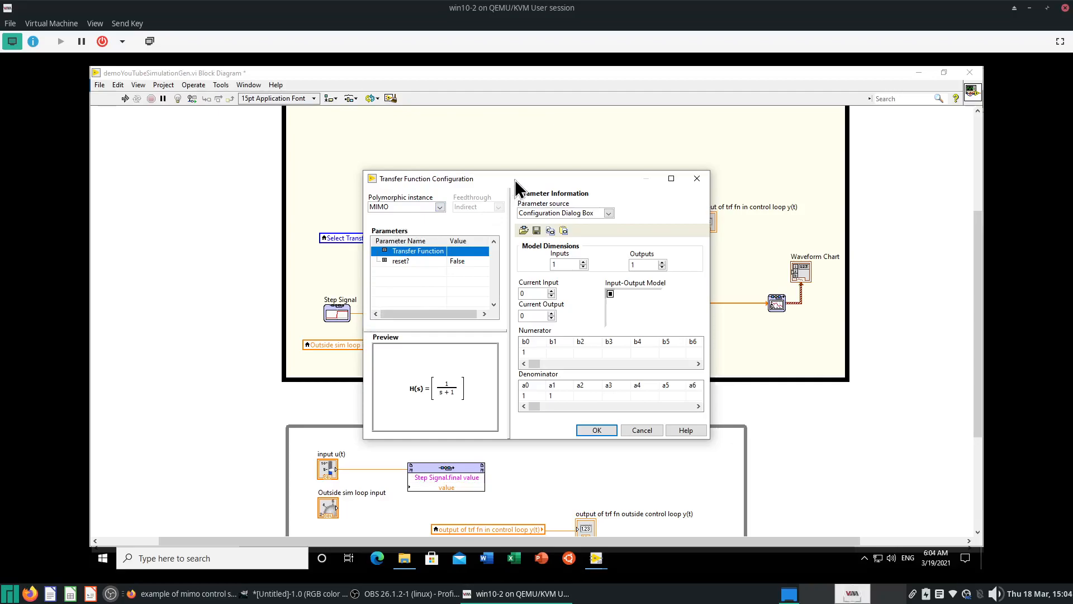
Set the transfer function's model dimensions to 2 inputs and 1 output.
{"action": "left_click_drag", "start_coordinate": [516, 181], "coordinate": [504, 149]}
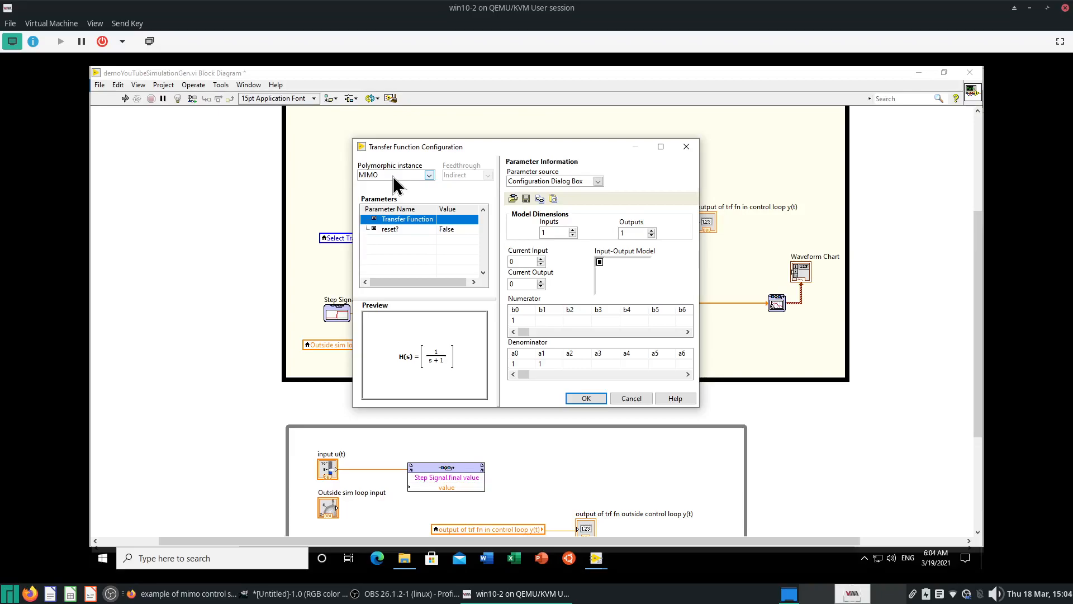
{"action": "left_click", "coordinate": [558, 233]}
{"action": "left_click", "coordinate": [572, 230]}
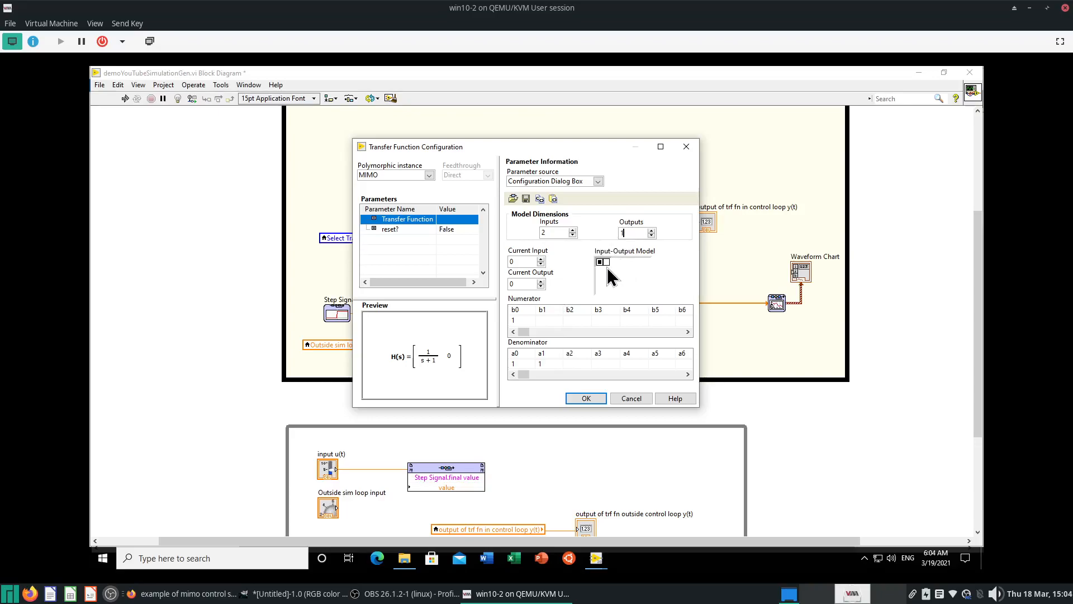
{"action": "left_click", "coordinate": [651, 229]}
{"action": "left_click", "coordinate": [652, 235]}
For current input 0 and current output 0, set the denominator coefficient a2 to 2.
{"action": "double_click", "coordinate": [523, 262]}
{"action": "key", "text": "Tab"}
{"action": "left_click", "coordinate": [540, 258]}
{"action": "left_click", "coordinate": [541, 264]}
{"action": "double_click", "coordinate": [514, 261]}
{"action": "double_click", "coordinate": [521, 283]}
{"action": "left_click", "coordinate": [479, 334]}
{"action": "left_click", "coordinate": [573, 364]}
{"action": "type", "text": "2"}
{"action": "left_click", "coordinate": [567, 291]}
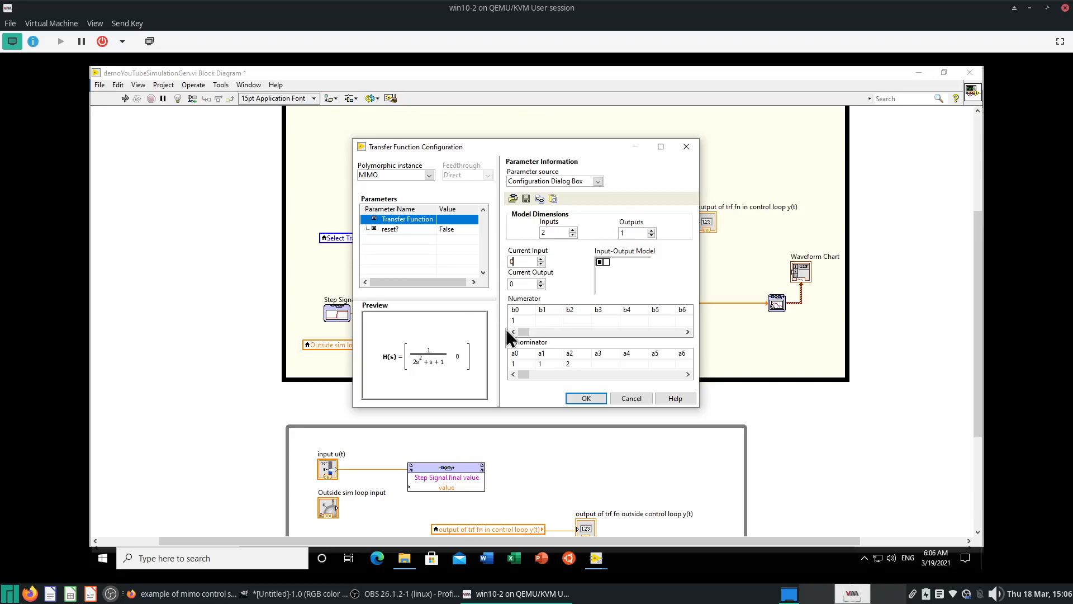
Select the second input's model in the input-output model and set its numerator coefficient b0 to 0.5.
{"action": "left_click", "coordinate": [520, 283]}
{"action": "left_click", "coordinate": [600, 262]}
{"action": "left_click", "coordinate": [605, 263]}
{"action": "double_click", "coordinate": [525, 319]}
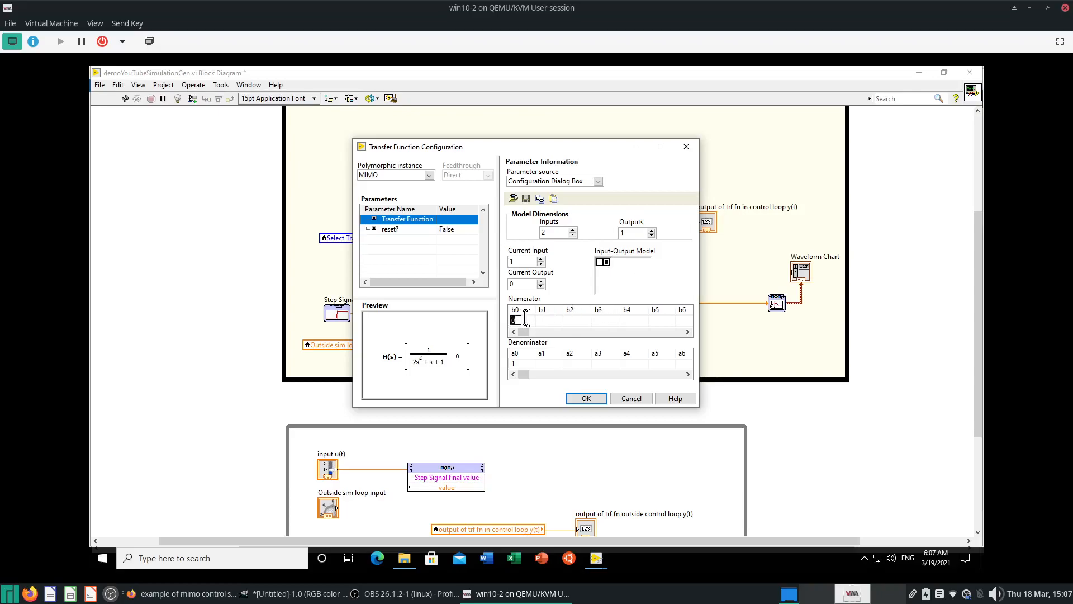
{"action": "type", "text": "0.5"}
{"action": "left_click", "coordinate": [561, 290]}
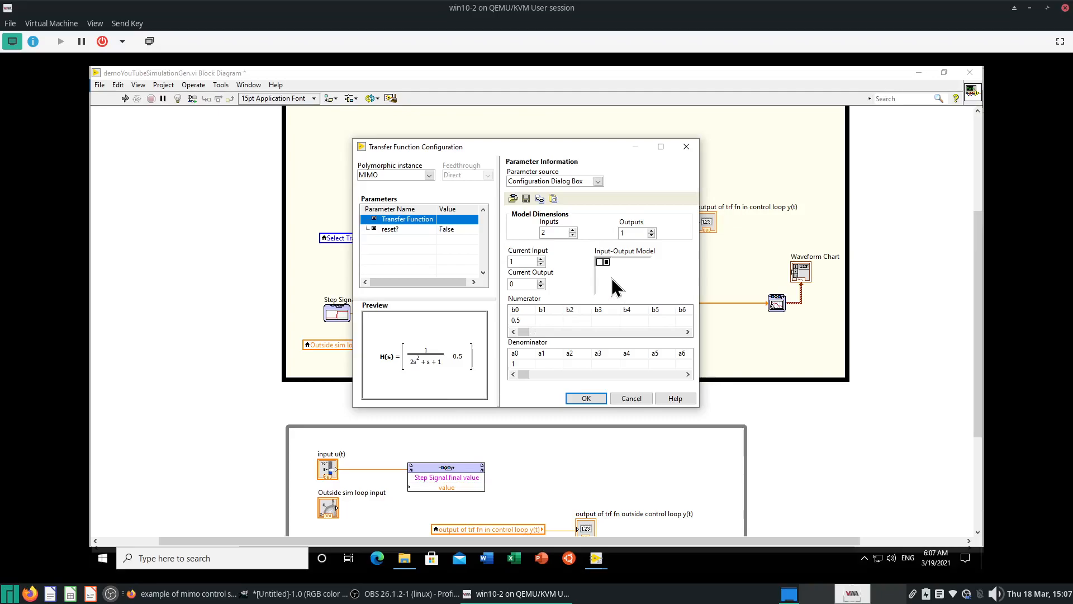
Try a two-output model with a numerator value of 10, then set the outputs back to 1 and reselect the second input's model.
{"action": "left_click", "coordinate": [651, 230]}
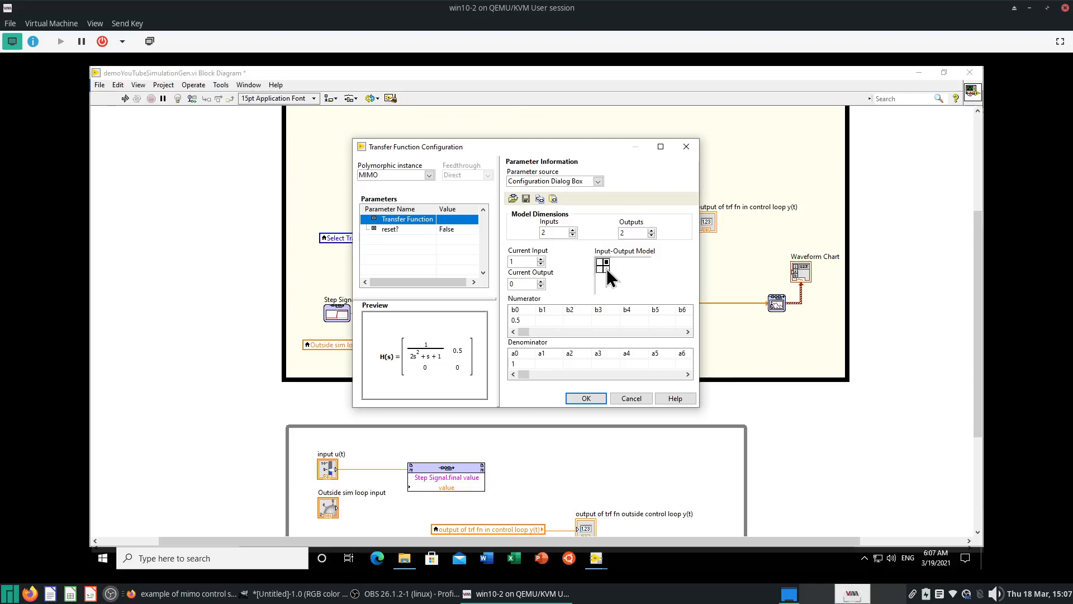
{"action": "left_click", "coordinate": [514, 319]}
{"action": "type", "text": "10"}
{"action": "key", "text": "Tab"}
{"action": "left_click", "coordinate": [459, 368]}
{"action": "left_click", "coordinate": [606, 269]}
{"action": "left_click", "coordinate": [652, 235]}
{"action": "left_click", "coordinate": [606, 262]}
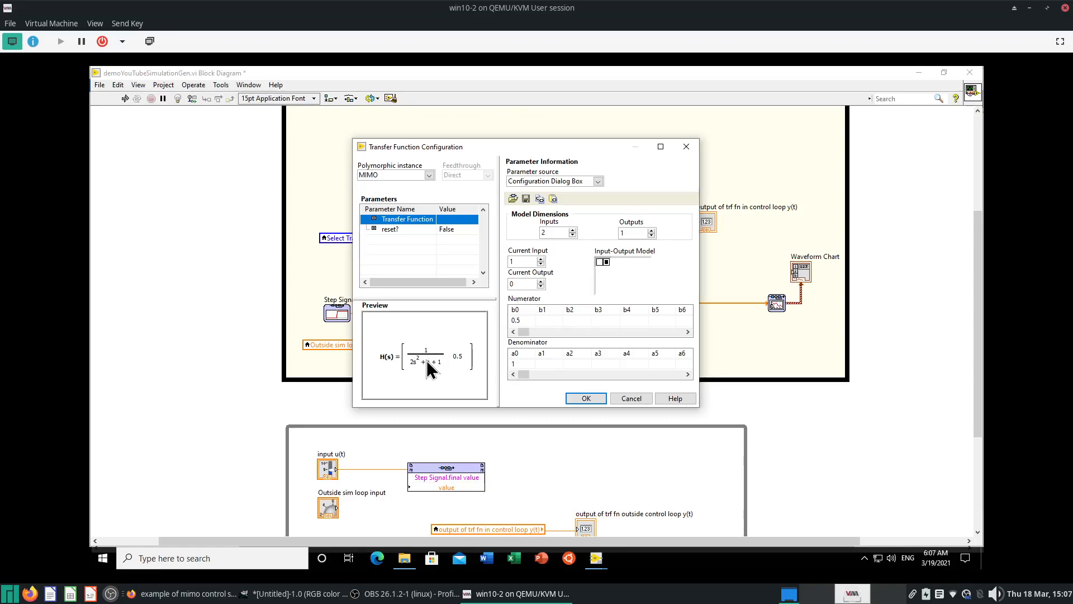
Apply the transfer function configuration and resize the MISO Transfer Fn block to be slightly larger within the case.
{"action": "left_click", "coordinate": [576, 401]}
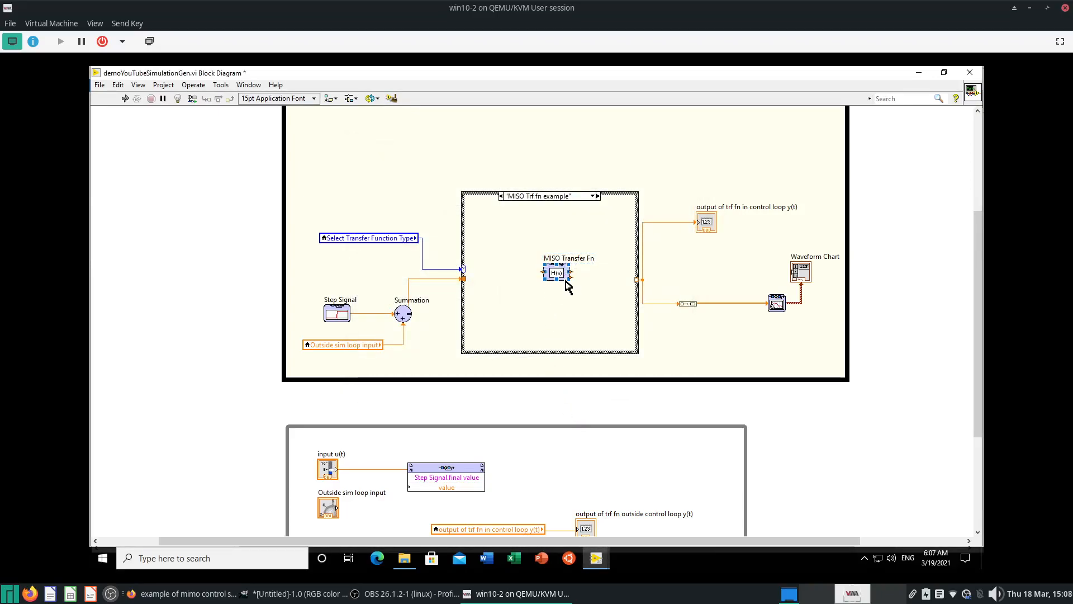
{"action": "left_click_drag", "start_coordinate": [569, 278], "coordinate": [603, 330]}
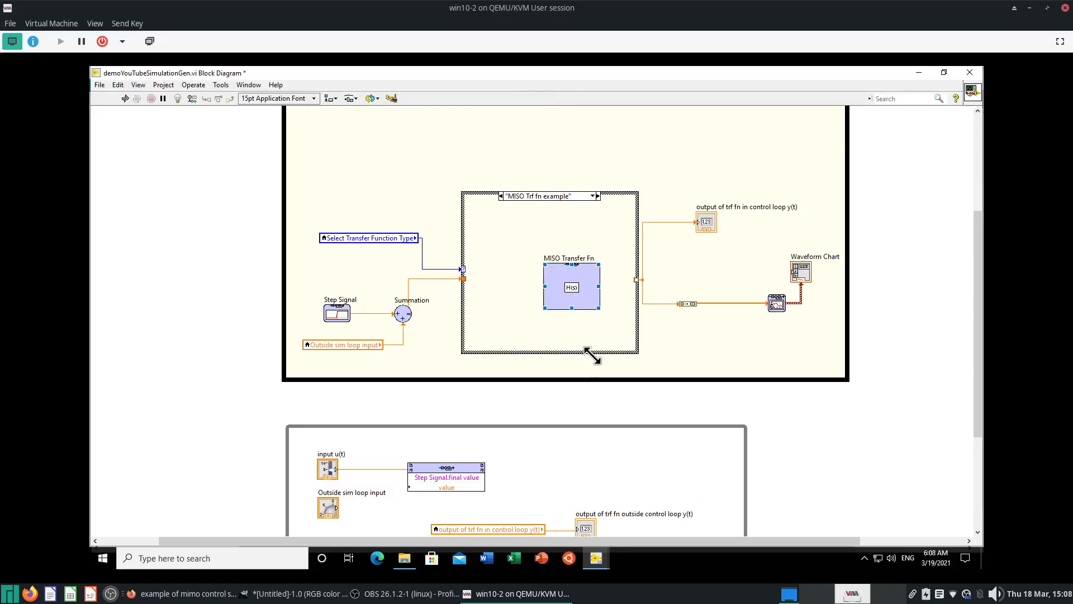
{"action": "double_click", "coordinate": [574, 288]}
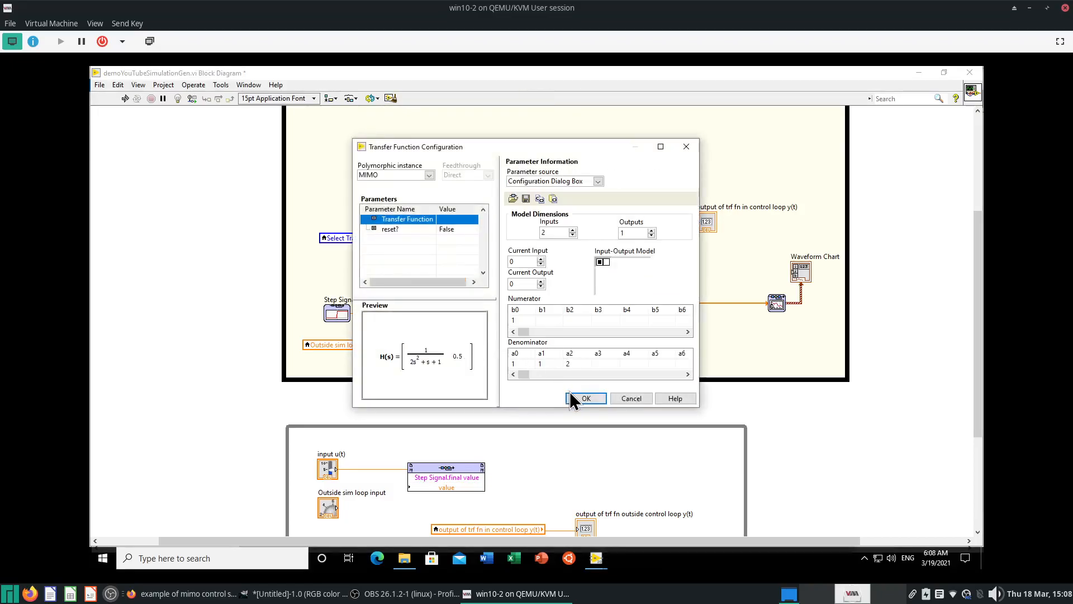
{"action": "left_click", "coordinate": [584, 398]}
{"action": "left_click", "coordinate": [596, 310]}
{"action": "left_click_drag", "start_coordinate": [596, 313], "coordinate": [576, 286]}
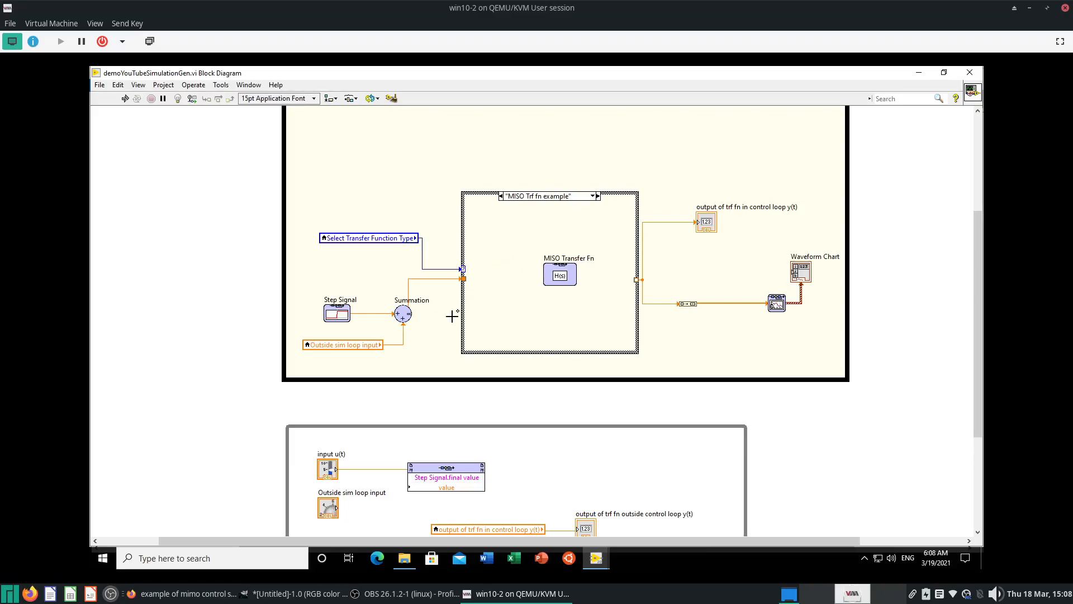
Check the MISO Transfer Fn configuration and place a Build Array function before that block inside the MISO Trf fn example case.
{"action": "left_click", "coordinate": [339, 321]}
{"action": "double_click", "coordinate": [560, 275]}
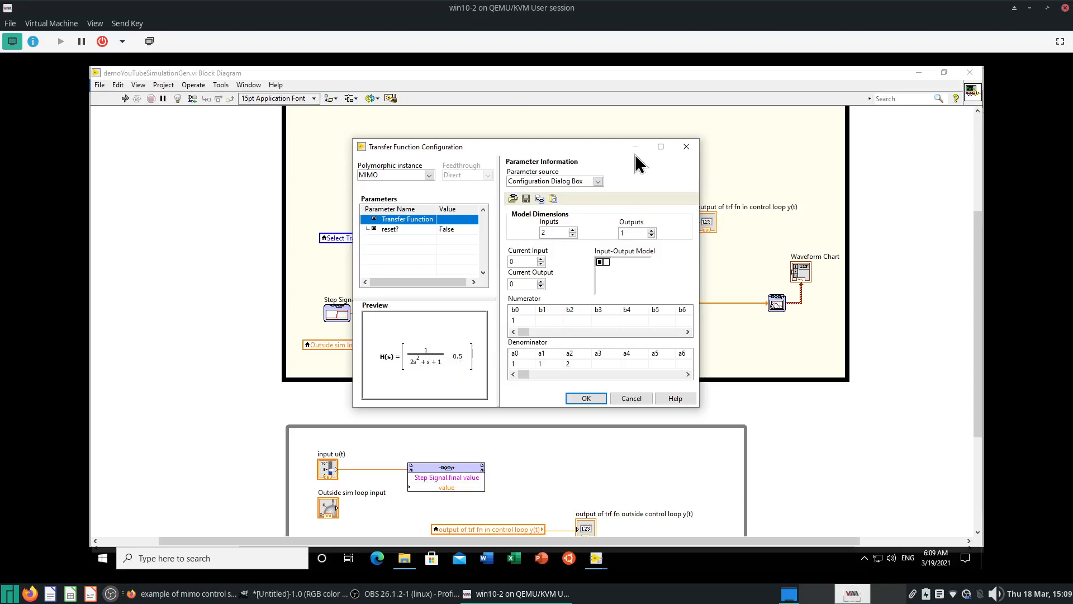
{"action": "left_click", "coordinate": [686, 147]}
{"action": "right_click", "coordinate": [493, 257]}
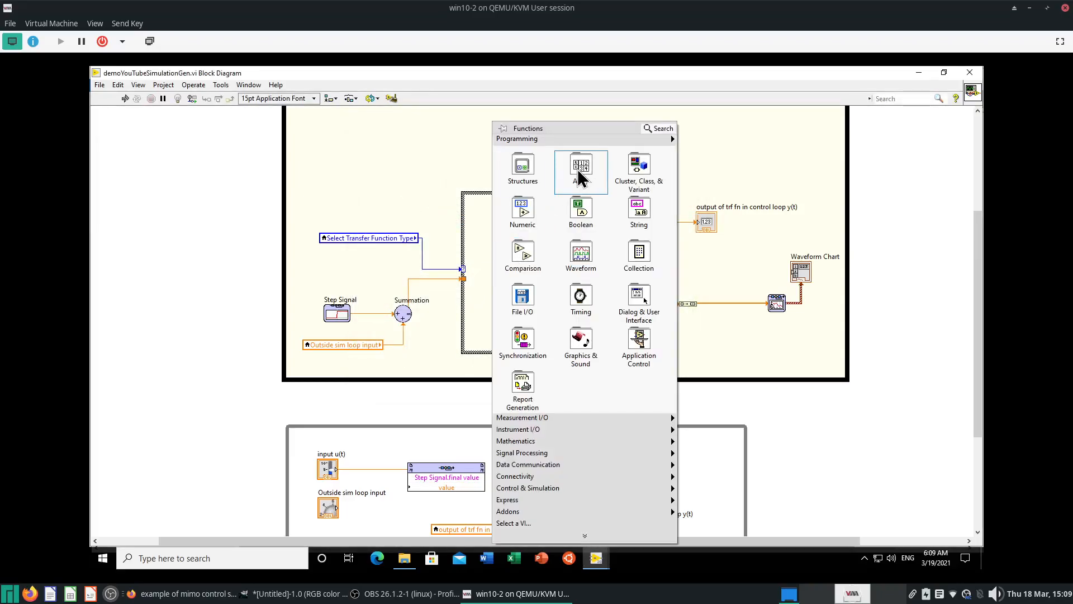
{"action": "mouse_move", "coordinate": [581, 177]}
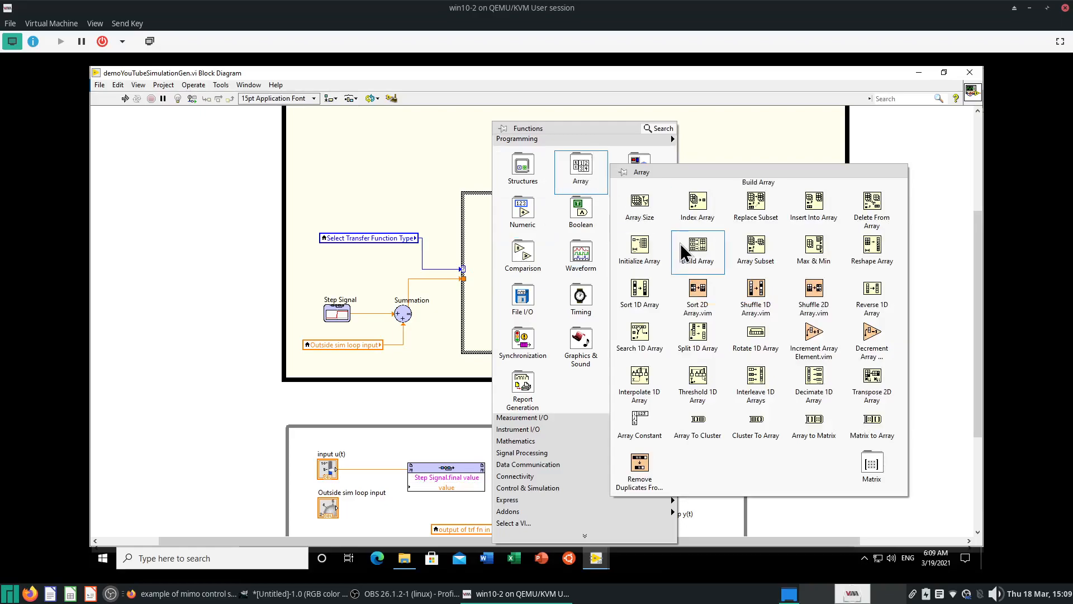
{"action": "left_click", "coordinate": [696, 246]}
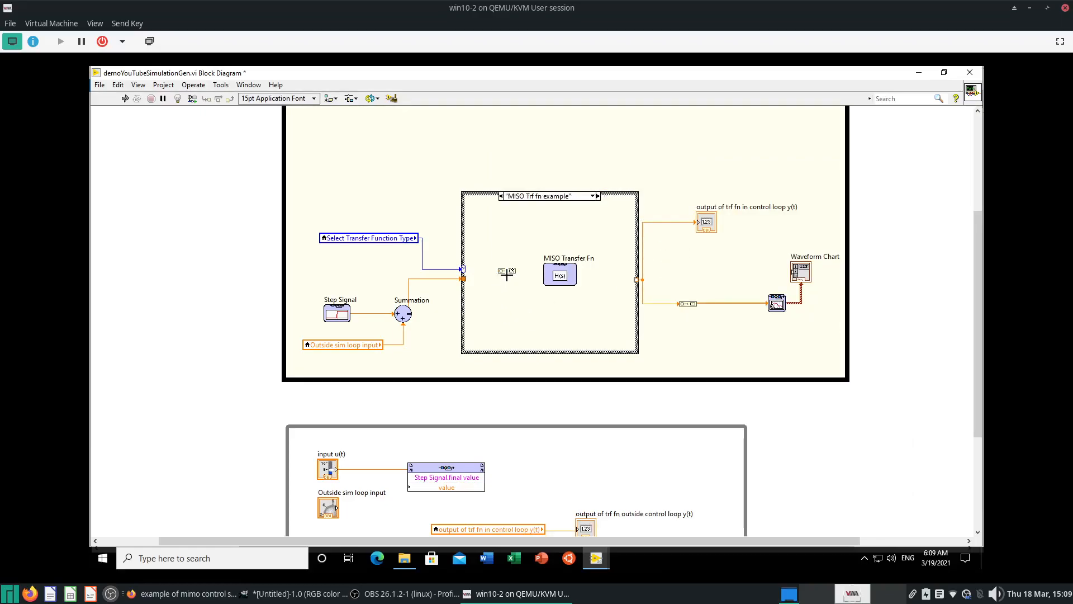
{"action": "left_click", "coordinate": [506, 274]}
{"action": "left_click_drag", "start_coordinate": [507, 277], "coordinate": [507, 271]}
Expand the Build Array function to two element inputs.
{"action": "right_click", "coordinate": [509, 271]}
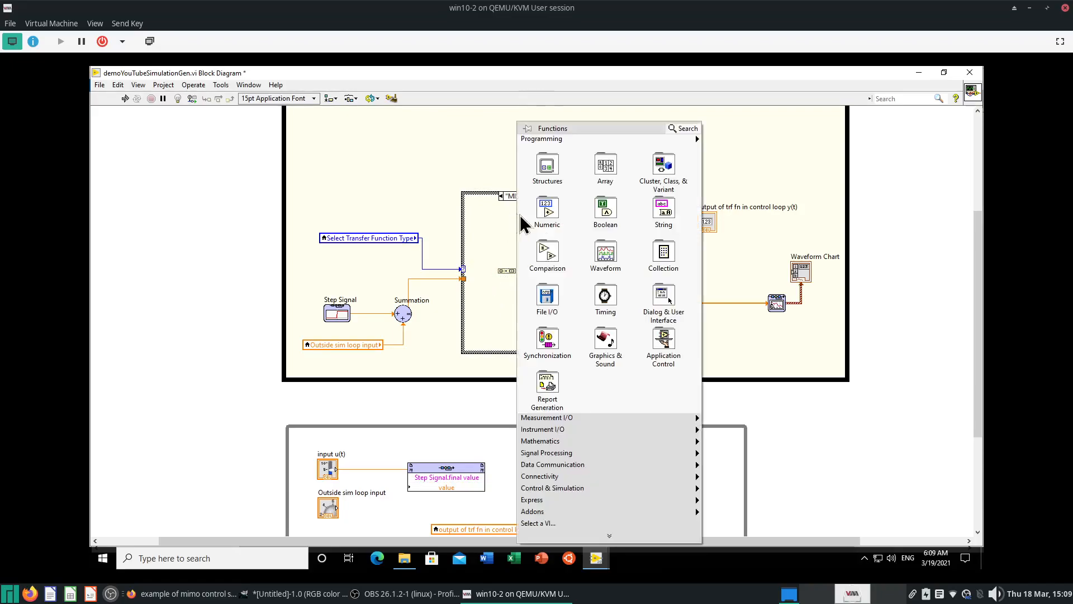
{"action": "mouse_move", "coordinate": [625, 175]}
{"action": "left_click", "coordinate": [706, 242]}
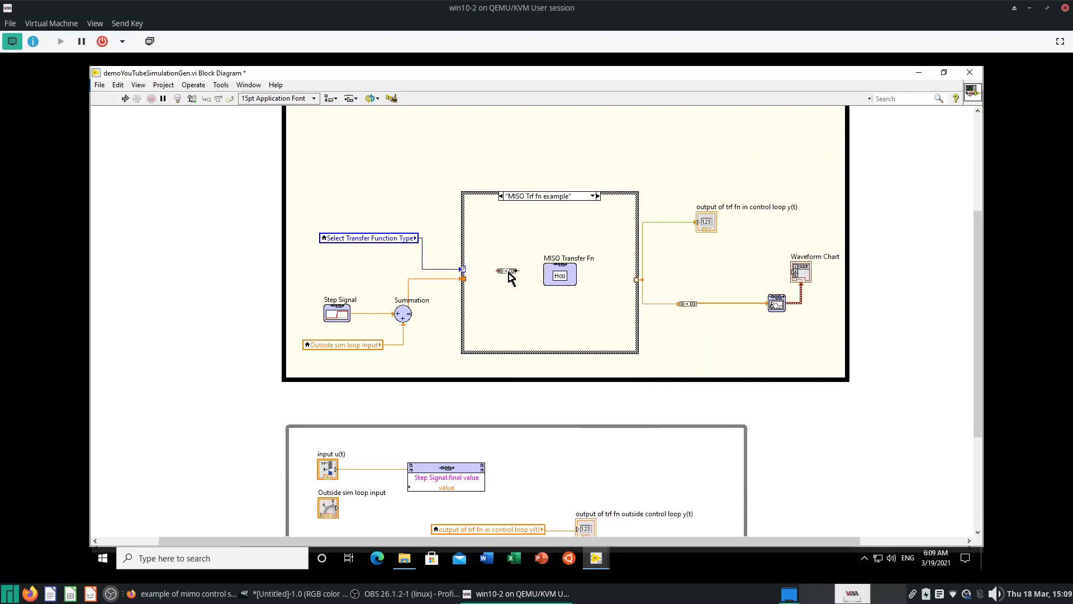
{"action": "mouse_move", "coordinate": [508, 273]}
{"action": "left_mouse_down"}
{"action": "mouse_move", "coordinate": [510, 301]}
{"action": "mouse_move", "coordinate": [511, 277]}
{"action": "left_mouse_up"}
Wire the case's signal input tunnel to the first Build Array element and reposition the Build Array and MISO Transfer Fn blocks.
{"action": "double_click", "coordinate": [550, 285]}
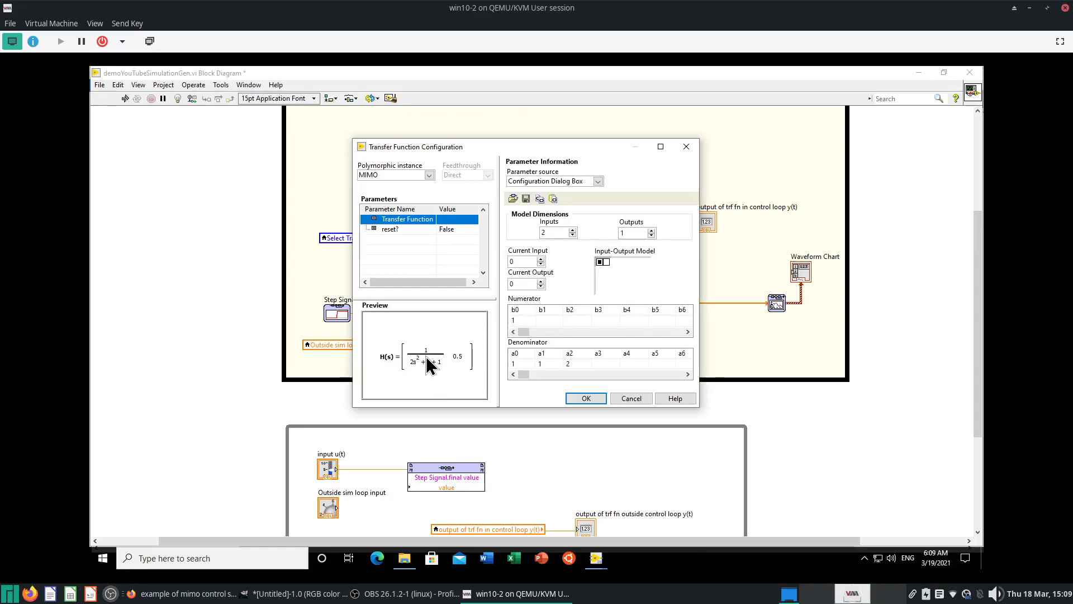
{"action": "left_click", "coordinate": [685, 147]}
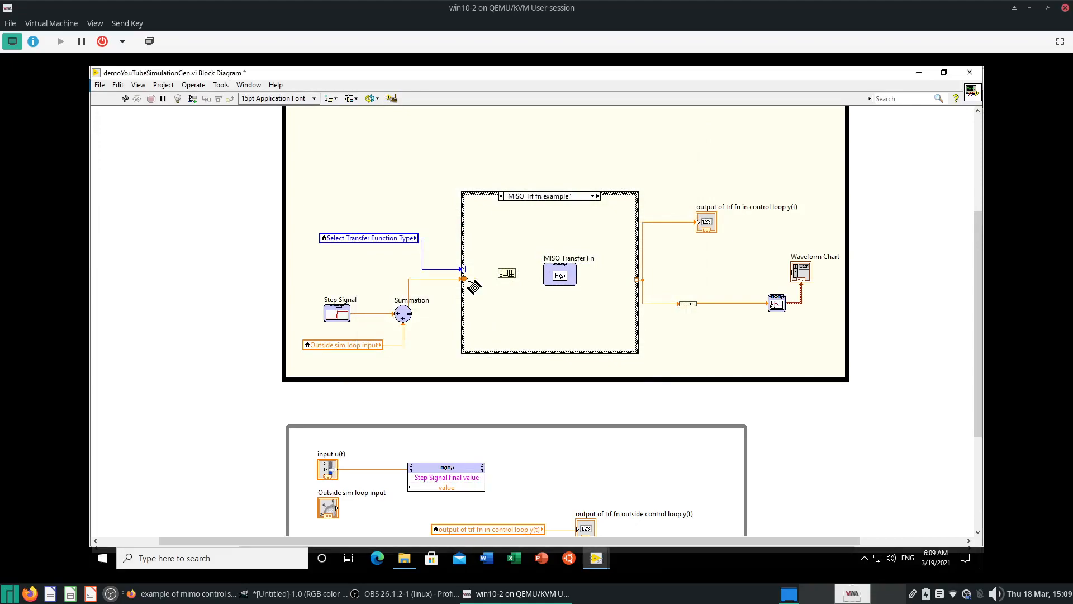
{"action": "left_click", "coordinate": [468, 280]}
{"action": "left_click", "coordinate": [502, 275]}
{"action": "left_click_drag", "start_coordinate": [508, 276], "coordinate": [558, 283]}
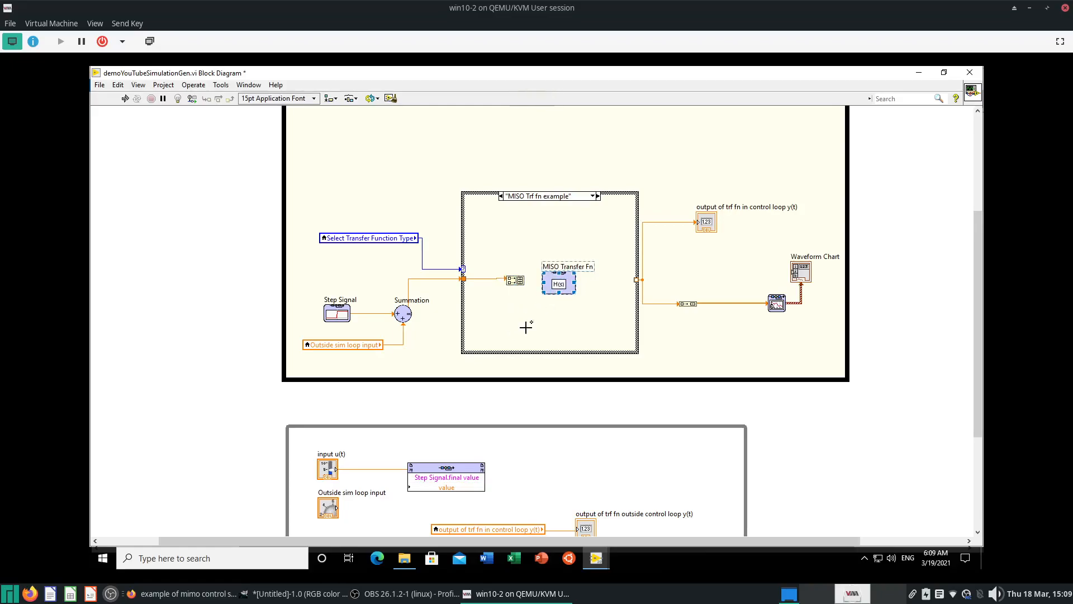
Review the MISO transfer function matrix and place a simulation Signal Generator near the lower edge of the case, below the Build Array.
{"action": "double_click", "coordinate": [558, 284]}
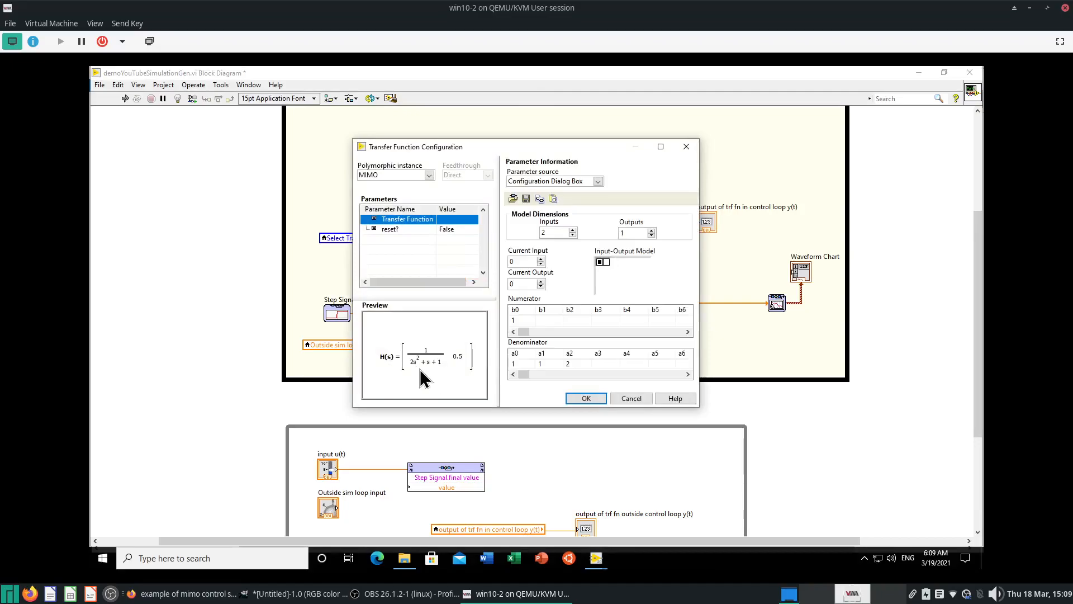
{"action": "left_click", "coordinate": [685, 146]}
{"action": "right_click", "coordinate": [494, 313]}
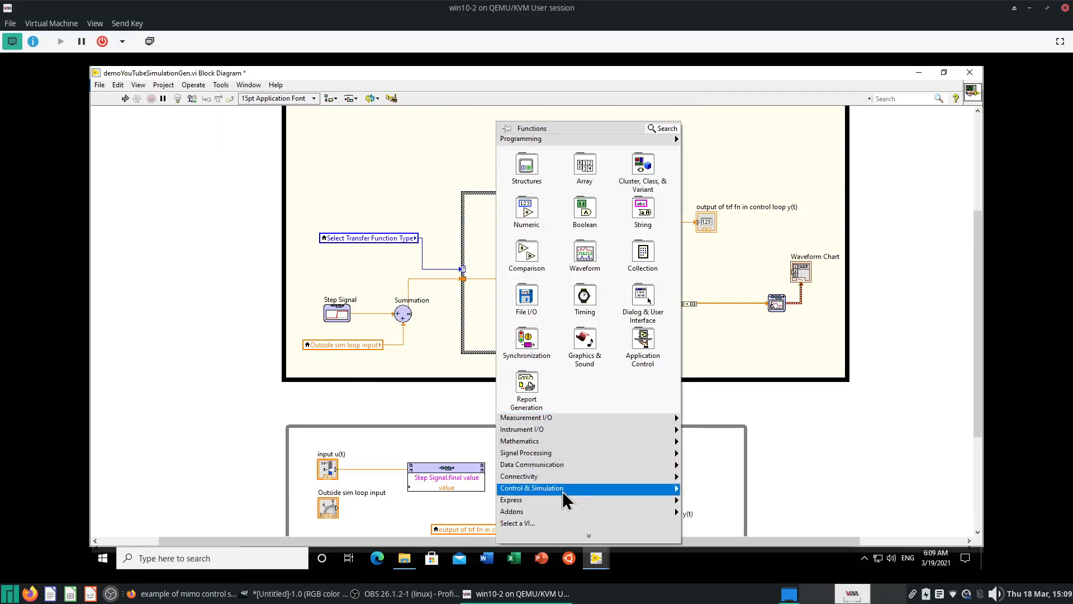
{"action": "mouse_move", "coordinate": [564, 497]}
{"action": "mouse_move", "coordinate": [720, 519]}
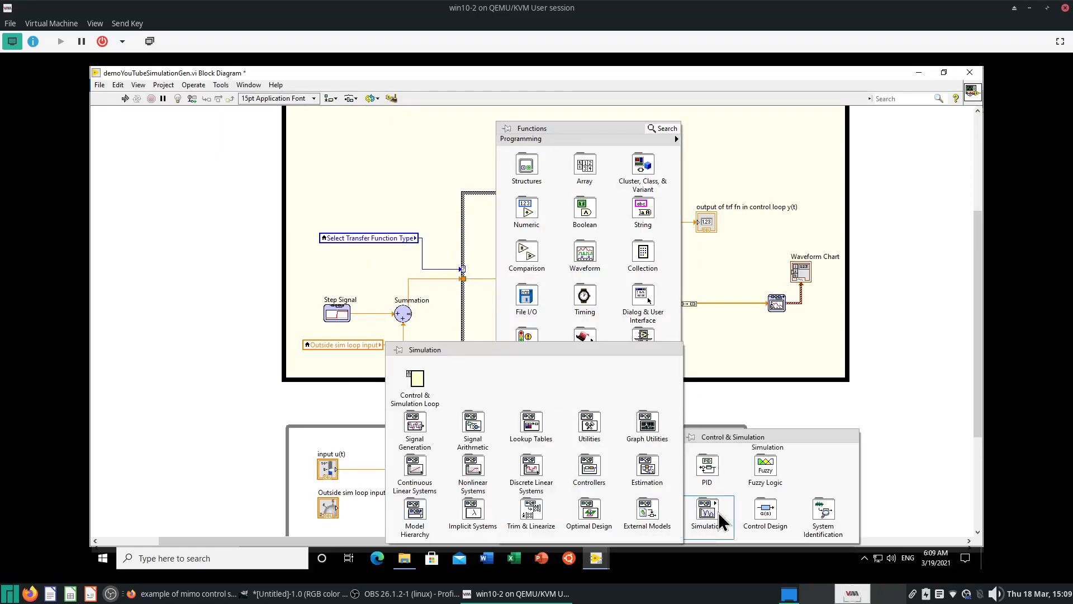
{"action": "mouse_move", "coordinate": [424, 430]}
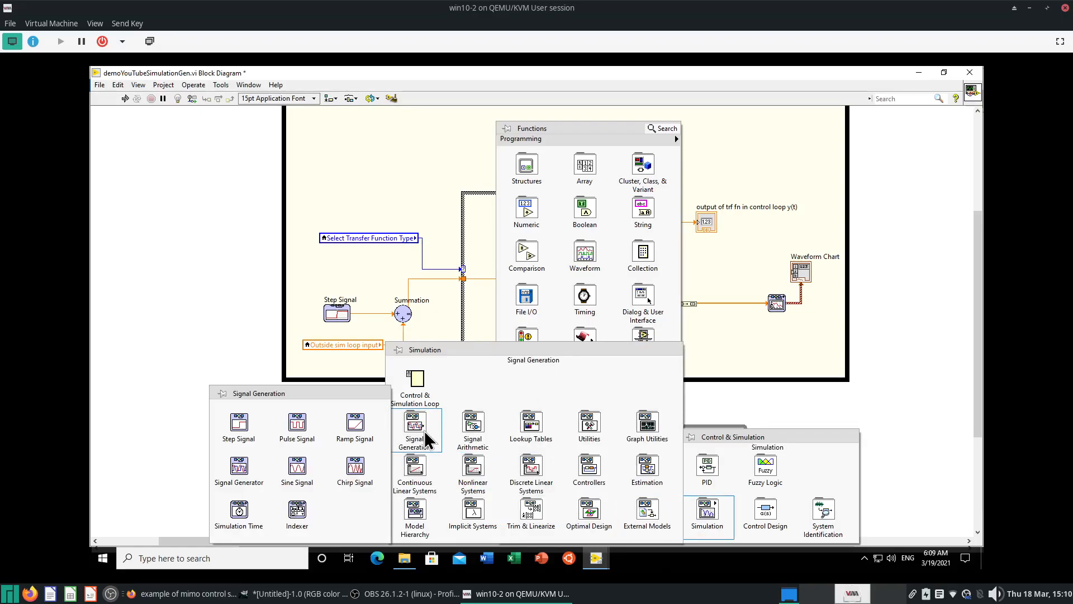
{"action": "left_click_drag", "start_coordinate": [271, 474], "coordinate": [481, 336]}
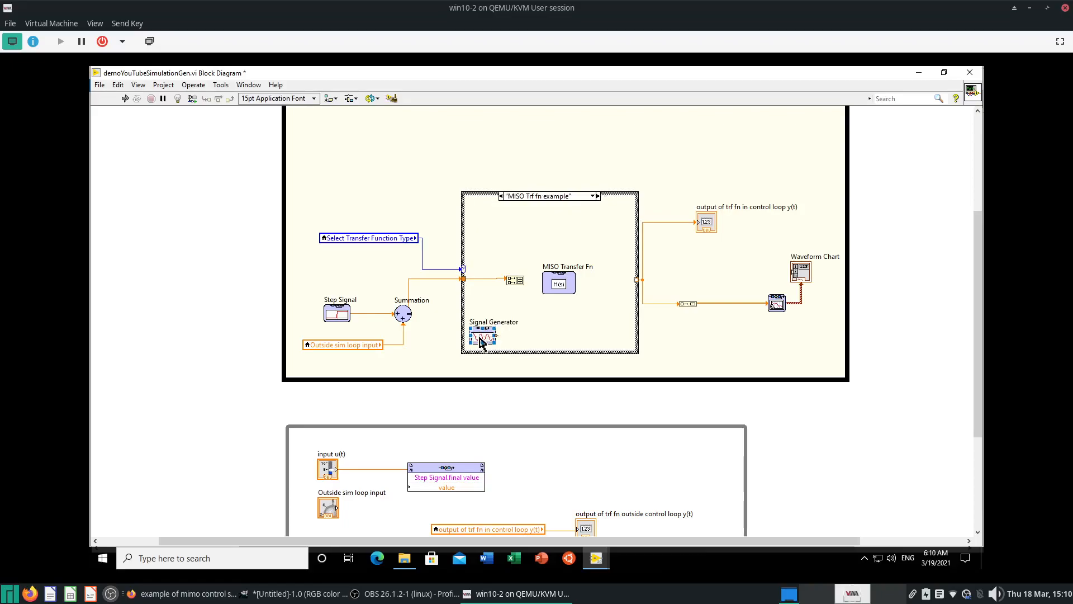
Set the Signal Generator's signal type to Random and apply its configuration.
{"action": "double_click", "coordinate": [481, 337]}
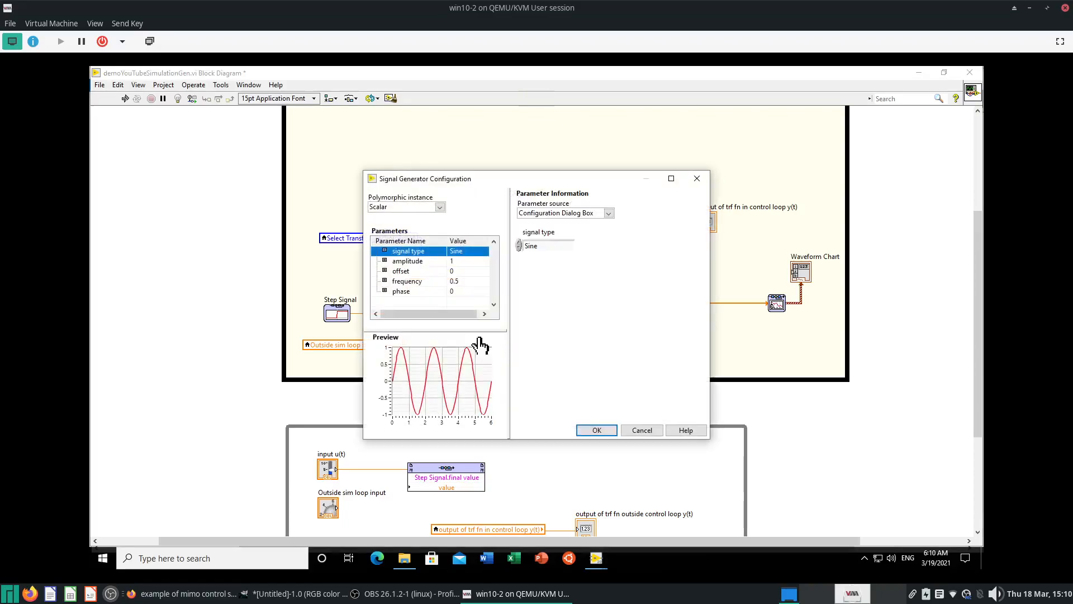
{"action": "left_click", "coordinate": [543, 249]}
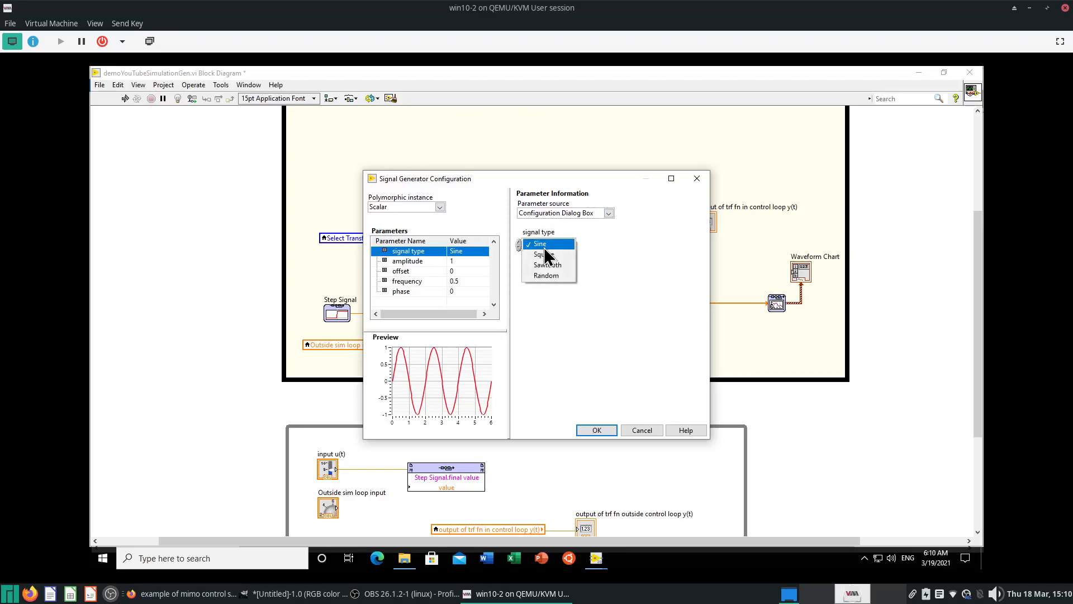
{"action": "left_click", "coordinate": [560, 279]}
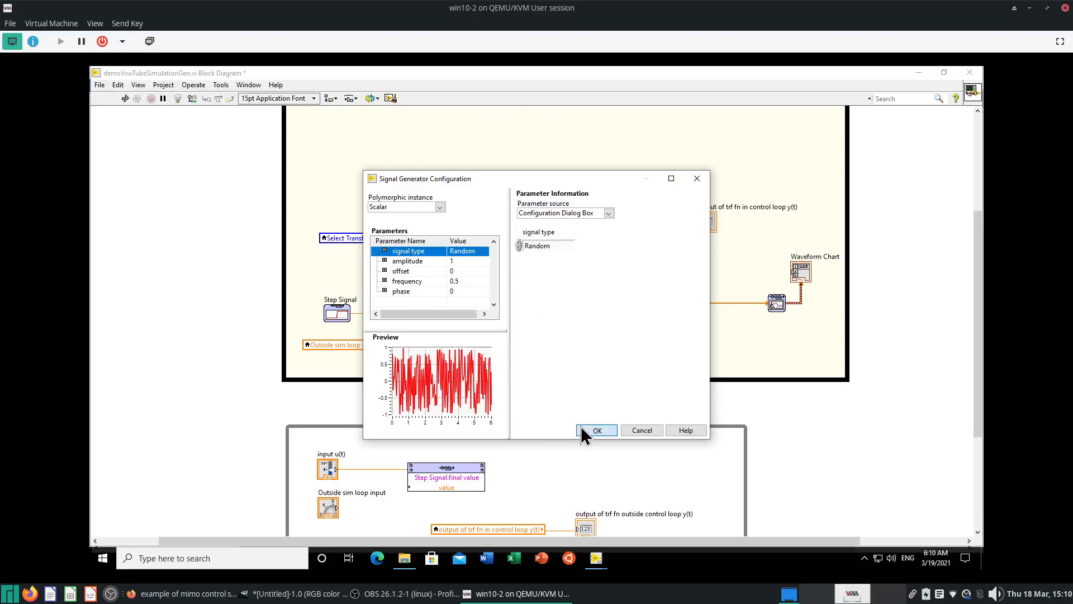
{"action": "key", "text": "Return"}
Recheck the MISO Transfer Fn configuration and wire the Signal Generator output to the second Build Array element.
{"action": "left_click", "coordinate": [563, 295]}
{"action": "double_click", "coordinate": [564, 294]}
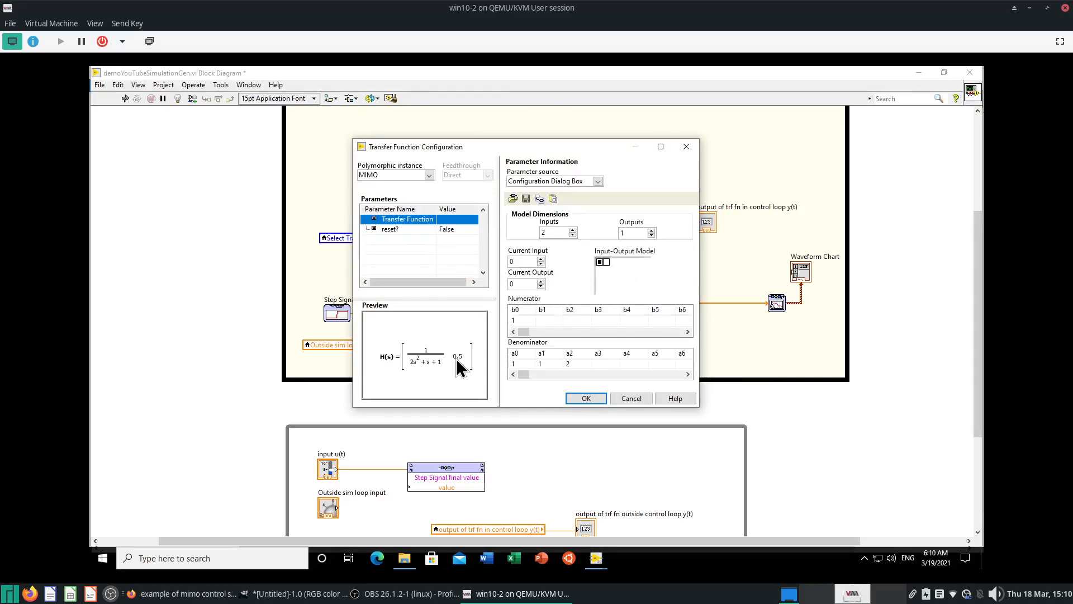
{"action": "left_click", "coordinate": [686, 146]}
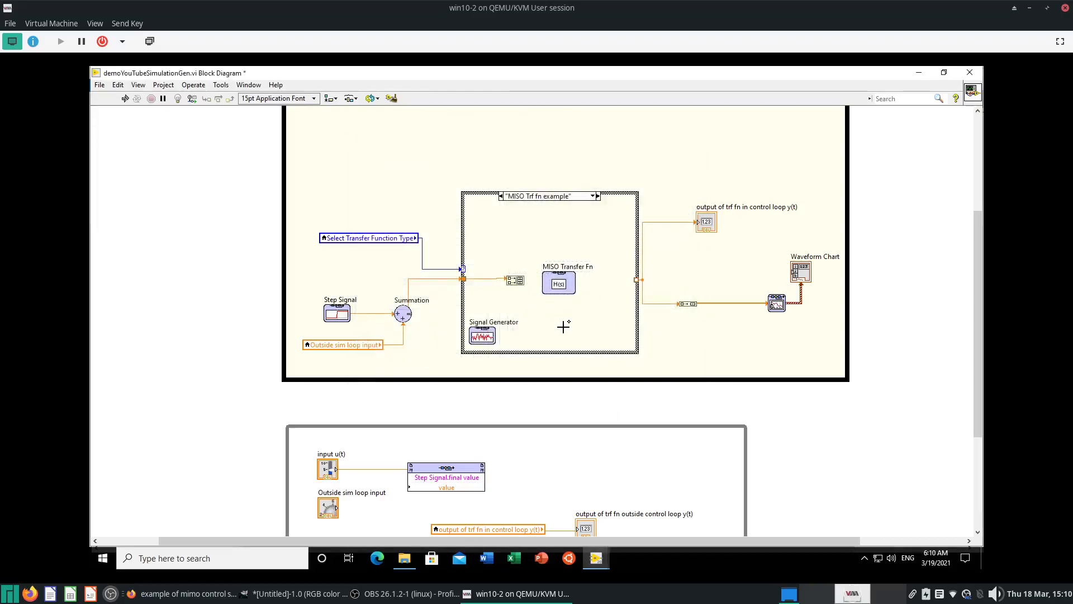
{"action": "left_click", "coordinate": [499, 337]}
{"action": "left_click", "coordinate": [510, 281]}
Inspect the models of both inputs in the transfer function configuration and wire the Build Array's appended array to the MISO Transfer Fn input.
{"action": "double_click", "coordinate": [559, 283]}
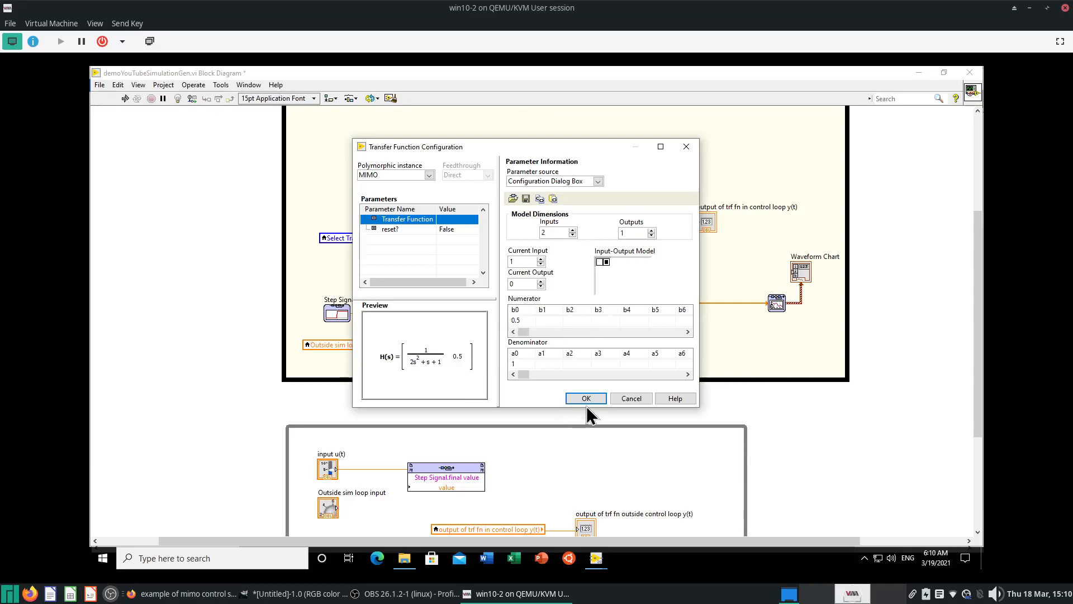
{"action": "left_click", "coordinate": [599, 262]}
{"action": "left_click", "coordinate": [587, 398]}
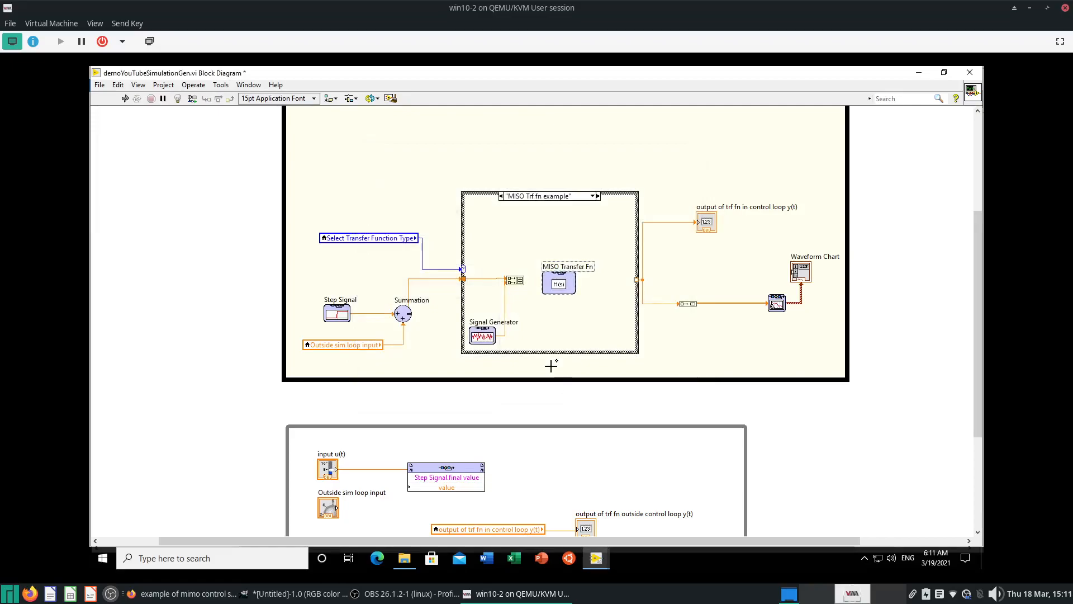
{"action": "left_click", "coordinate": [524, 280]}
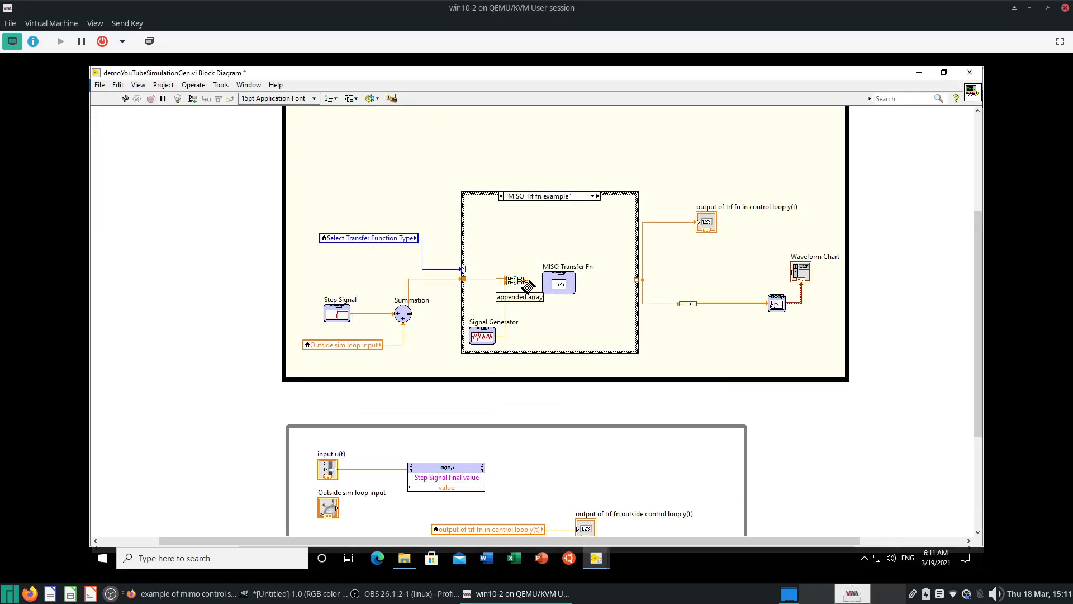
{"action": "left_click", "coordinate": [543, 283]}
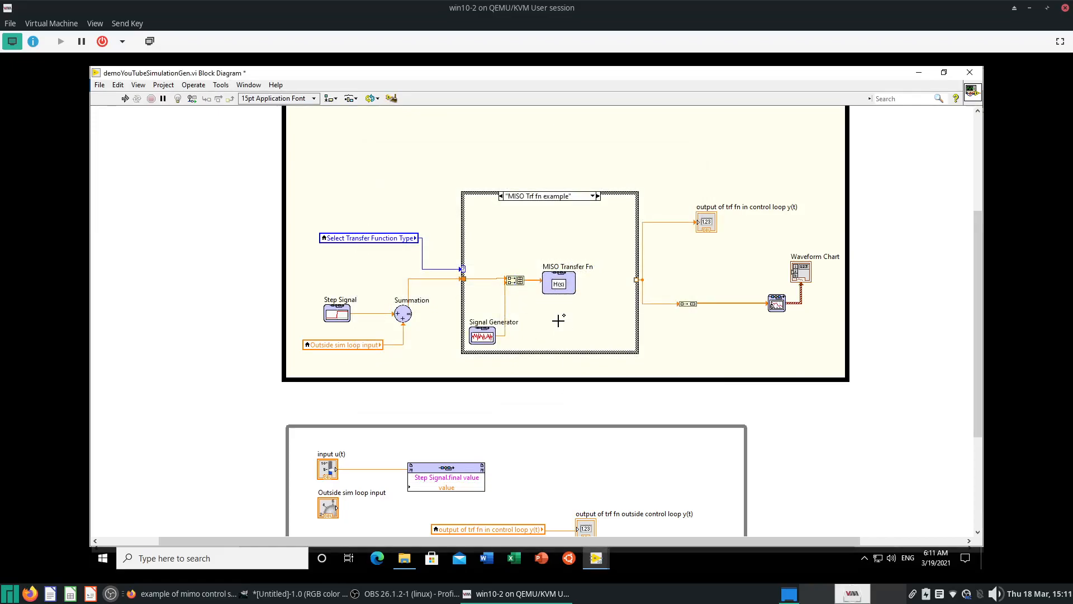
Try to wire the MISO Transfer Fn output directly to the case's output tunnel.
{"action": "left_click", "coordinate": [576, 282]}
{"action": "left_click", "coordinate": [636, 279]}
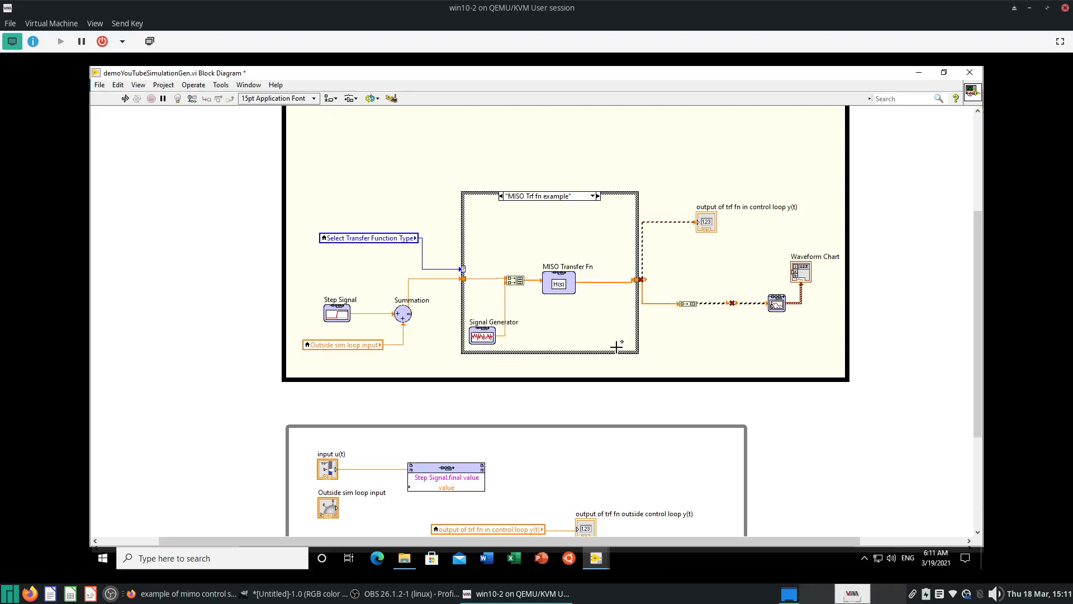
{"action": "left_click", "coordinate": [595, 282]}
{"action": "key", "text": "Delete"}
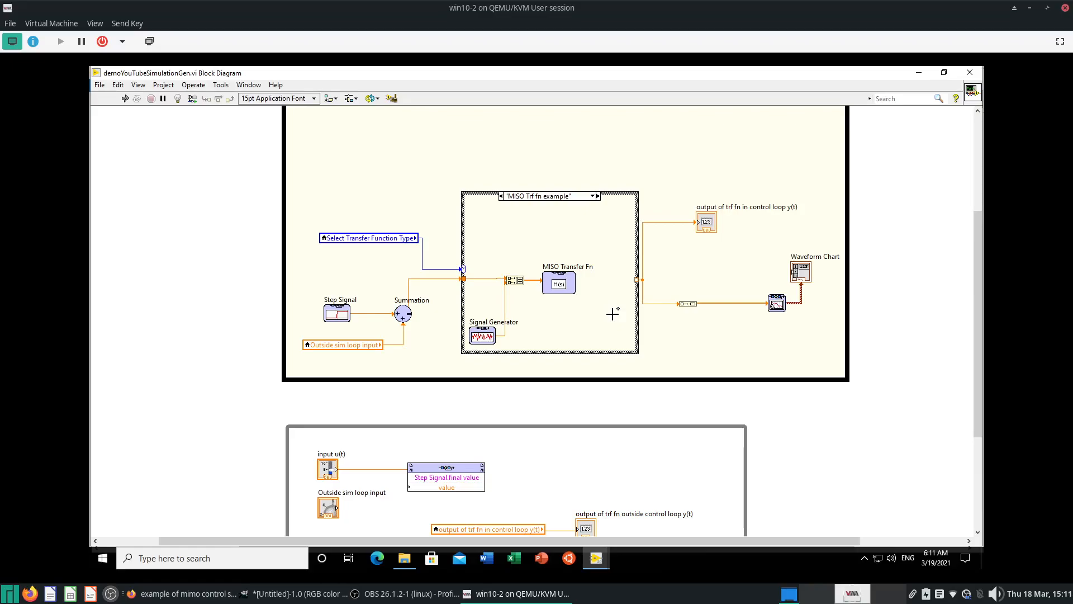
{"action": "right_click", "coordinate": [599, 245]}
{"action": "right_click", "coordinate": [588, 245]}
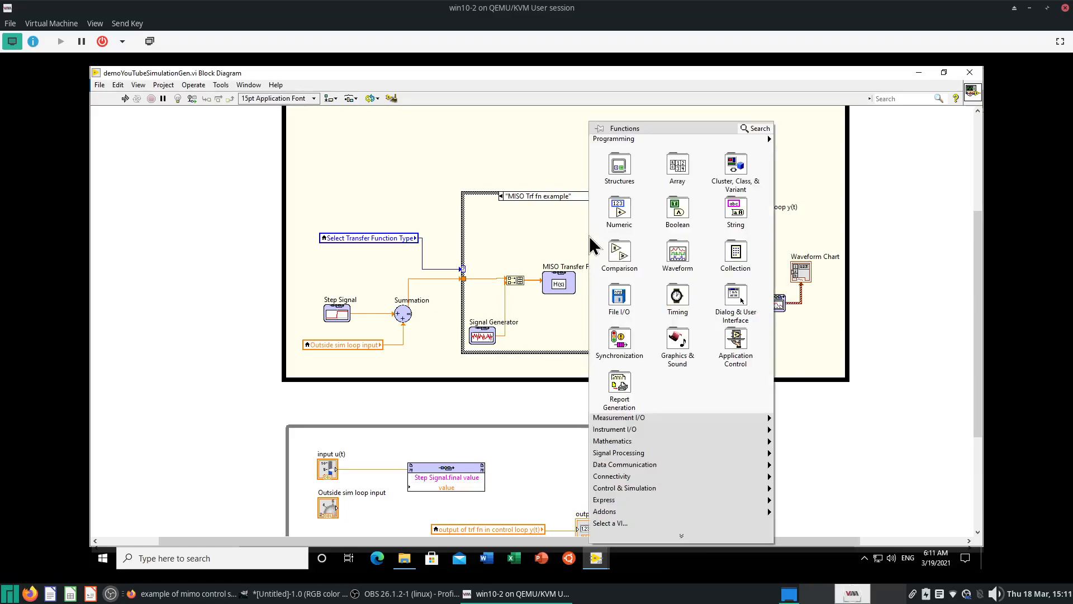
{"action": "left_click", "coordinate": [574, 283]}
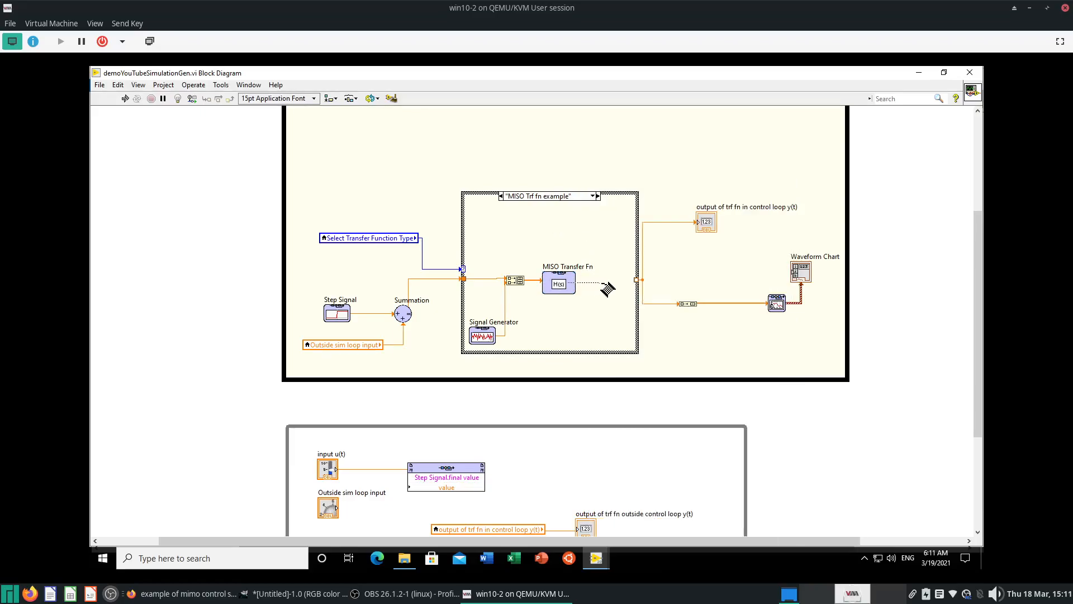
{"action": "left_click", "coordinate": [636, 280]}
Place an Index Array function between the MISO Transfer Fn block and the case's output tunnel.
{"action": "right_click", "coordinate": [584, 310]}
{"action": "mouse_move", "coordinate": [670, 177]}
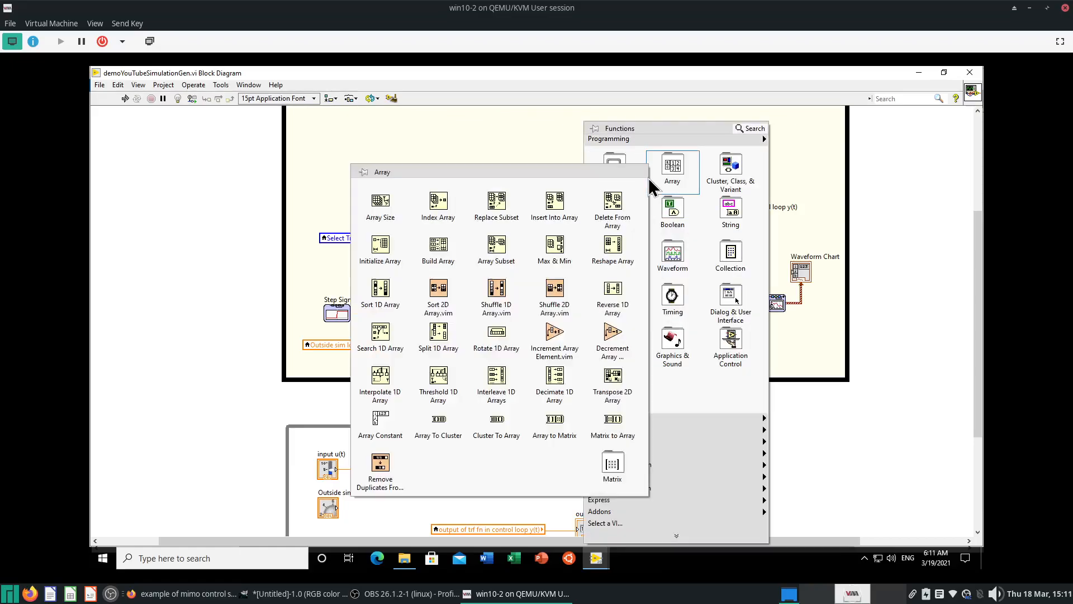
{"action": "left_click", "coordinate": [441, 207]}
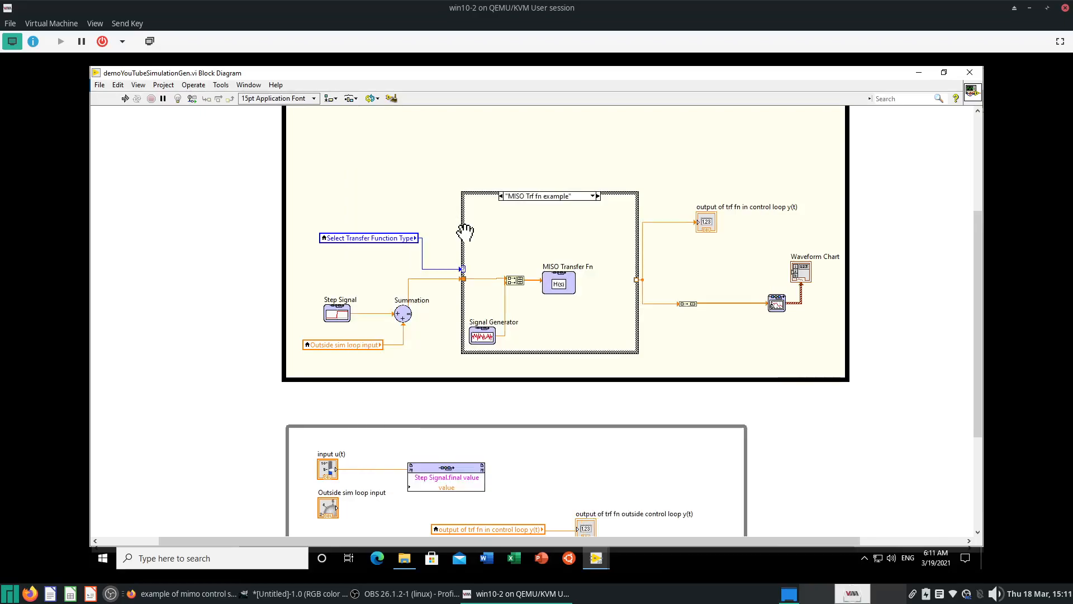
{"action": "left_click", "coordinate": [604, 281]}
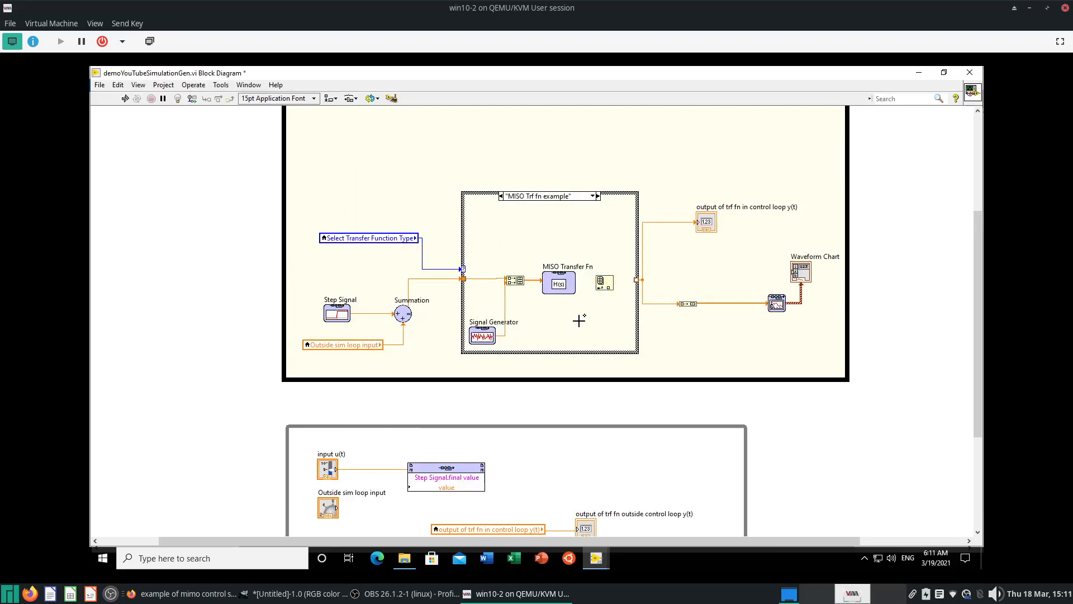
Wire the MISO Transfer Fn output through the Index Array element to the case's output tunnel and save the VI.
{"action": "left_click", "coordinate": [576, 284]}
{"action": "left_click", "coordinate": [597, 281]}
{"action": "left_click", "coordinate": [615, 288]}
{"action": "left_click", "coordinate": [637, 280]}
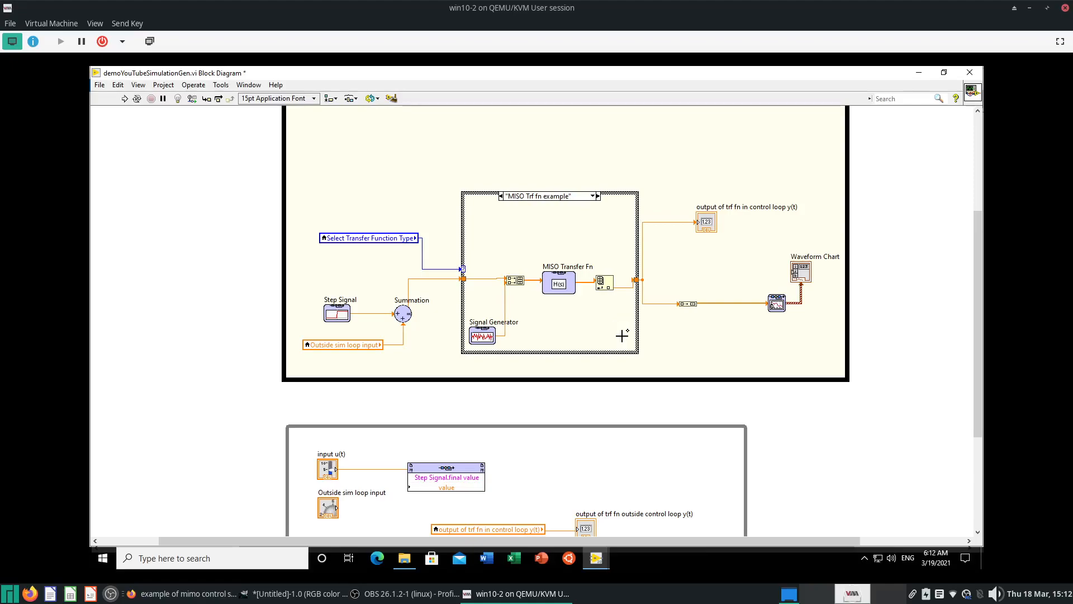
{"action": "key", "text": "ctrl+s"}
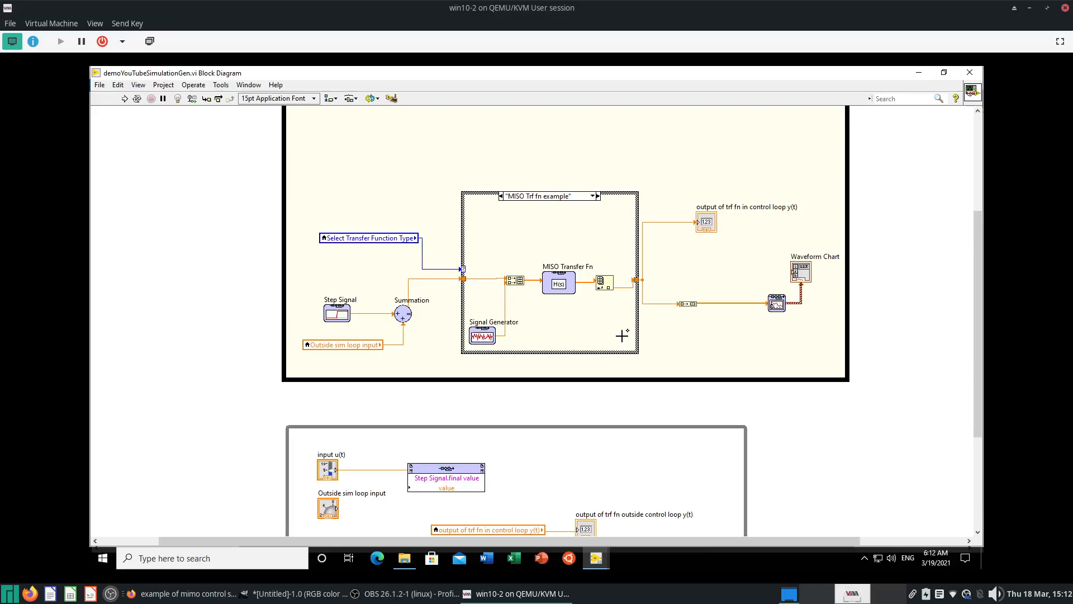
Run the VI from the front panel and set the transfer function type to "MISO Trf fn example".
{"action": "key", "text": "ctrl+e"}
{"action": "left_click", "coordinate": [126, 106]}
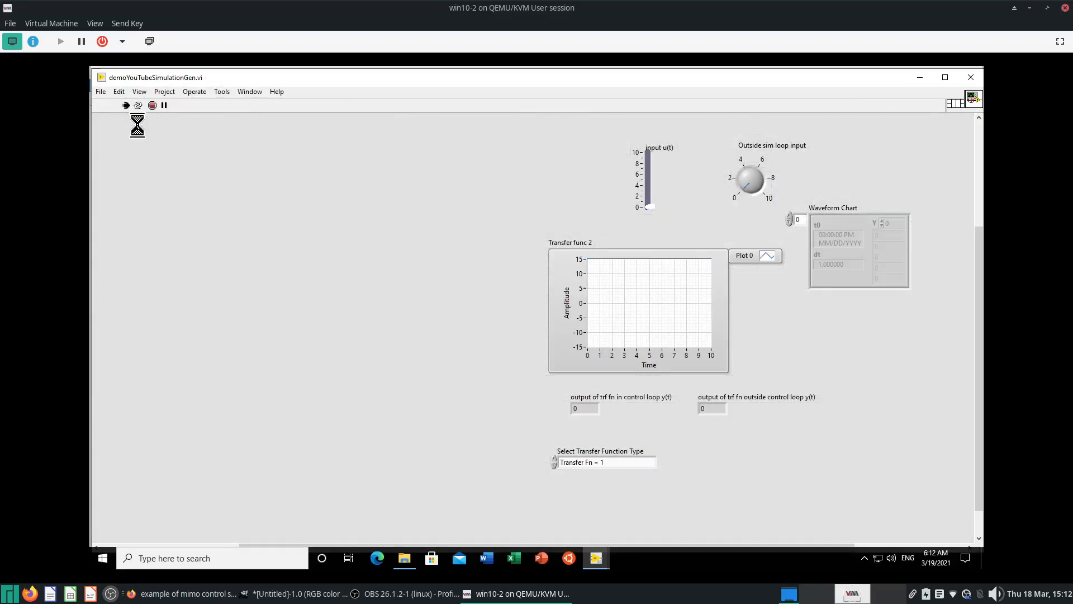
{"action": "left_click", "coordinate": [611, 461]}
{"action": "left_click", "coordinate": [654, 452]}
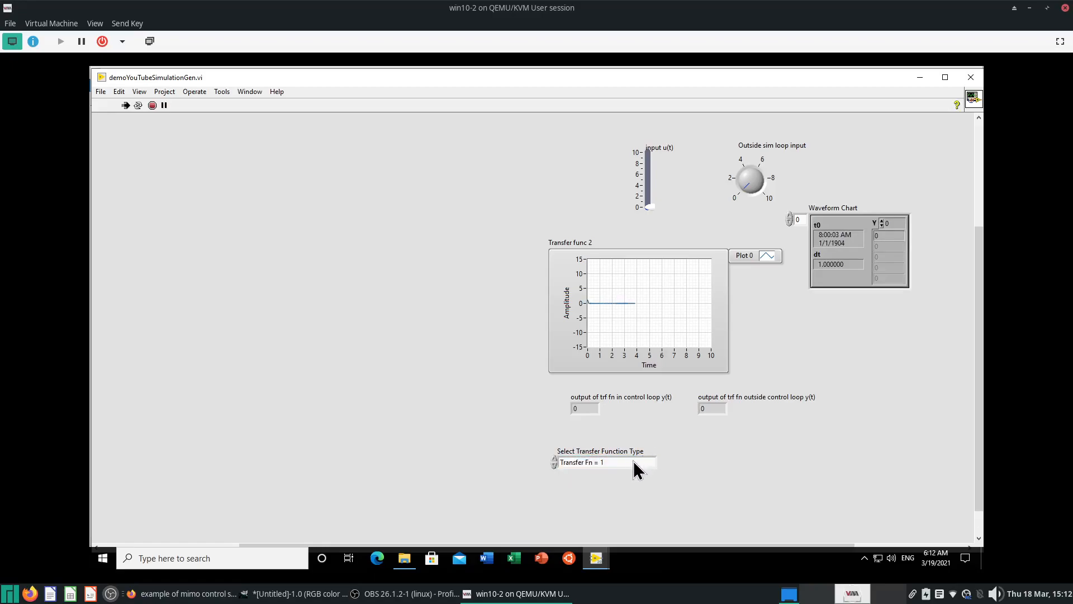
{"action": "left_click", "coordinate": [636, 469]}
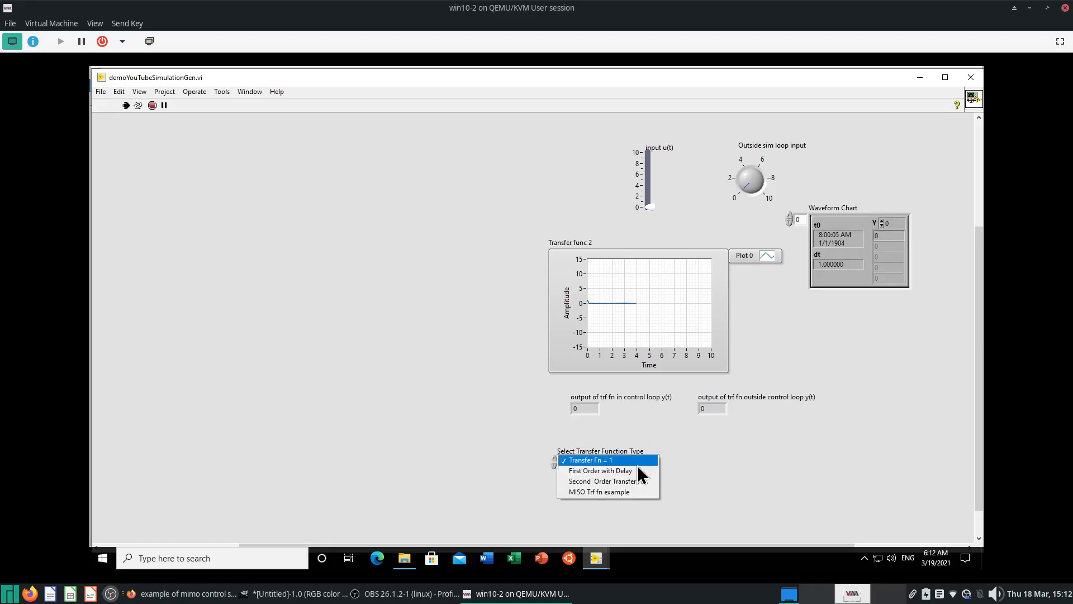
{"action": "left_click", "coordinate": [635, 493]}
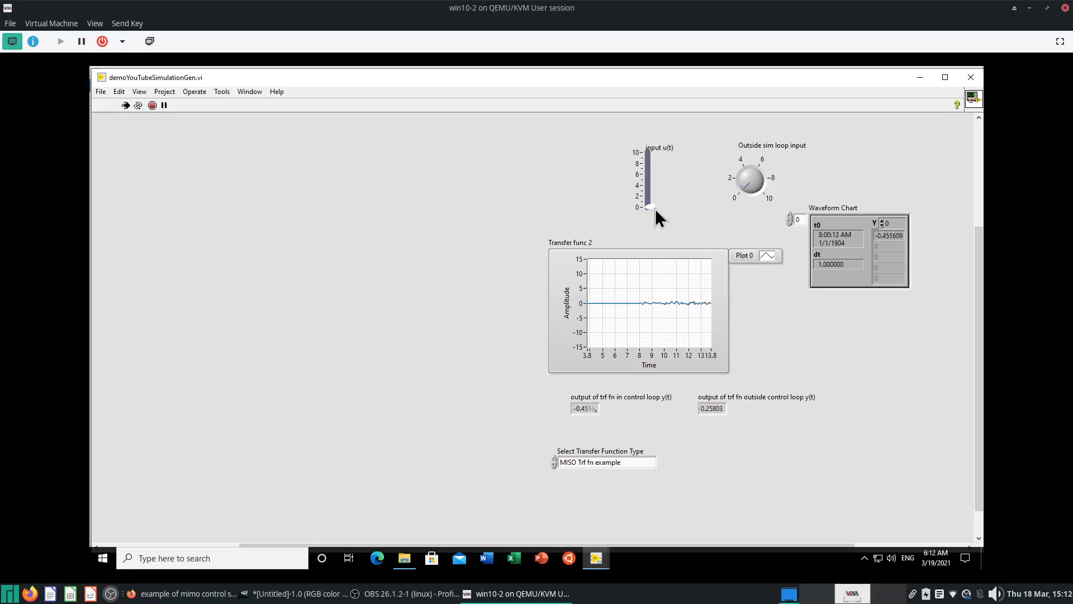
Raise input u(t) to about 6 while the simulation runs, and stop the VI once the output responds.
{"action": "left_click_drag", "start_coordinate": [649, 207], "coordinate": [649, 174]}
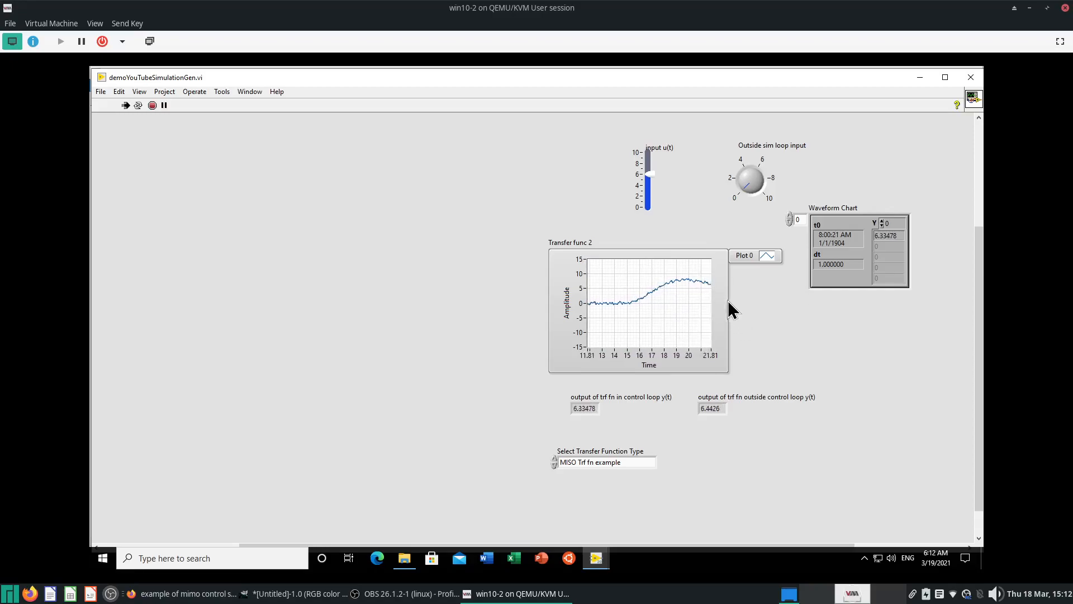
{"action": "left_click", "coordinate": [152, 105]}
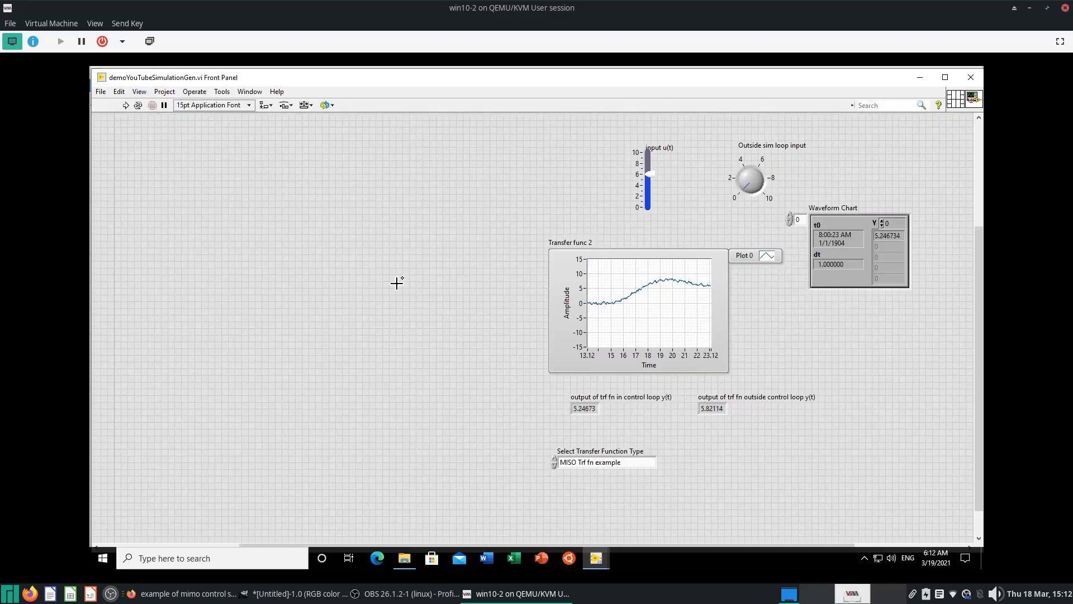
Set the denominator coefficient a1 of the second input's model to 1 in the MISO Transfer Fn block.
{"action": "key", "text": "ctrl+e"}
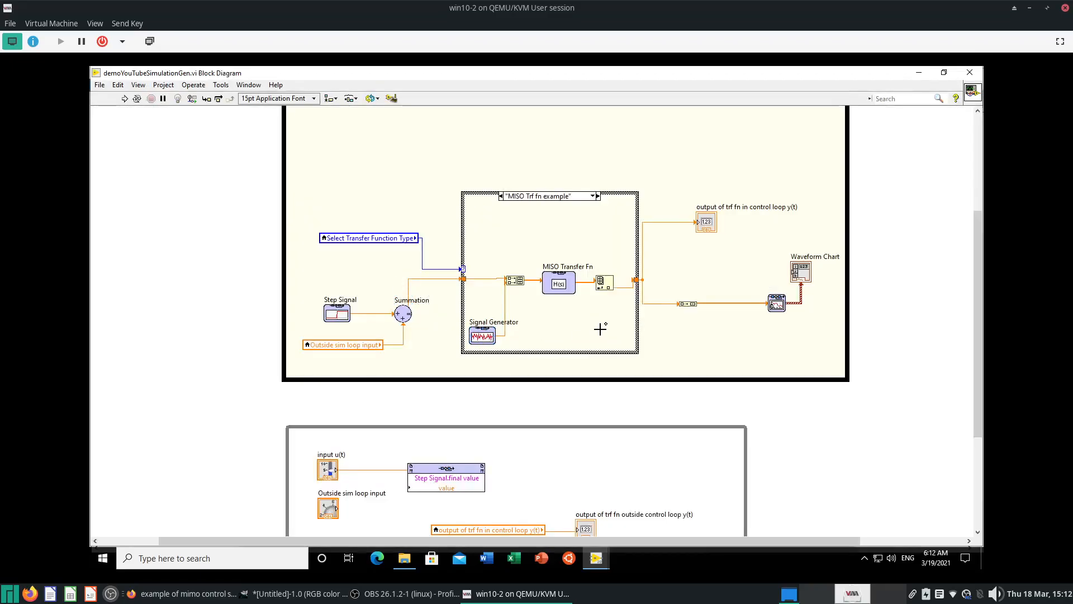
{"action": "left_click", "coordinate": [560, 280]}
{"action": "double_click", "coordinate": [560, 280]}
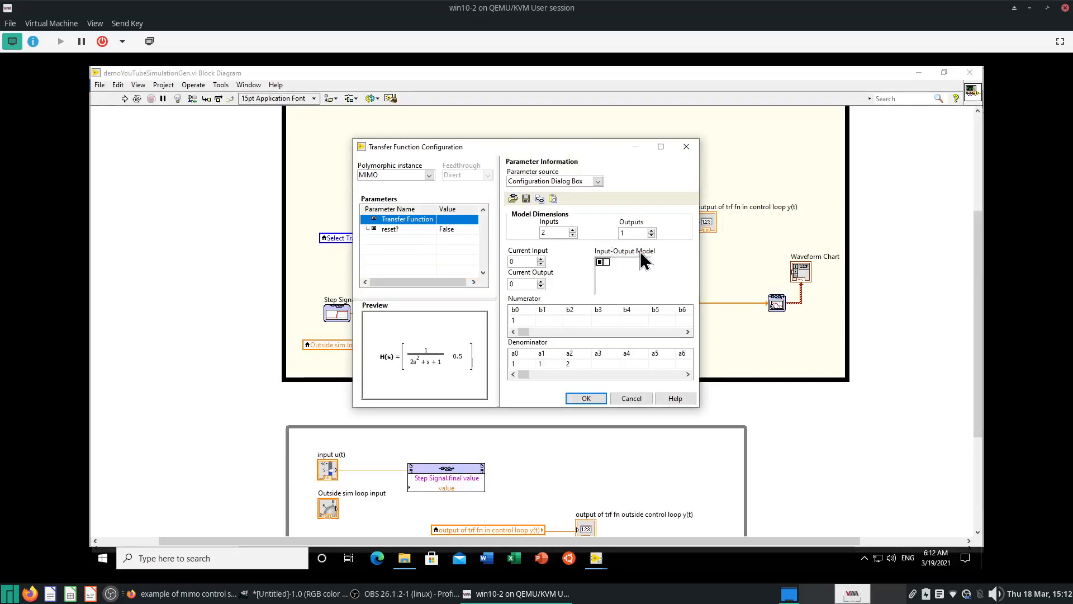
{"action": "left_click", "coordinate": [606, 263]}
{"action": "left_click", "coordinate": [541, 364]}
{"action": "type", "text": "1"}
{"action": "left_click", "coordinate": [582, 287]}
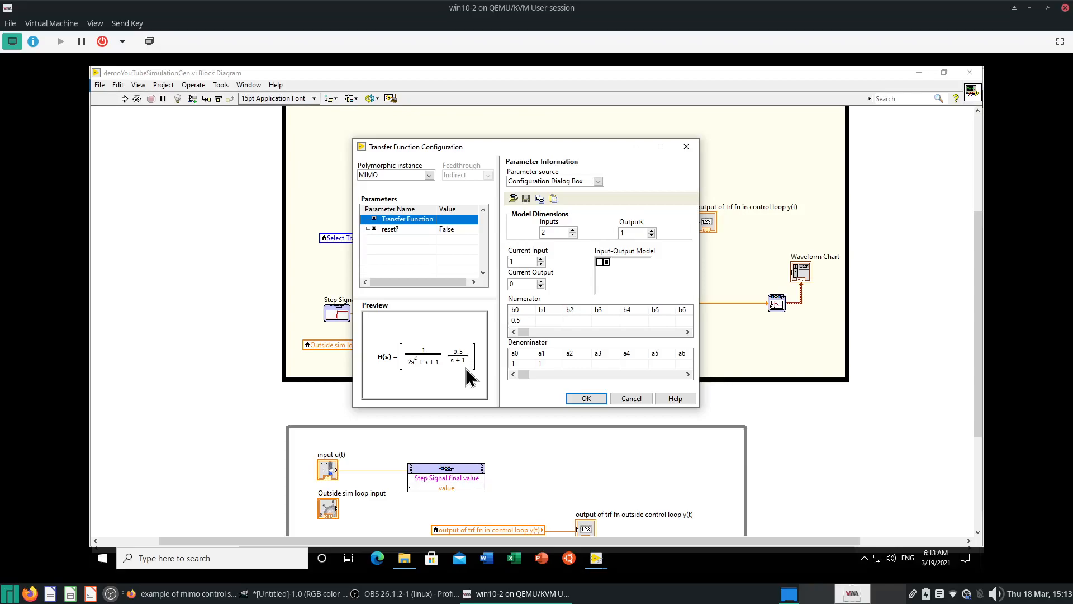
{"action": "left_click", "coordinate": [586, 398]}
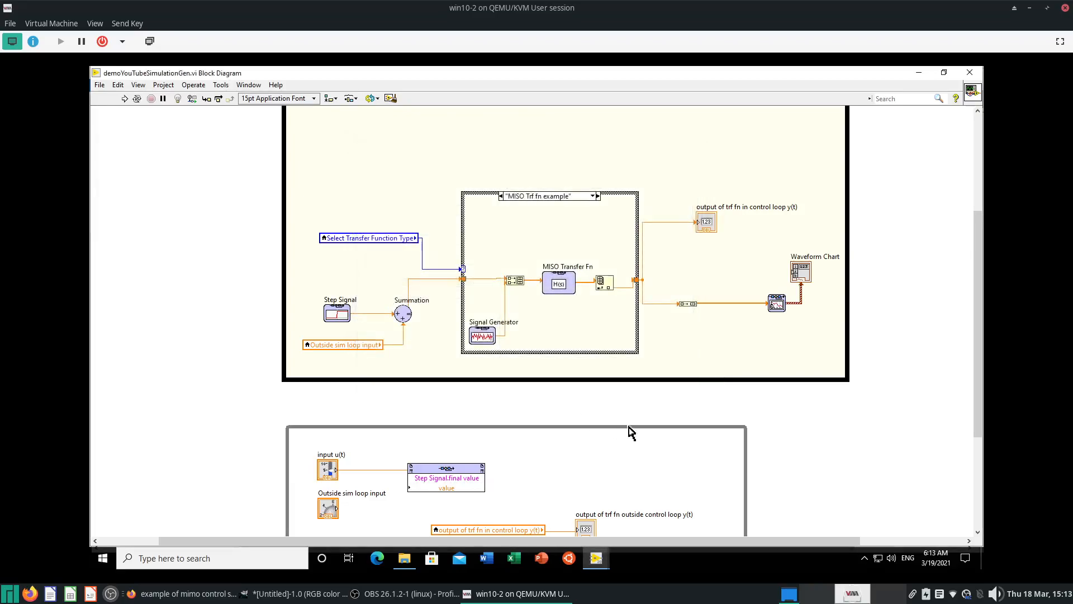
Compare the previous run's response chart with the transfer function matrix configured in the MISO Transfer Fn block.
{"action": "left_click", "coordinate": [486, 338]}
{"action": "key", "text": "ctrl+e"}
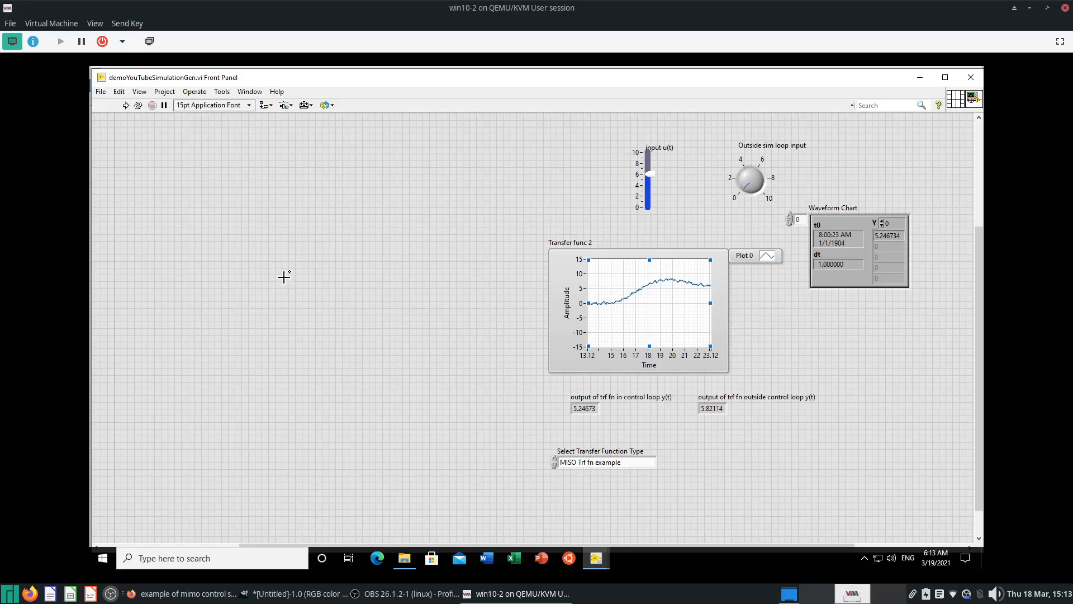
{"action": "key", "text": "ctrl+e"}
{"action": "double_click", "coordinate": [563, 288]}
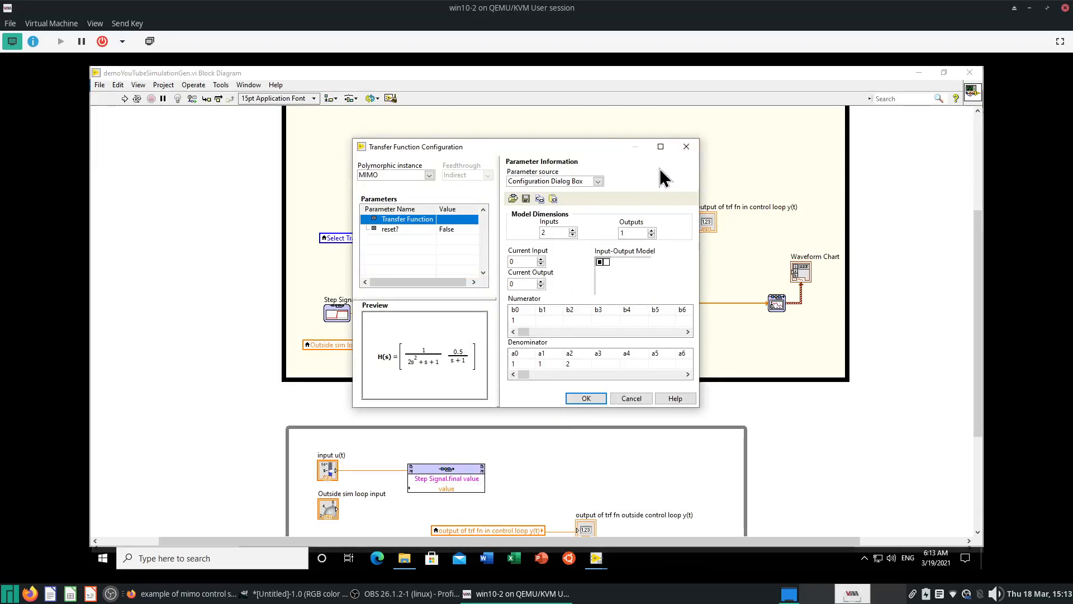
{"action": "left_click", "coordinate": [685, 147]}
{"action": "key", "text": "ctrl+e"}
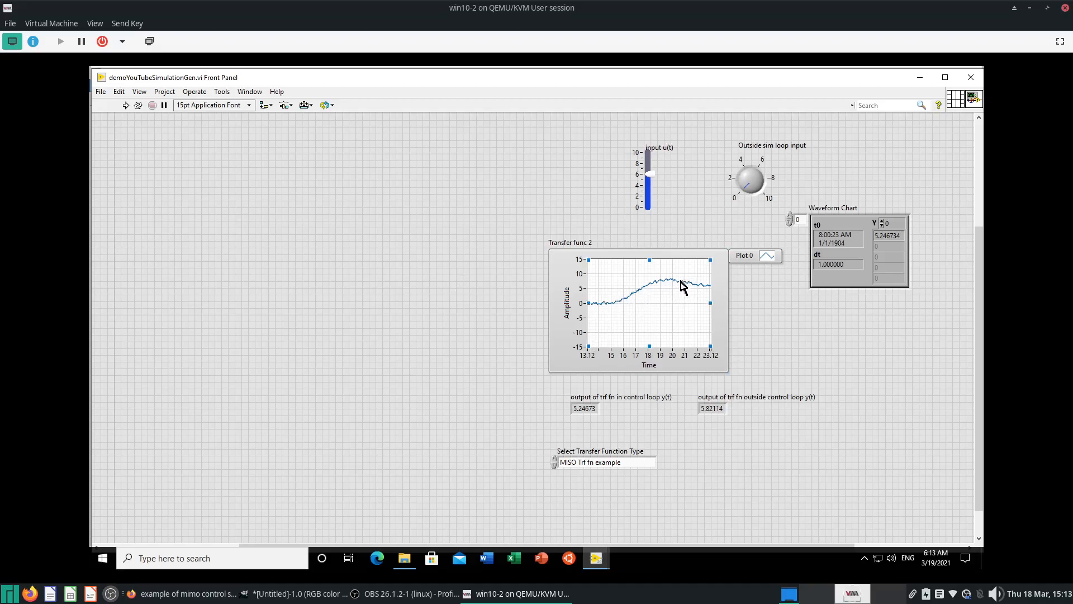
Rerun the VI and lower input u(t) to about 4 during the simulation.
{"action": "left_click", "coordinate": [126, 105]}
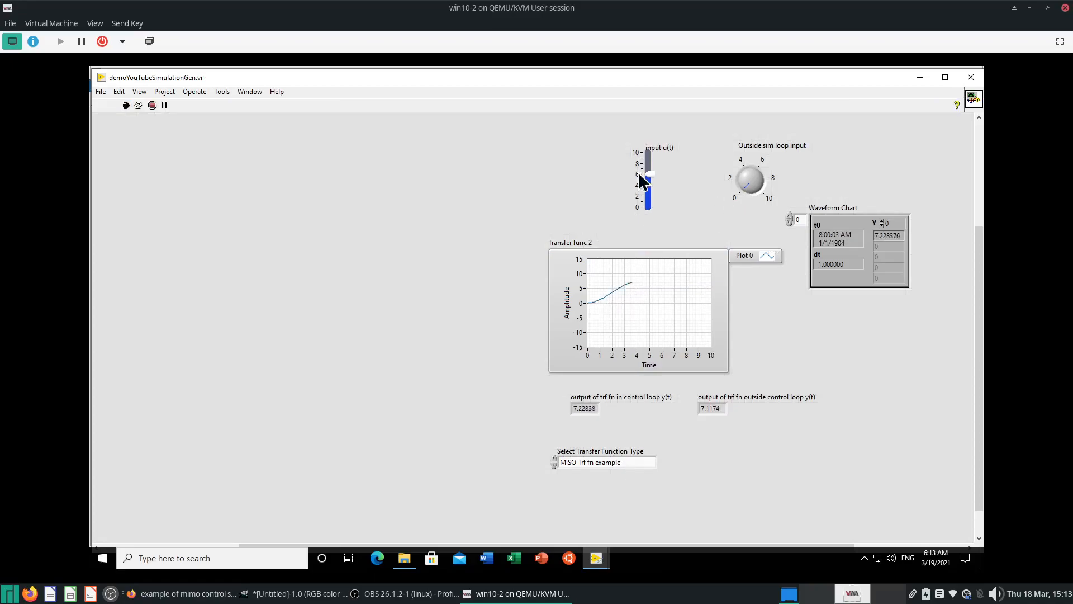
{"action": "left_click_drag", "start_coordinate": [648, 172], "coordinate": [649, 182]}
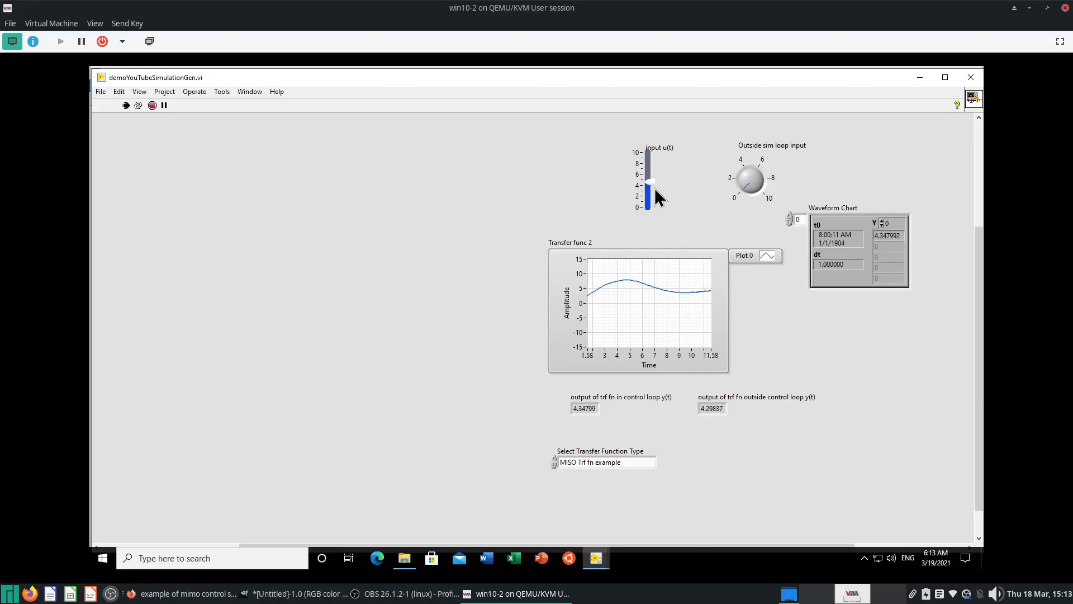
{"action": "left_click_drag", "start_coordinate": [651, 183], "coordinate": [650, 186]}
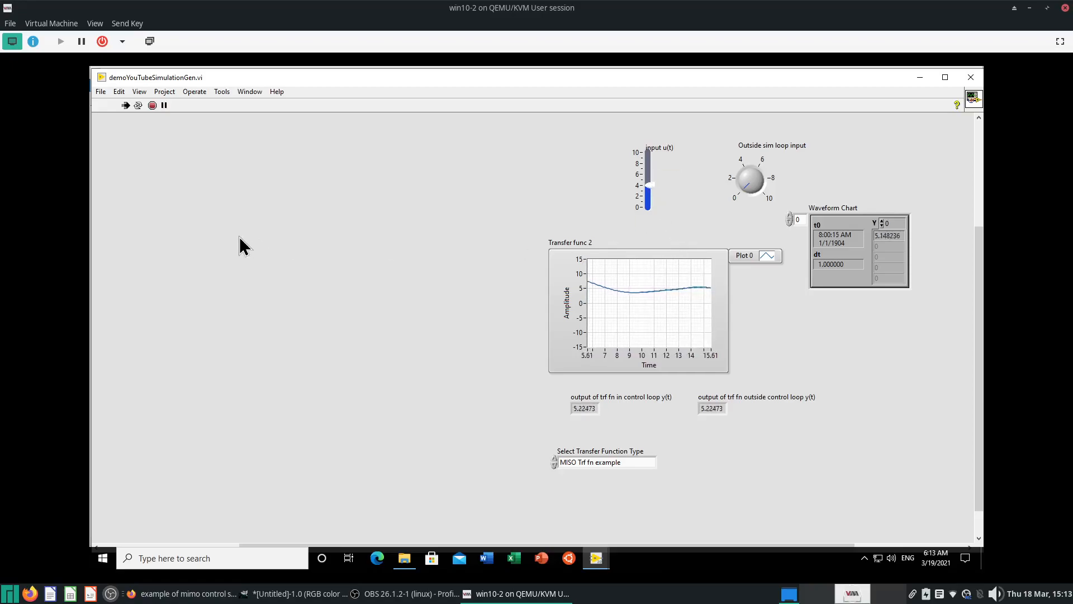
Probe the MISO Transfer Fn output y(t) on the block diagram briefly, and stop the running VI.
{"action": "key", "text": "ctrl+e"}
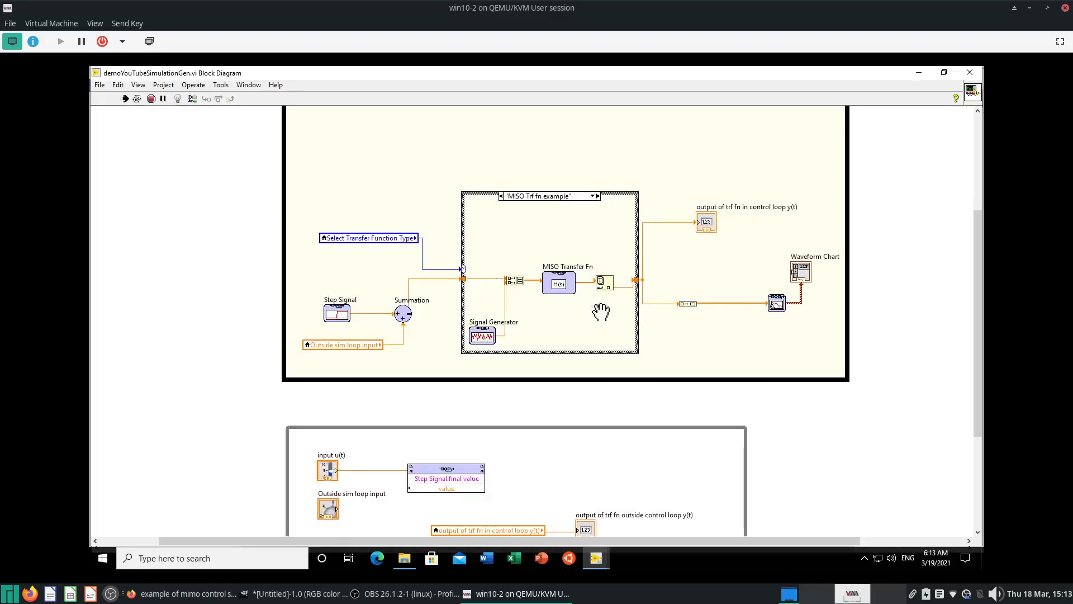
{"action": "left_click", "coordinate": [562, 286]}
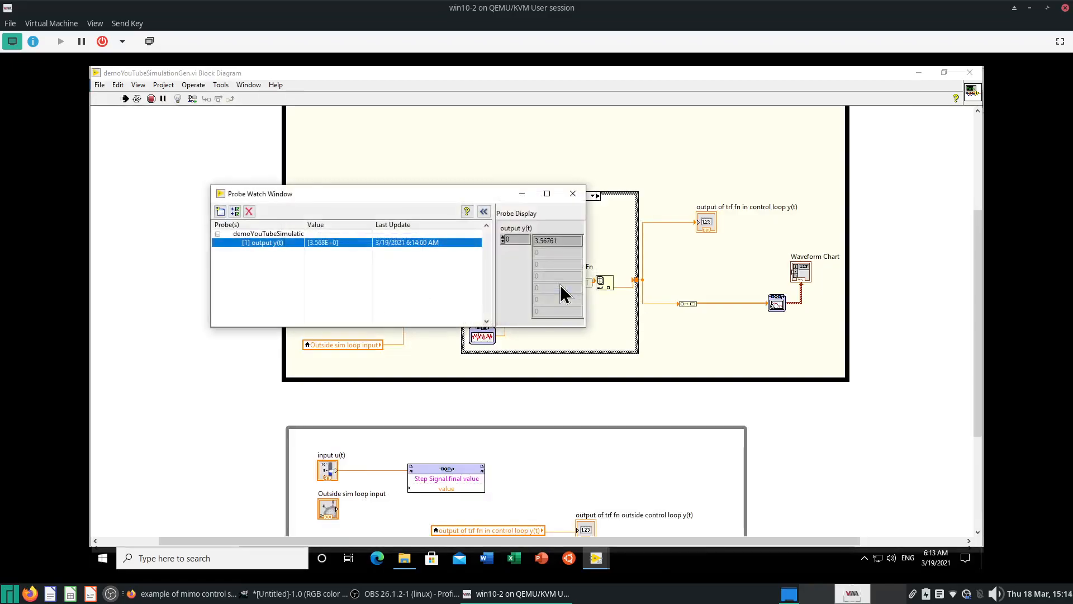
{"action": "left_click", "coordinate": [573, 194]}
{"action": "left_click", "coordinate": [151, 100]}
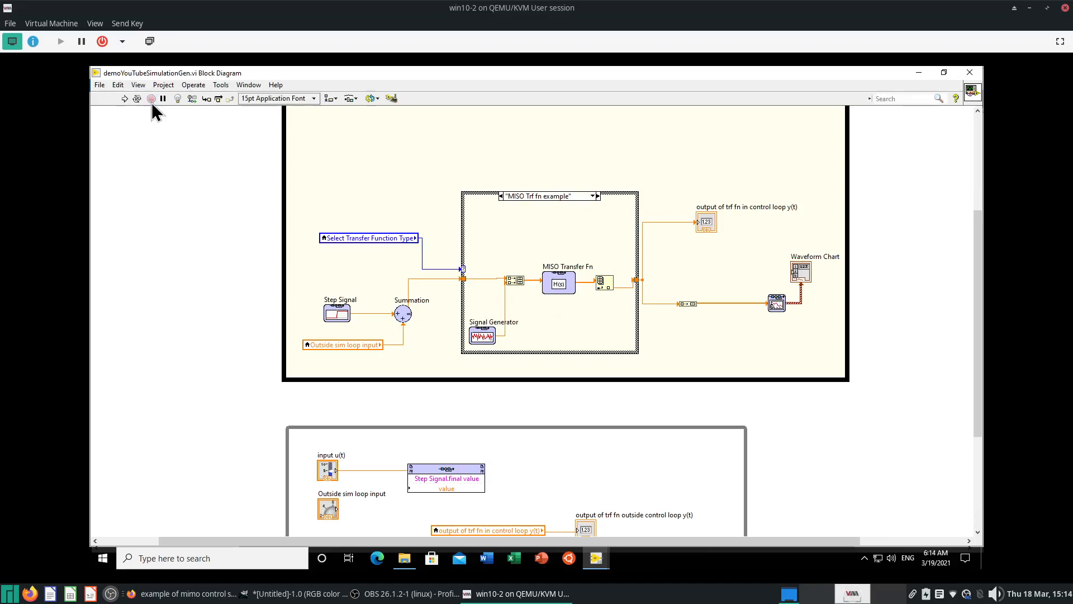
Set the second input's denominator coefficient a1 to 0 in the MISO Transfer Fn block and save the VI.
{"action": "double_click", "coordinate": [558, 283]}
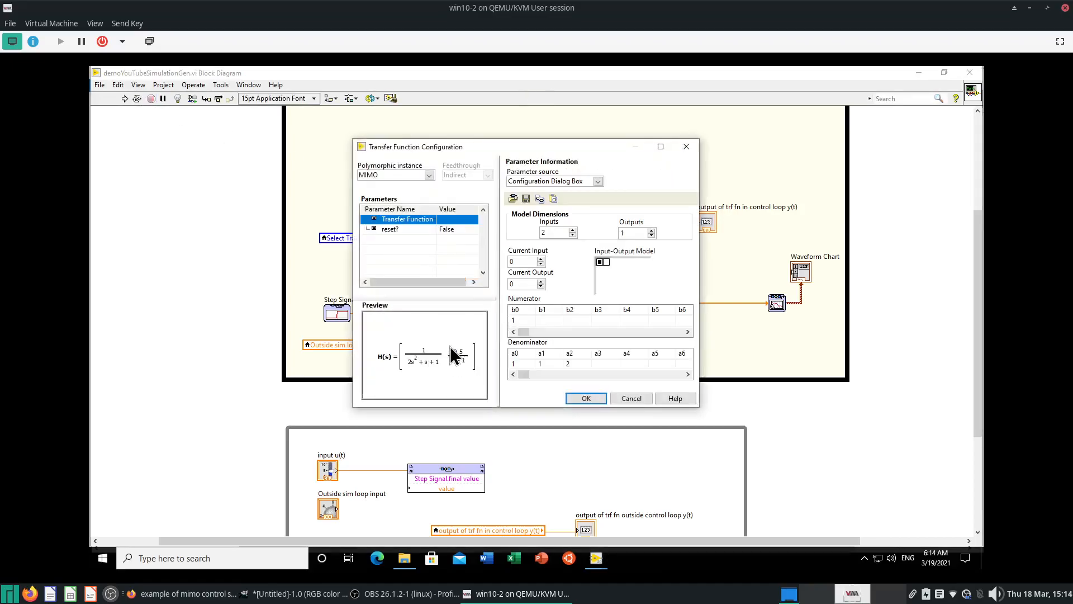
{"action": "left_click", "coordinate": [607, 262]}
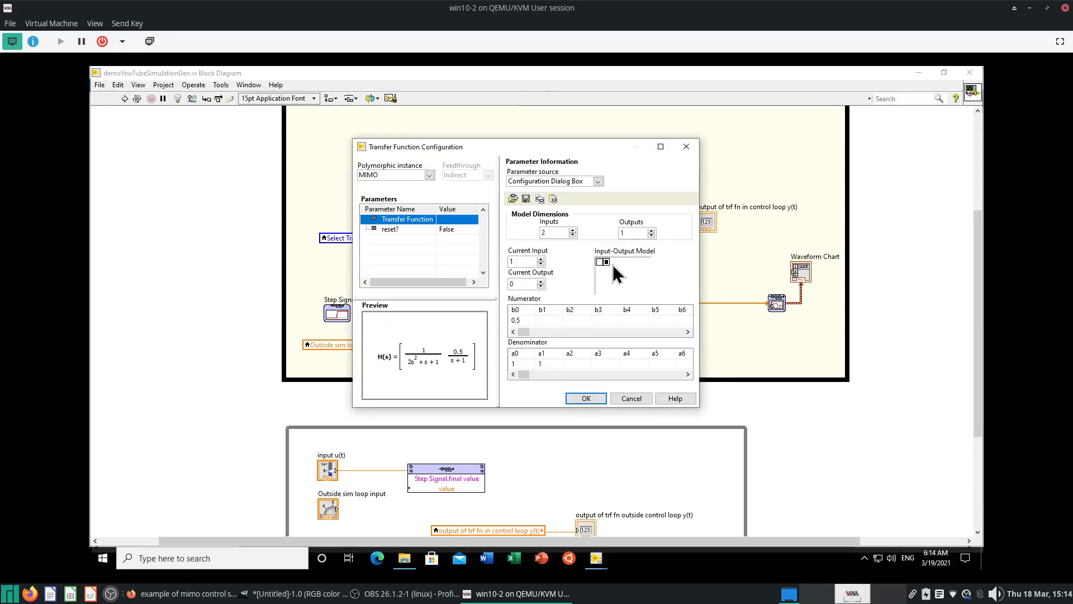
{"action": "left_click", "coordinate": [600, 263]}
{"action": "double_click", "coordinate": [549, 364]}
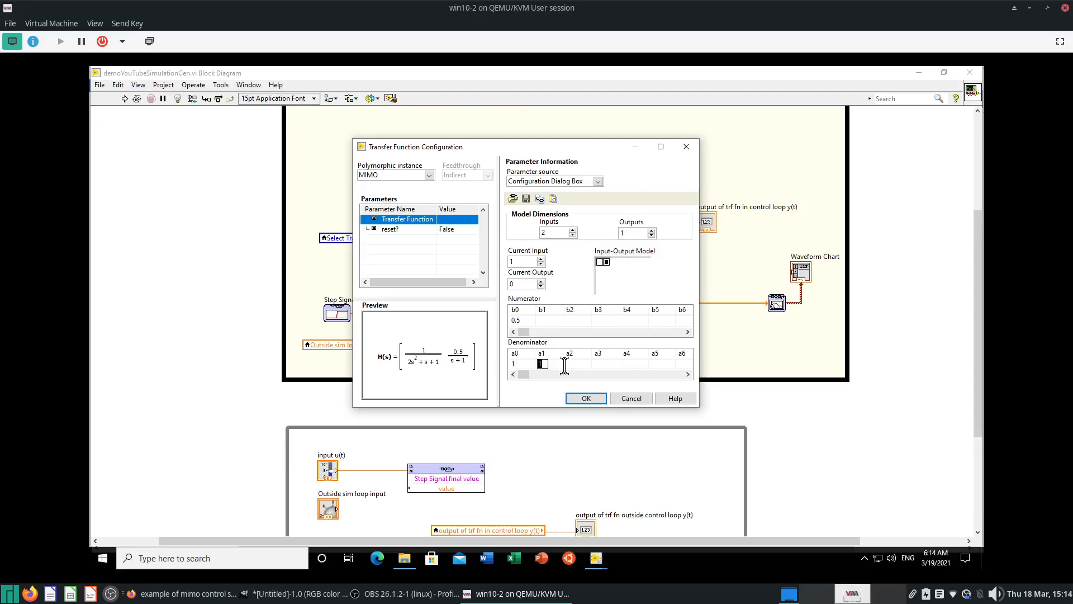
{"action": "type", "text": "0"}
{"action": "key", "text": "Return"}
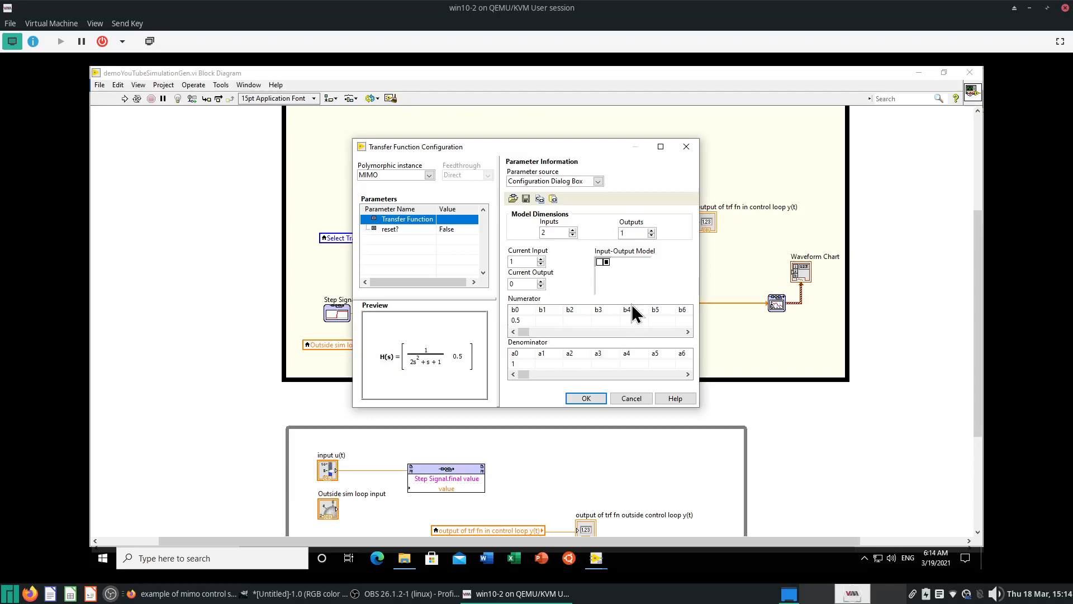
{"action": "left_click", "coordinate": [579, 399]}
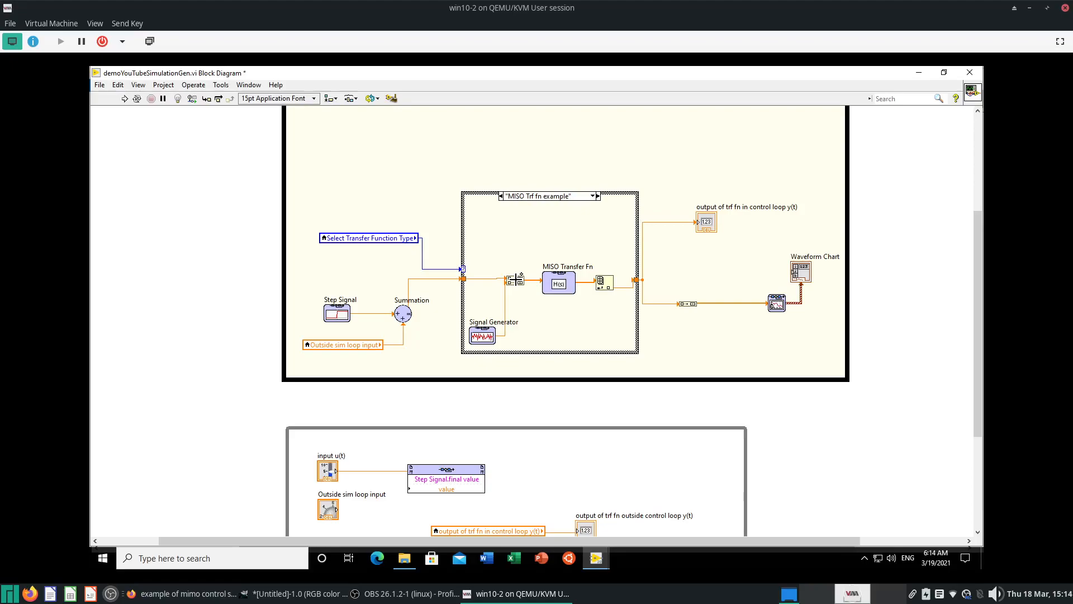
{"action": "key", "text": "ctrl+s"}
{"action": "left_click", "coordinate": [565, 284]}
{"action": "left_click", "coordinate": [579, 341]}
{"action": "left_click_drag", "start_coordinate": [576, 283], "coordinate": [596, 282]}
{"action": "left_click", "coordinate": [557, 288]}
Bring up the VI's front panel and check the files in the controlSystems folder in File Explorer.
{"action": "mouse_move", "coordinate": [596, 557]}
{"action": "mouse_move", "coordinate": [653, 512]}
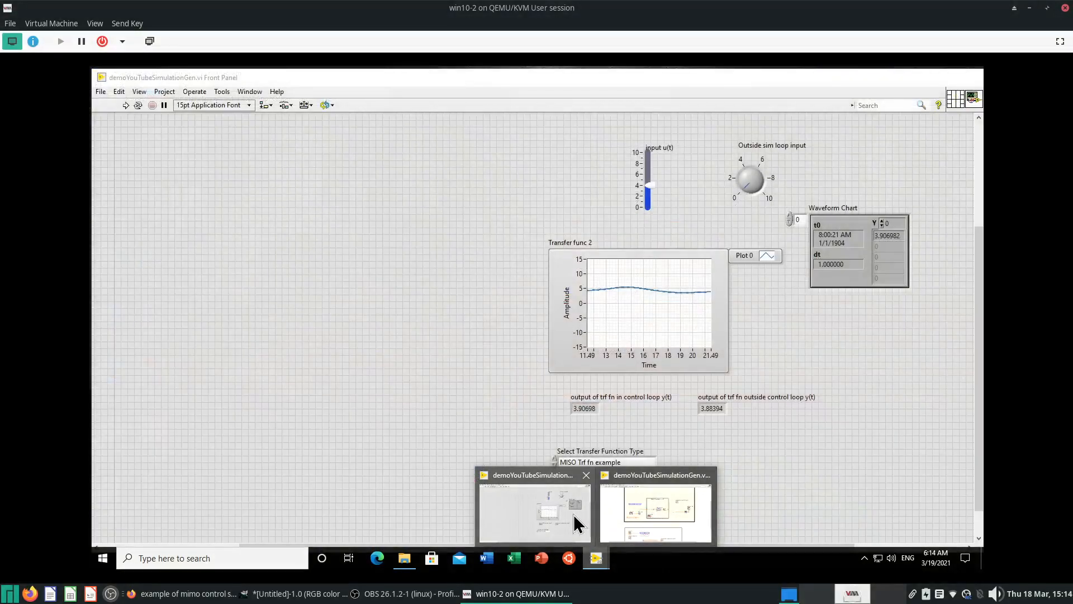
{"action": "left_click", "coordinate": [546, 509]}
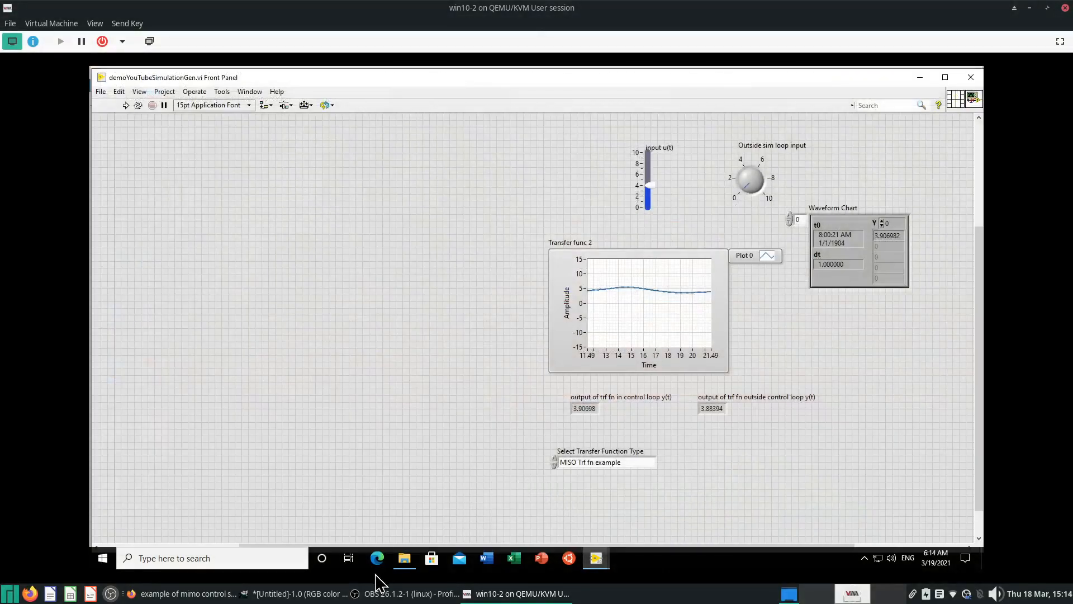
{"action": "left_click", "coordinate": [405, 563]}
{"action": "left_click", "coordinate": [269, 346]}
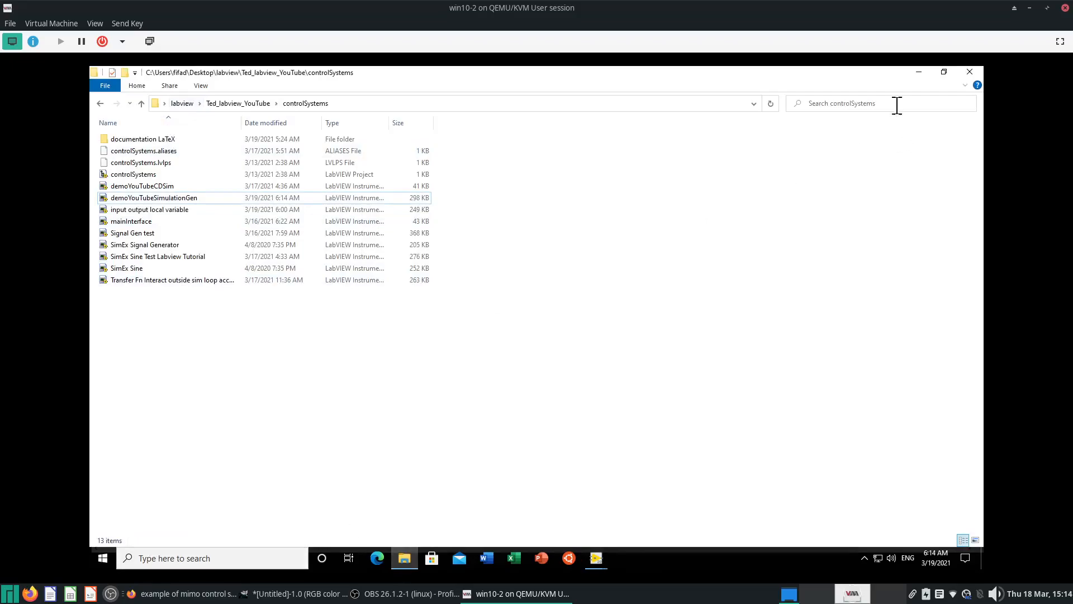
{"action": "left_click", "coordinate": [917, 72]}
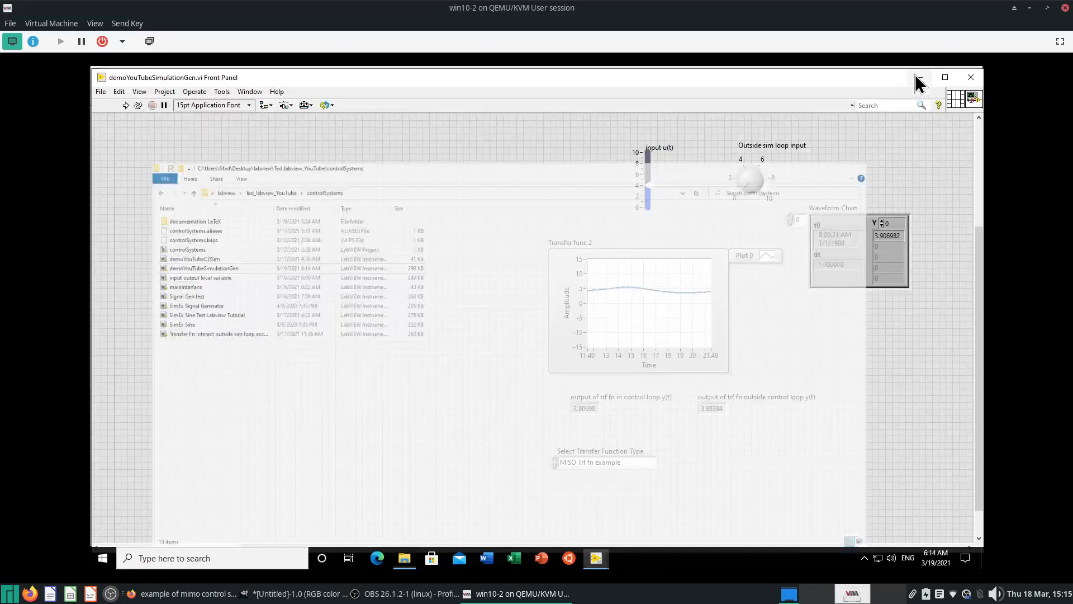